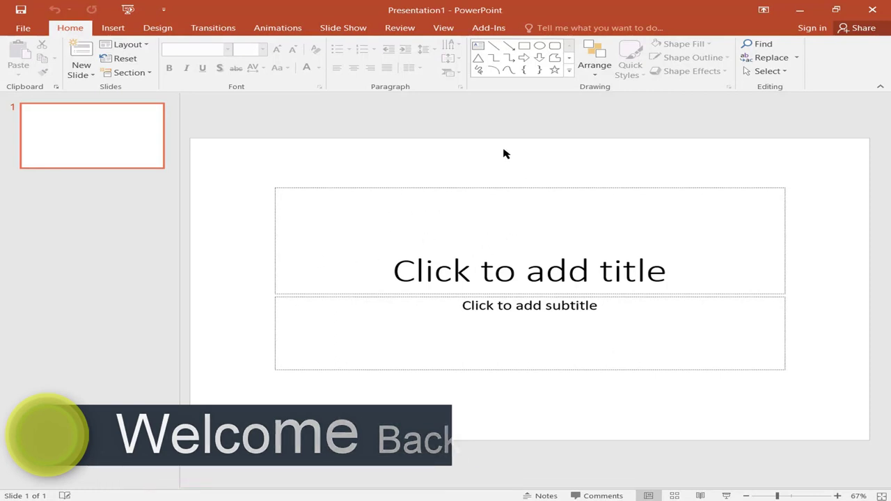
# Try editing the title and subtitle placeholders on the empty title slide
pyautogui.click(472, 187)
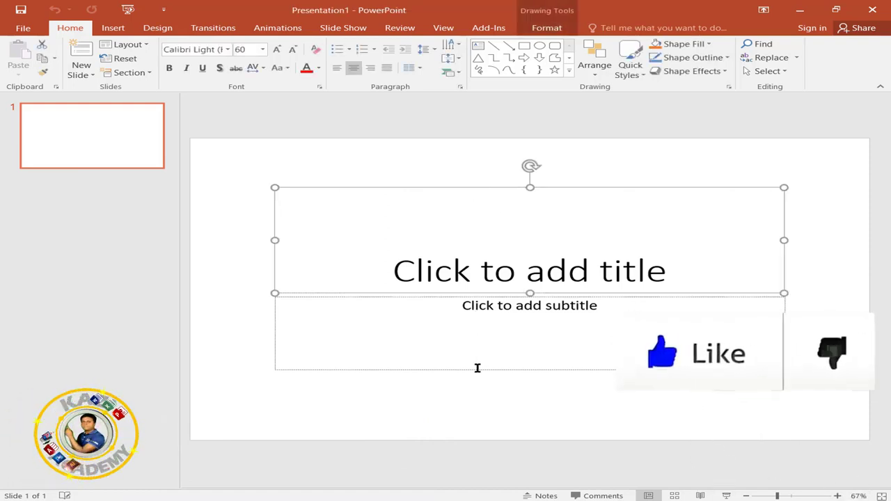
pyautogui.click(477, 323)
pyautogui.click(471, 191)
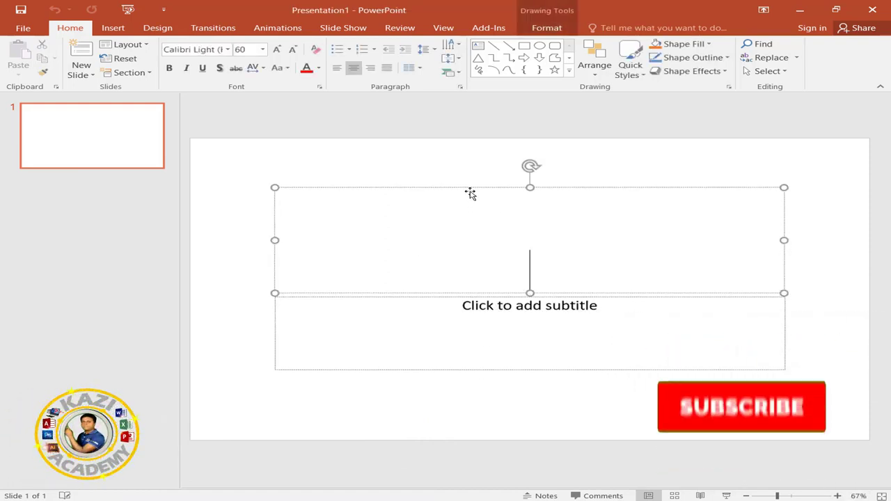
pyautogui.click(428, 298)
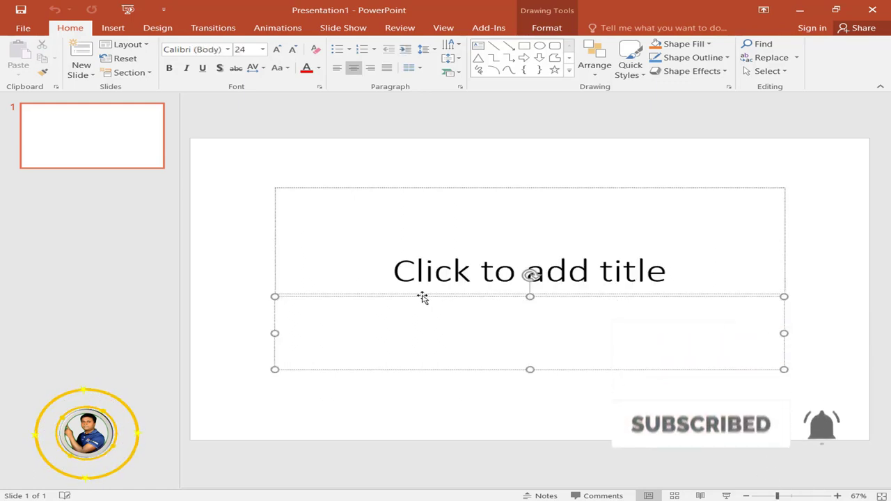
# Browse the New Slide layout gallery twice, closing it without adding a slide
pyautogui.click(81, 72)
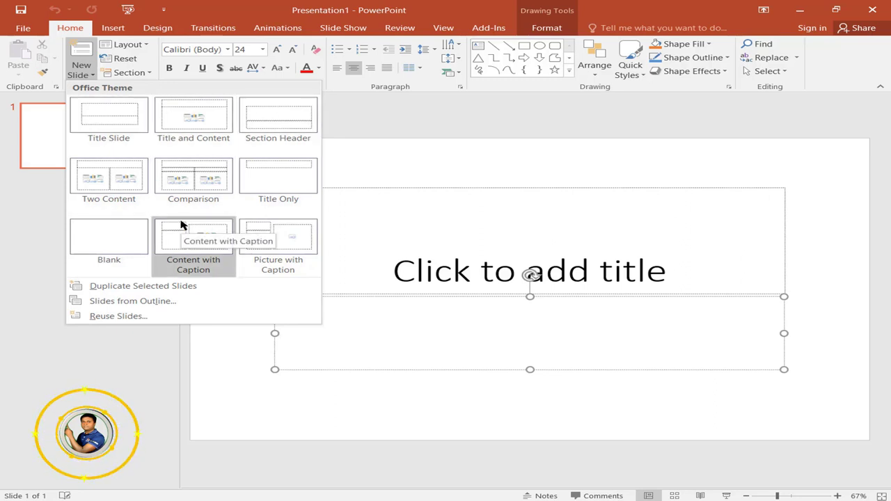
pyautogui.click(378, 172)
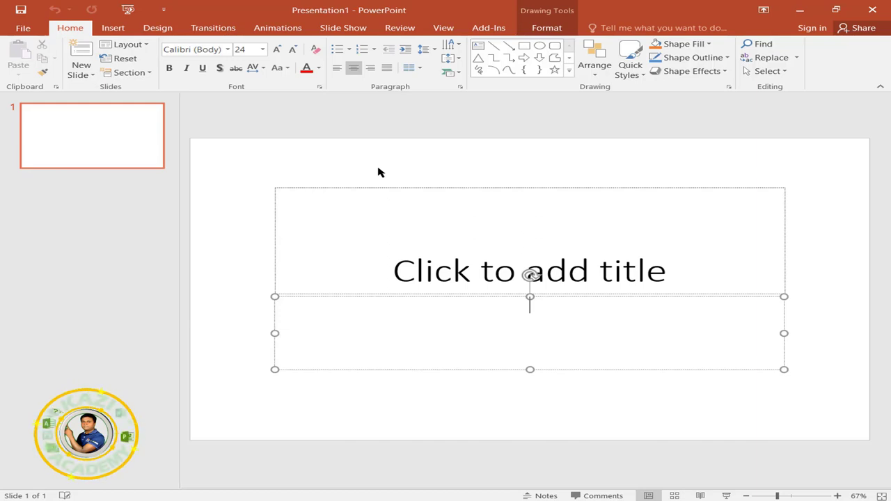
pyautogui.click(87, 73)
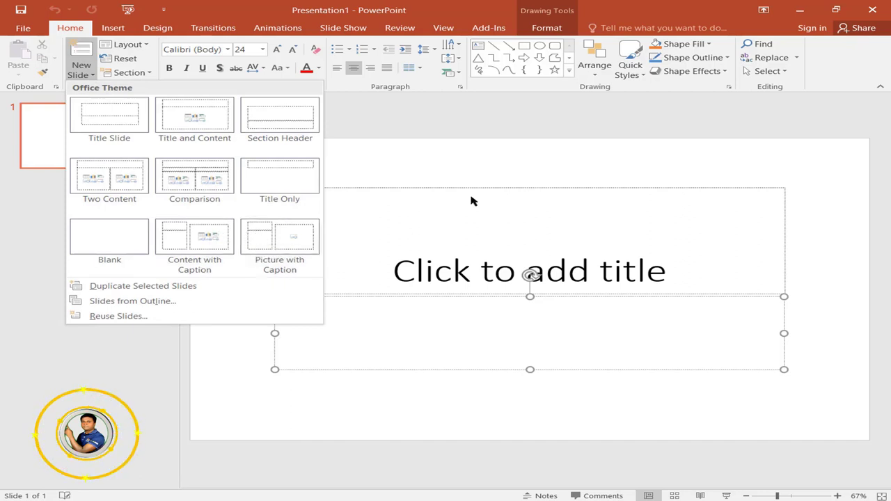
pyautogui.click(428, 239)
pyautogui.click(428, 235)
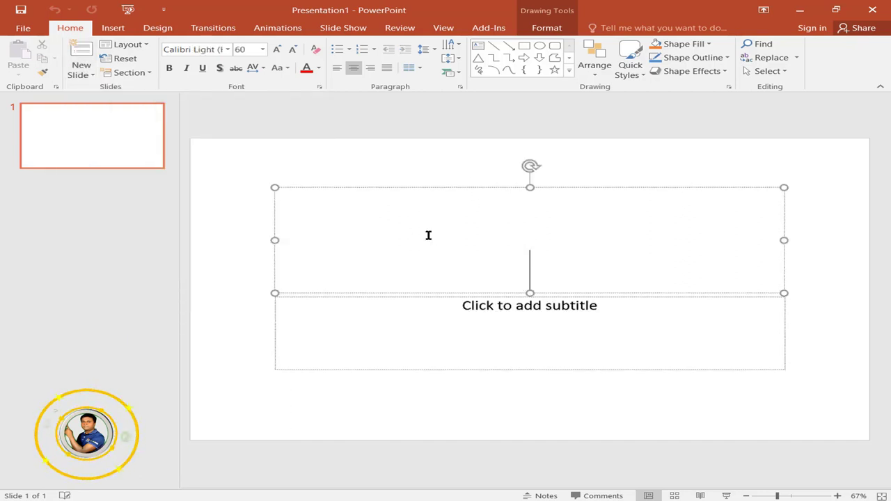
pyautogui.click(414, 176)
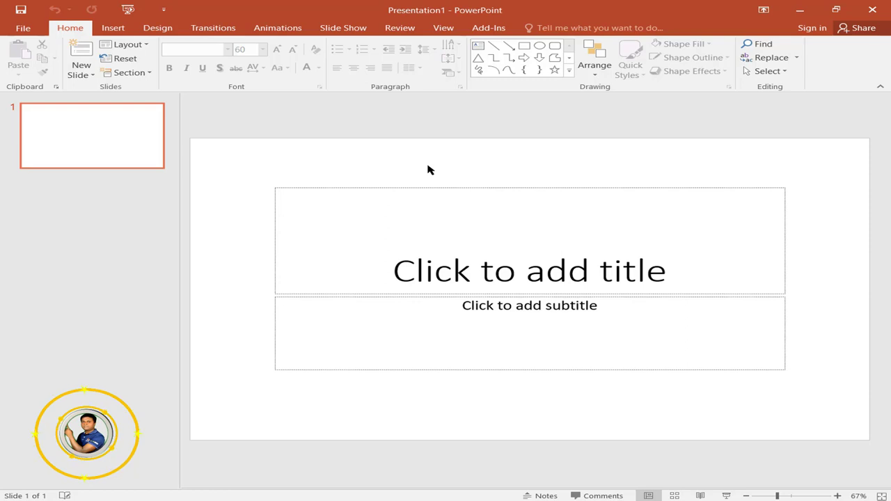
# Deselect the title placeholder and bring up the View tab options
pyautogui.click(436, 189)
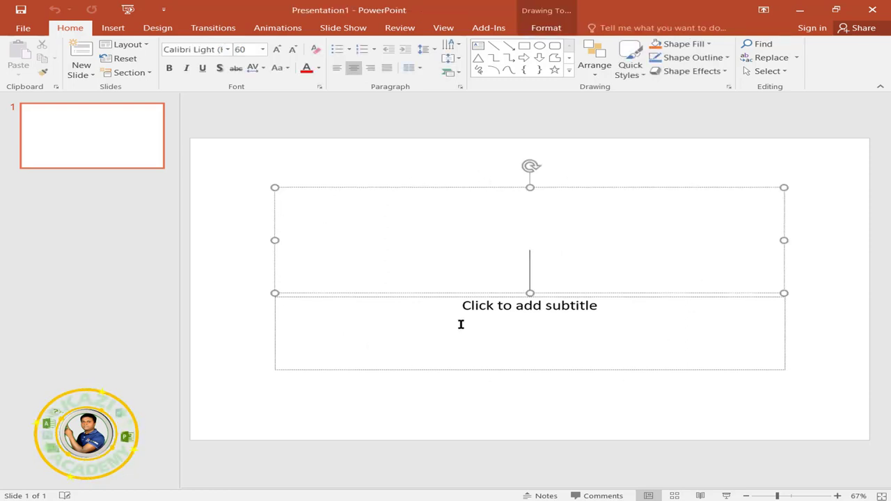
pyautogui.click(414, 173)
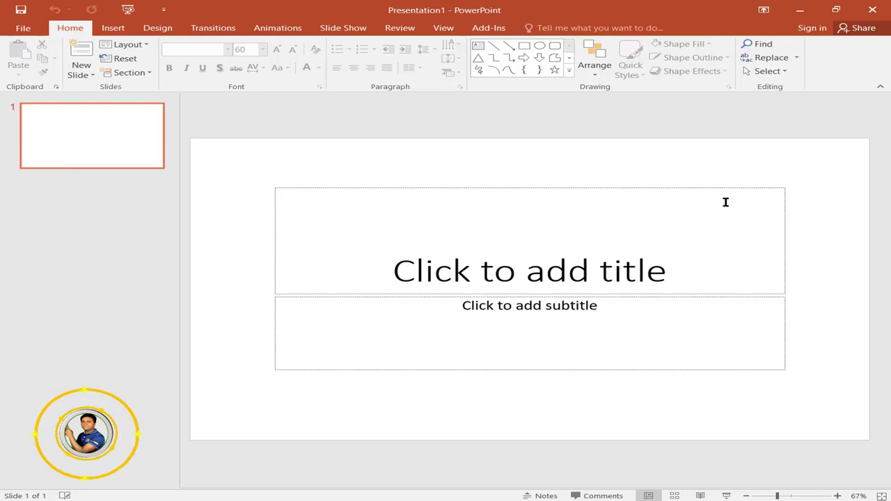
pyautogui.click(432, 187)
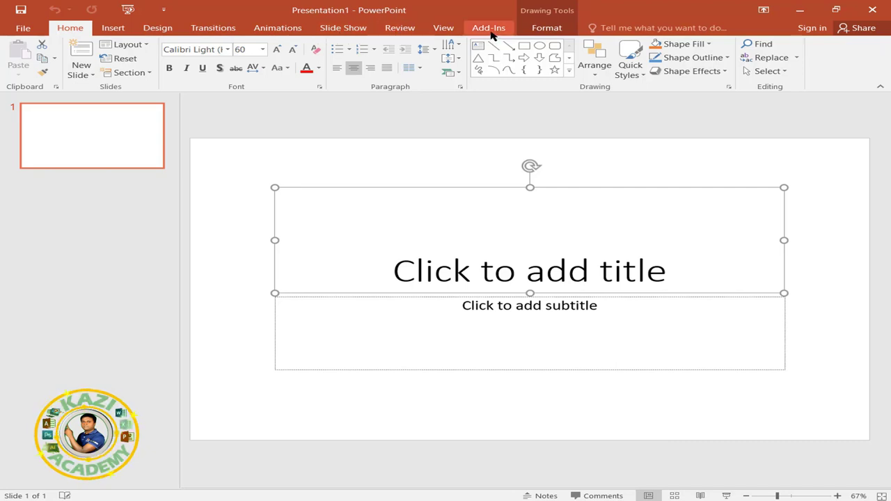
pyautogui.press('Escape')
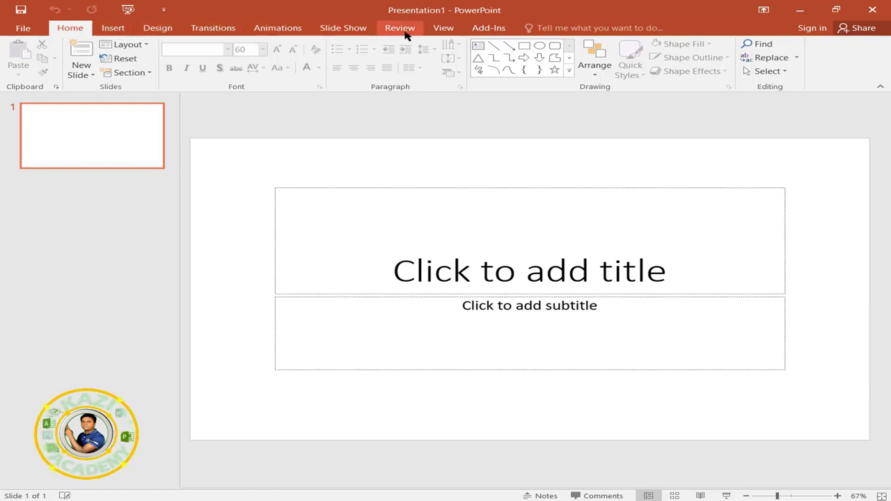
pyautogui.click(449, 31)
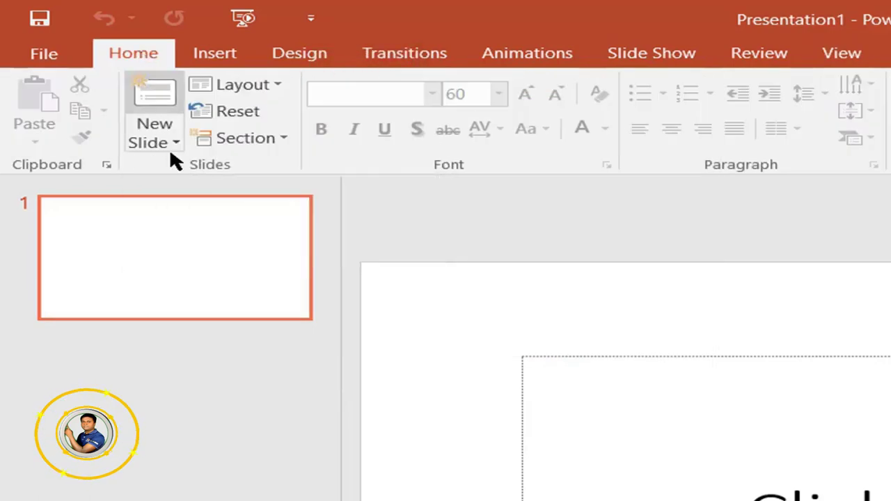
pyautogui.click(171, 140)
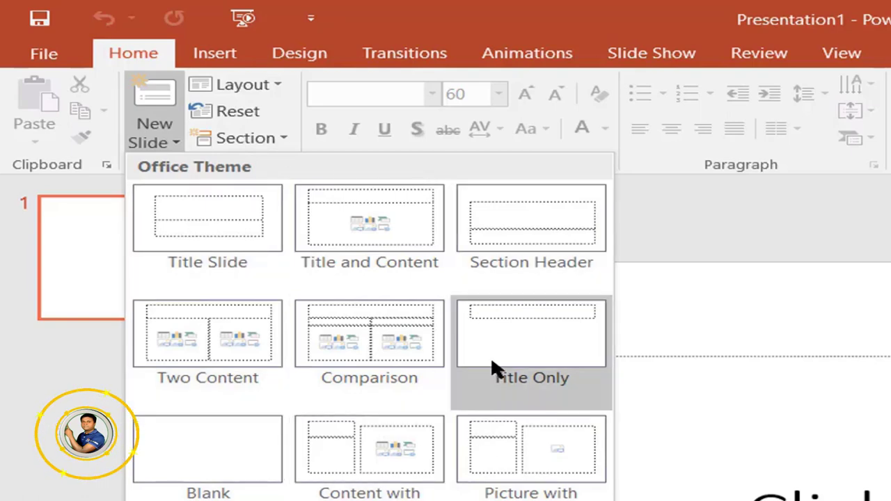
pyautogui.click(844, 56)
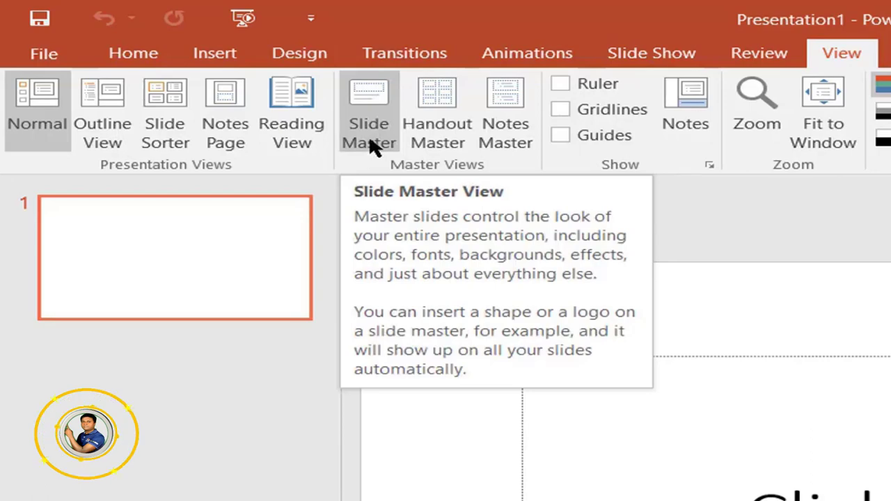
# Enter Slide Master view and browse the master and layouts from Title Slide to Two Content
pyautogui.click(368, 135)
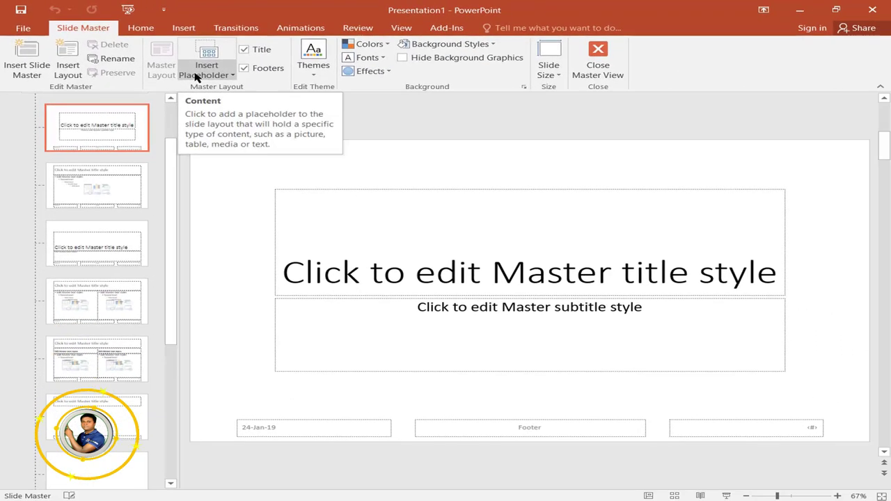
pyautogui.moveTo(169, 167); pyautogui.dragTo(188, 123)
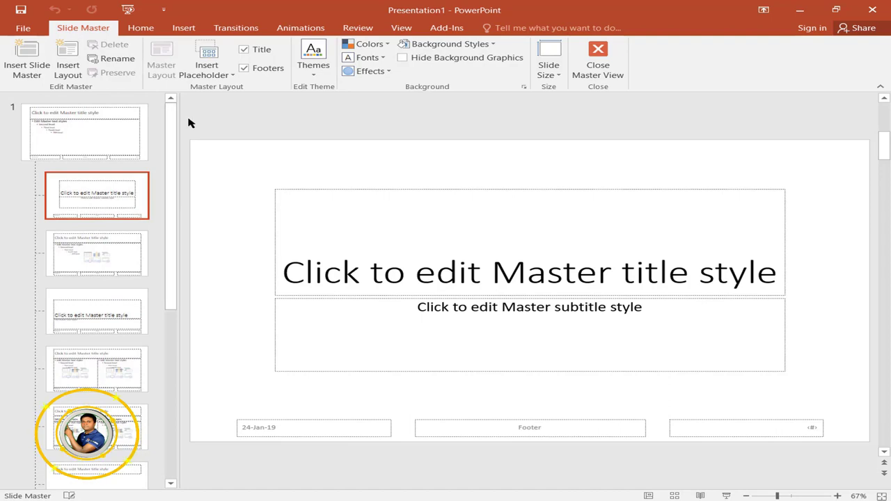
pyautogui.click(105, 132)
pyautogui.click(123, 198)
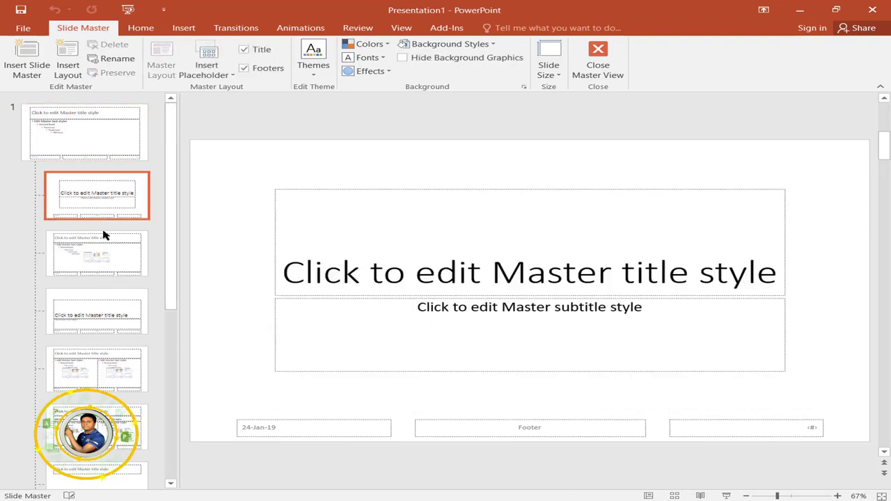
pyautogui.click(105, 258)
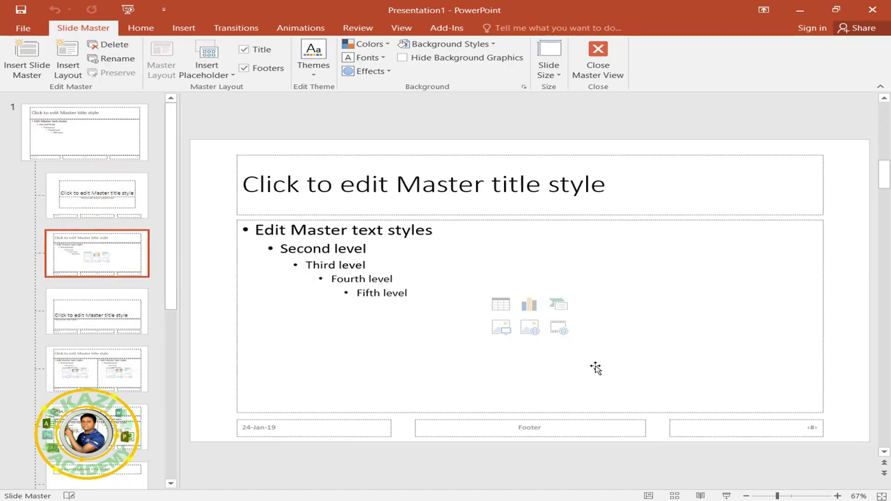
pyautogui.click(77, 314)
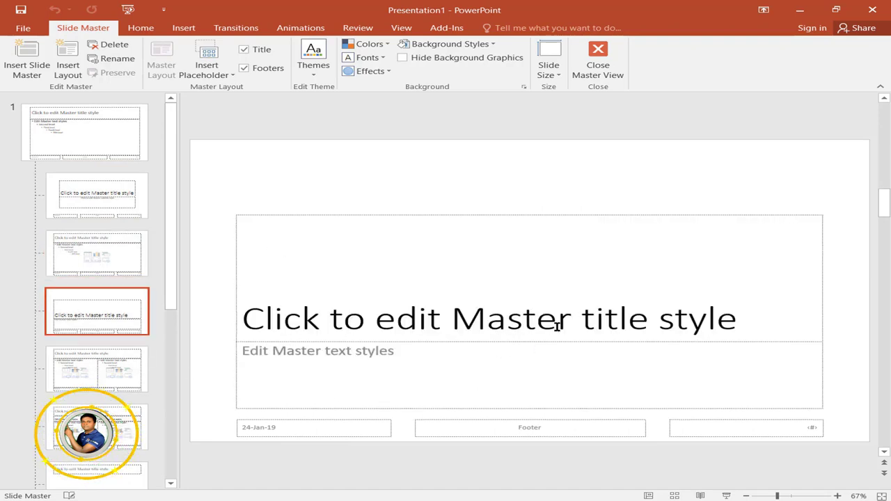
pyautogui.click(91, 386)
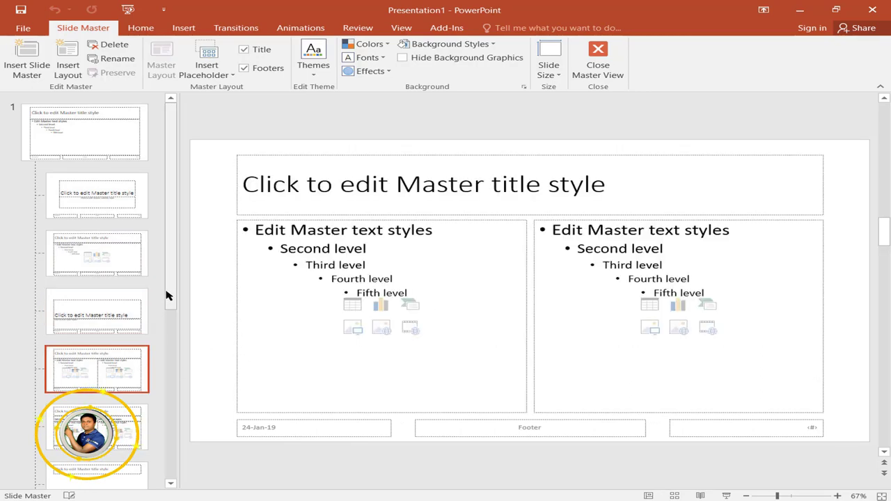
# Browse the Comparison through Vertical Title and Text layouts, then reselect the slide master
pyautogui.moveTo(169, 298); pyautogui.dragTo(173, 382)
pyautogui.click(102, 279)
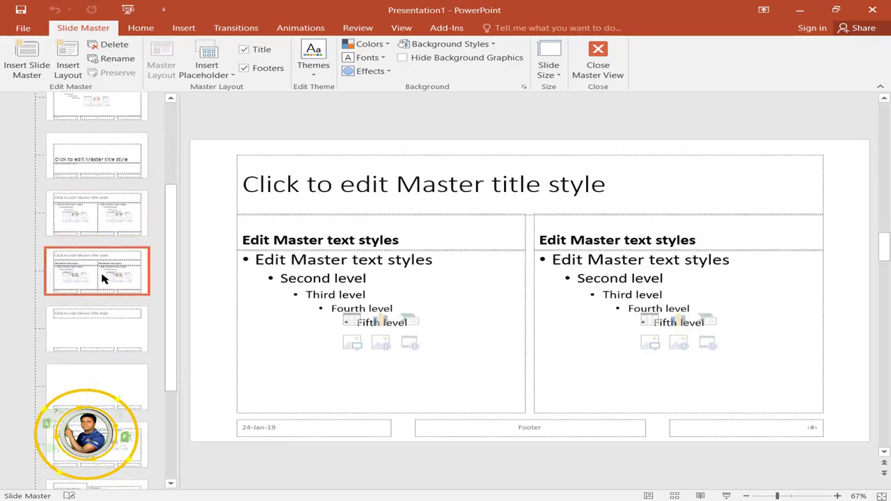
pyautogui.click(100, 324)
pyautogui.click(98, 380)
pyautogui.click(98, 444)
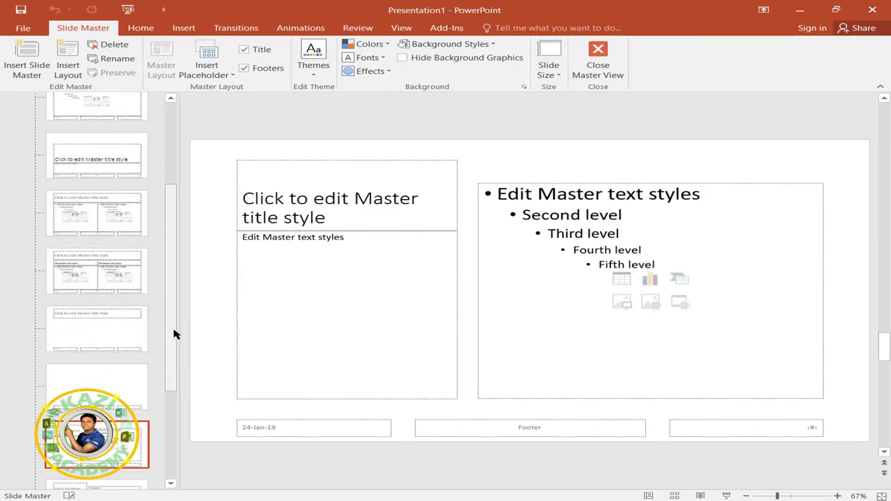
pyautogui.moveTo(175, 334); pyautogui.dragTo(167, 440)
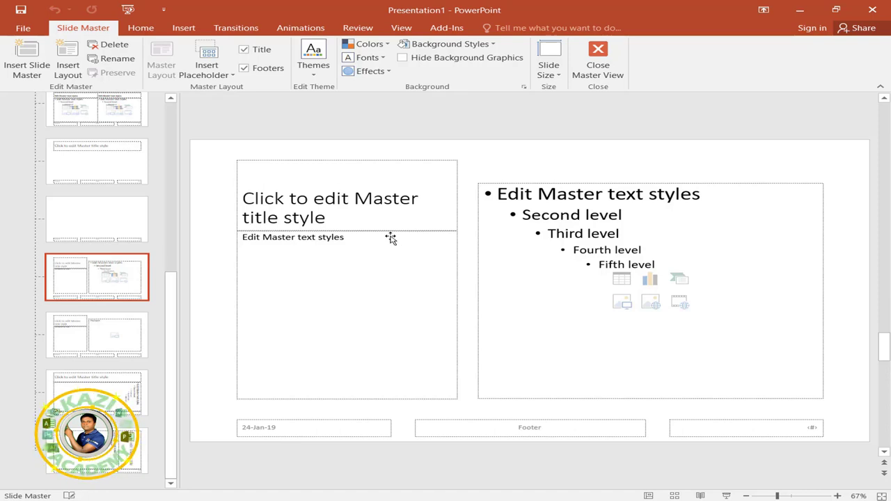
pyautogui.click(89, 329)
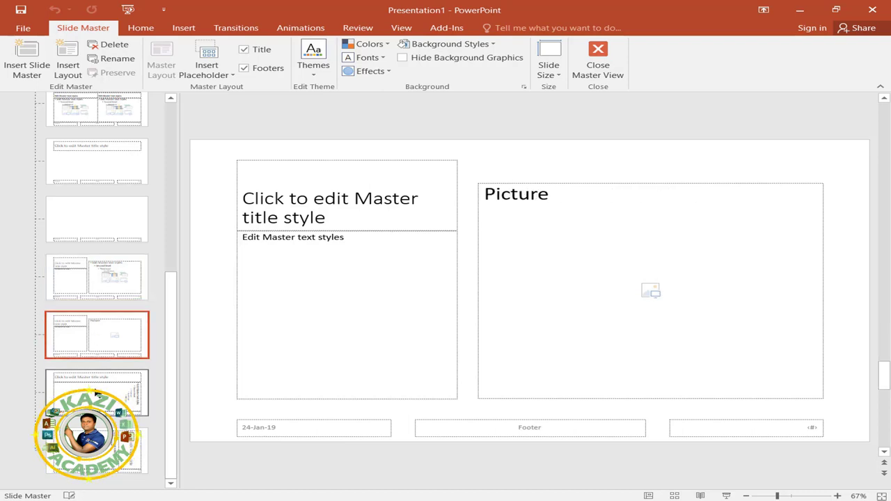
pyautogui.click(97, 394)
pyautogui.click(97, 446)
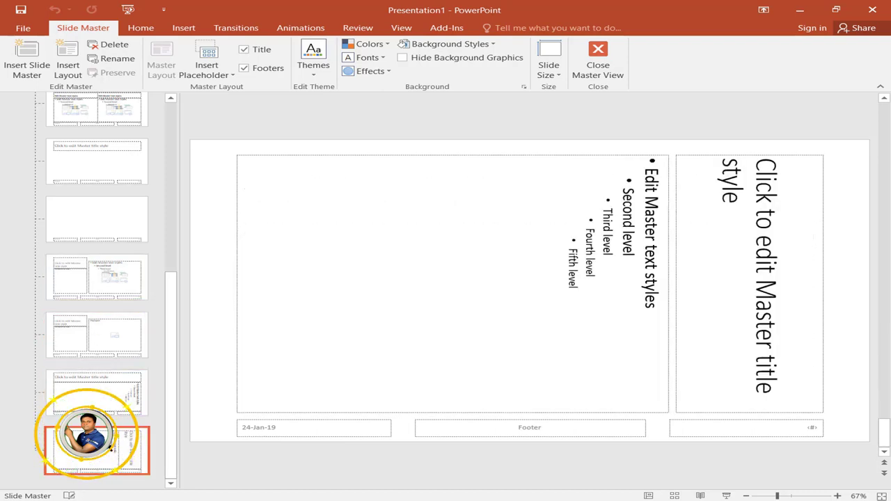
pyautogui.moveTo(175, 313); pyautogui.dragTo(165, 202)
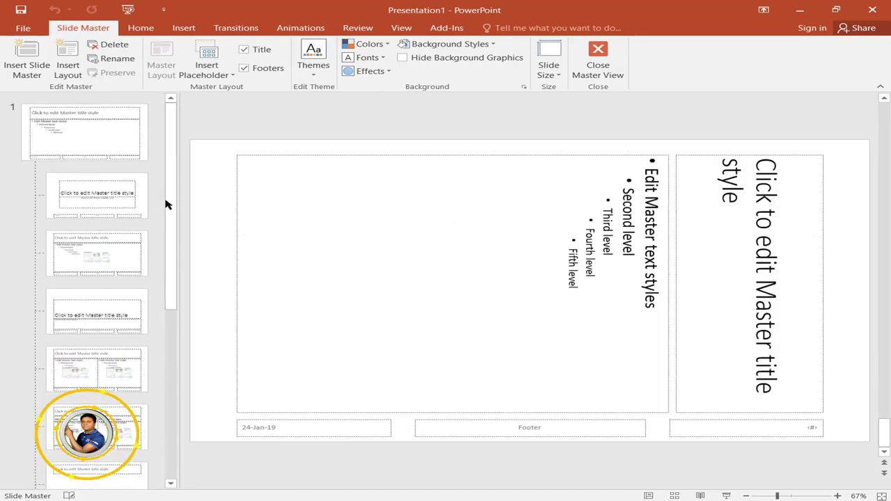
pyautogui.click(82, 141)
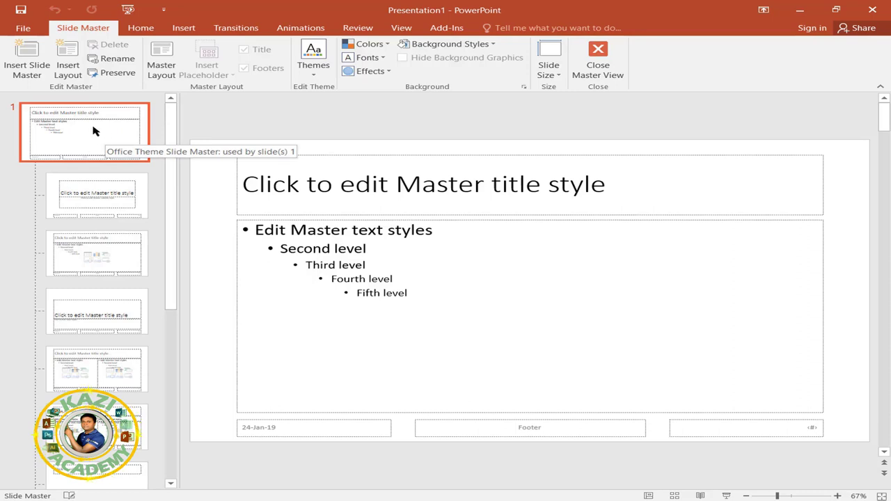
pyautogui.moveTo(174, 130); pyautogui.dragTo(175, 345)
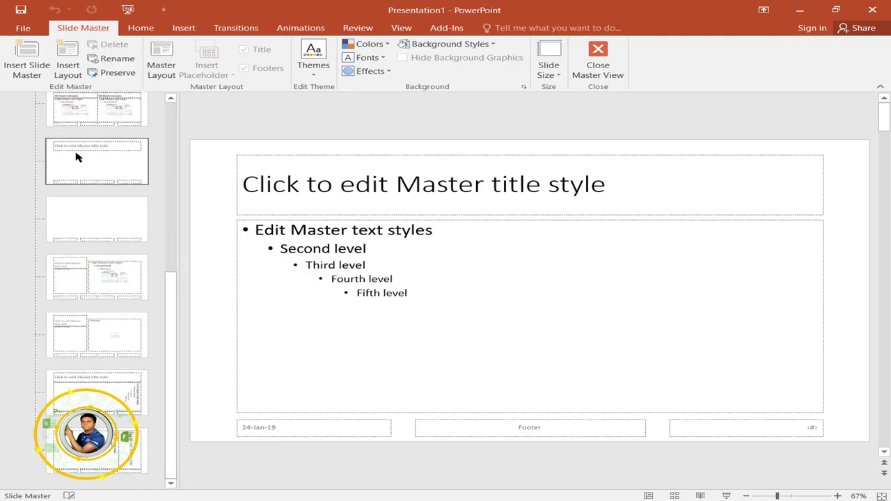
pyautogui.click(30, 69)
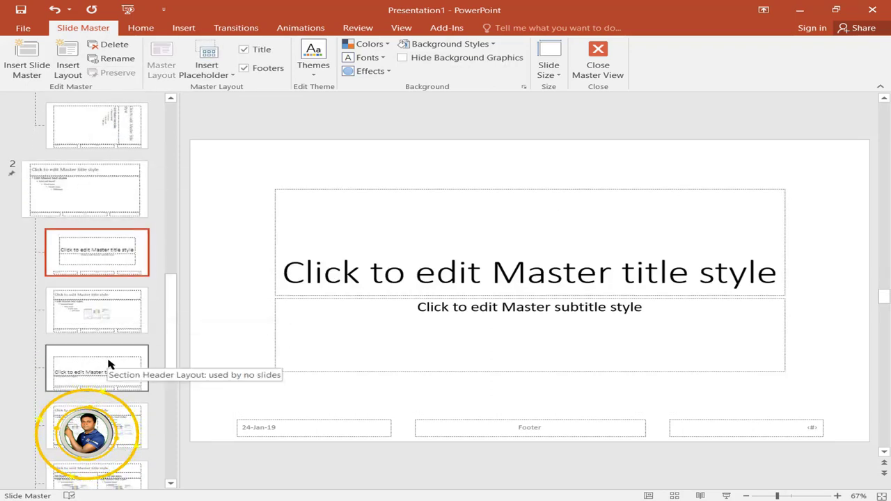
pyautogui.moveTo(175, 308); pyautogui.dragTo(157, 265)
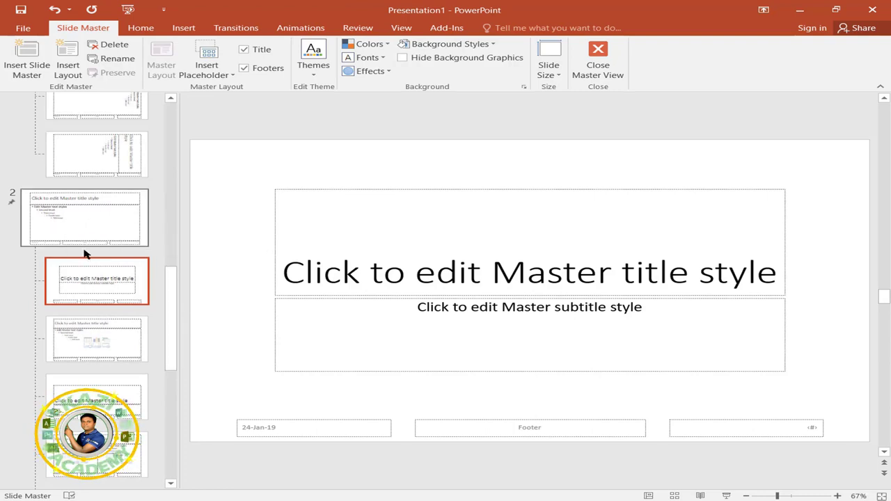
pyautogui.moveTo(170, 273); pyautogui.dragTo(163, 135)
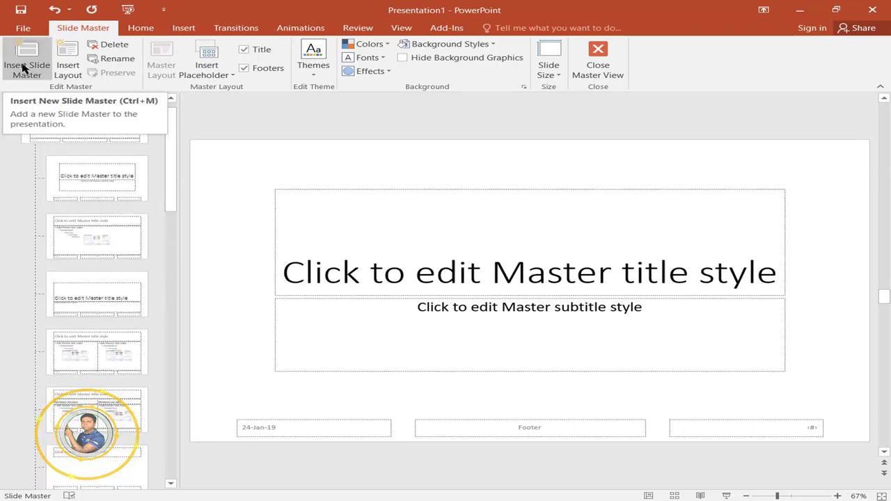
pyautogui.moveTo(167, 197); pyautogui.dragTo(178, 146)
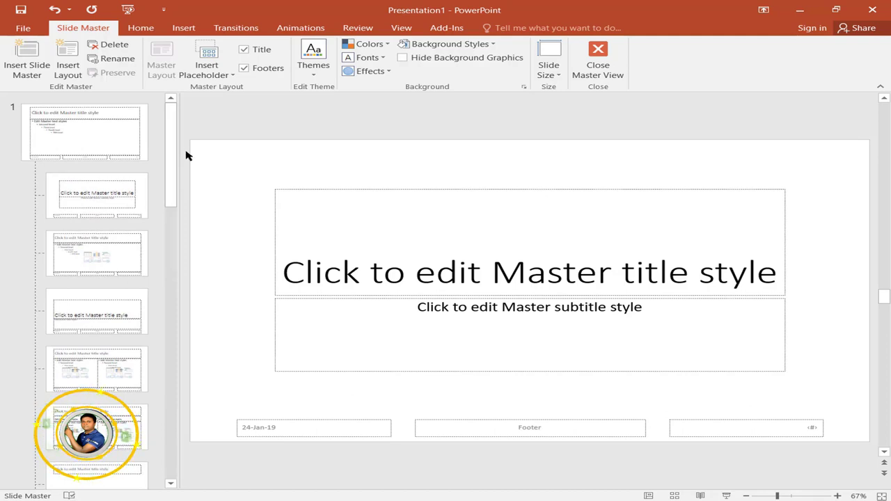
# Delete the title and body text placeholders from slide master 1
pyautogui.click(81, 129)
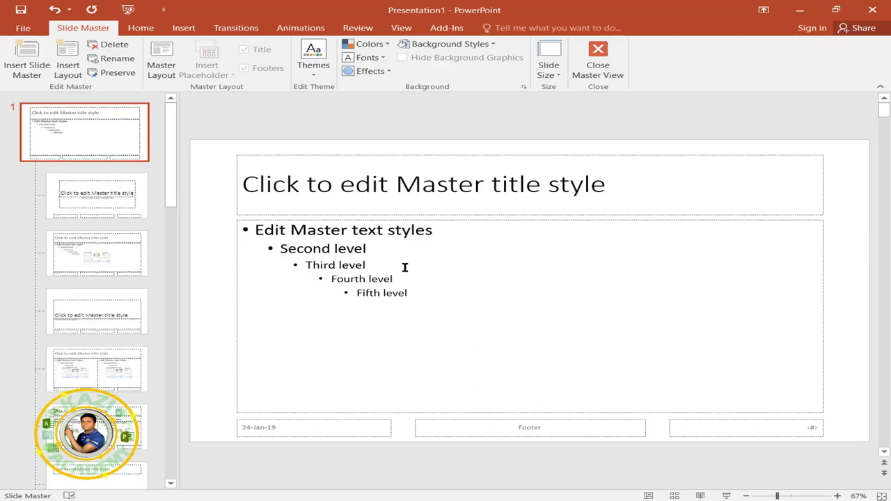
pyautogui.click(421, 156)
pyautogui.press('Delete')
pyautogui.click(431, 218)
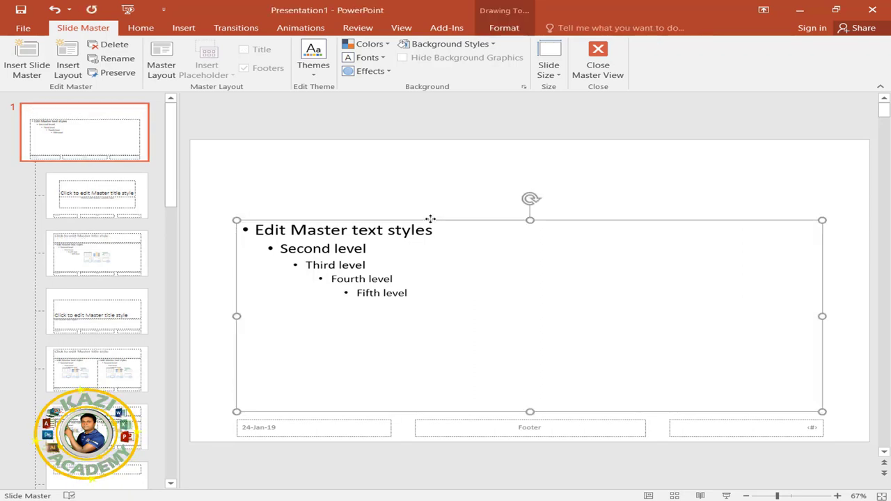
pyautogui.press('Delete')
# Delete the master's footer and slide number placeholders
pyautogui.click(567, 418)
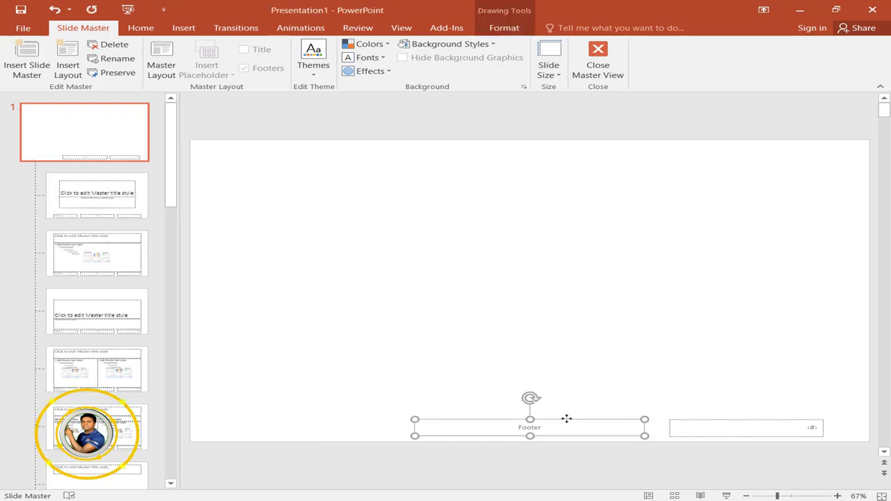
pyautogui.press('Delete')
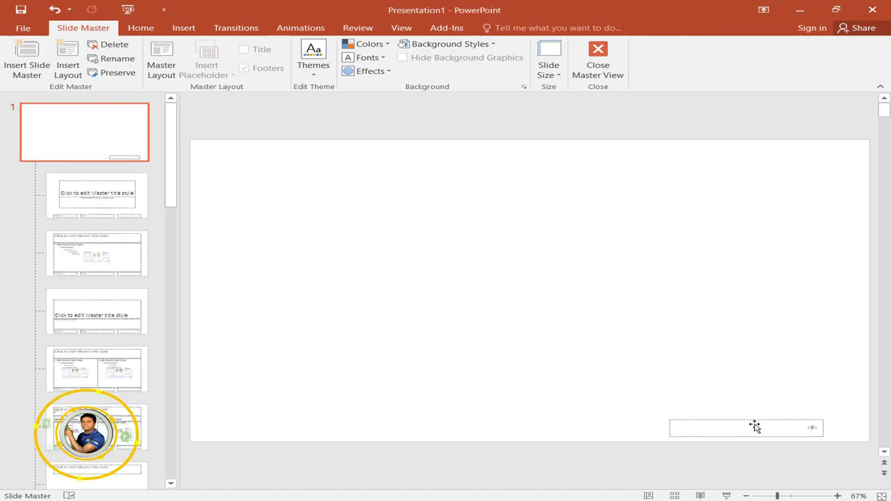
pyautogui.click(755, 427)
pyautogui.press('Delete')
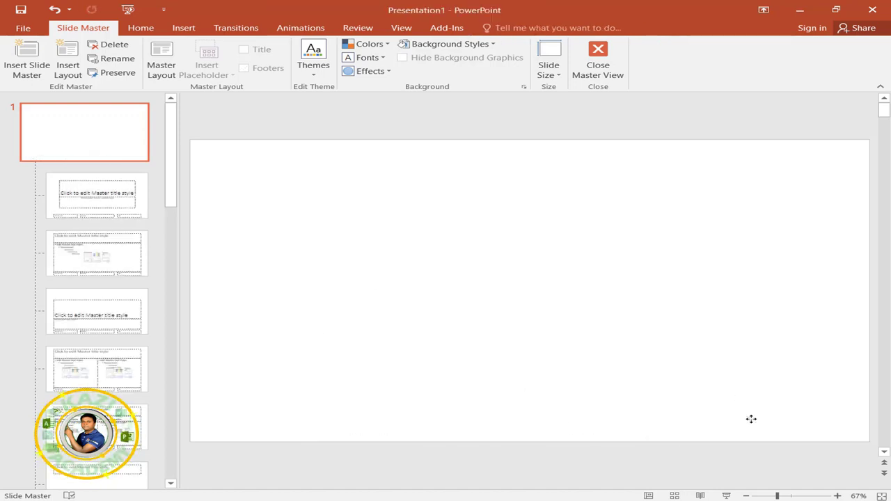
pyautogui.click(314, 77)
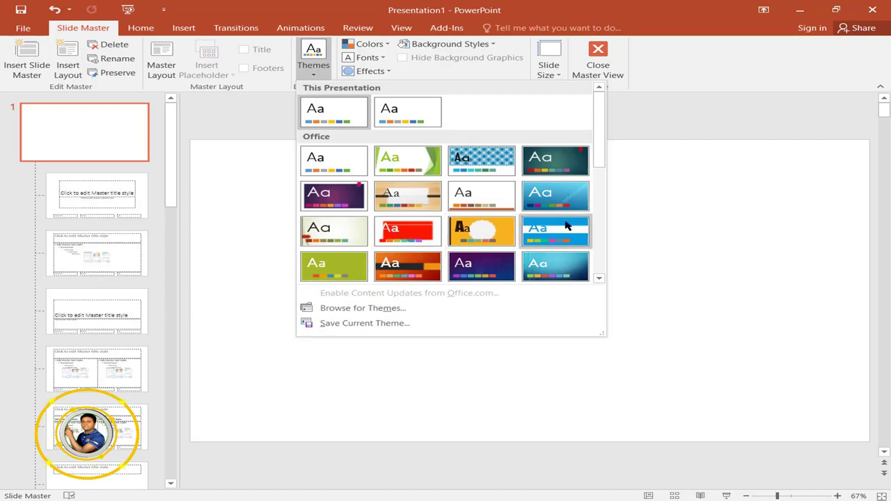
# Apply the cream theme with curving lines from the bottom of the Themes gallery
pyautogui.moveTo(595, 149); pyautogui.dragTo(595, 264)
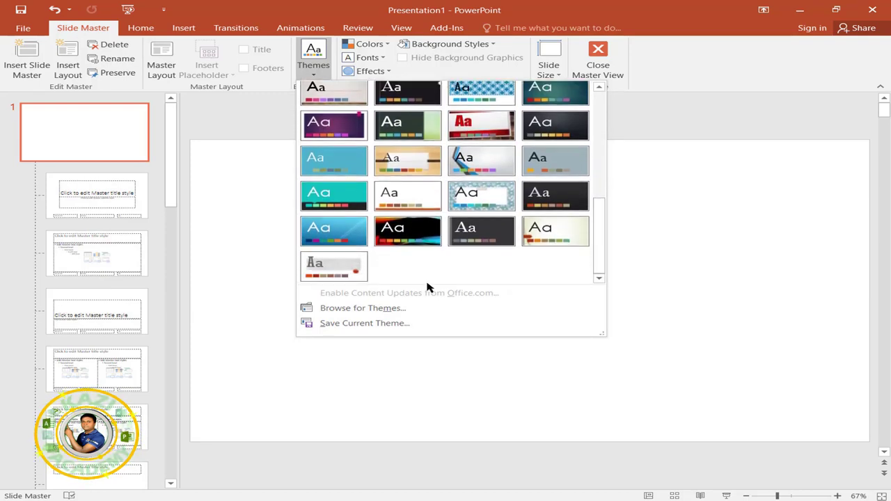
pyautogui.click(566, 234)
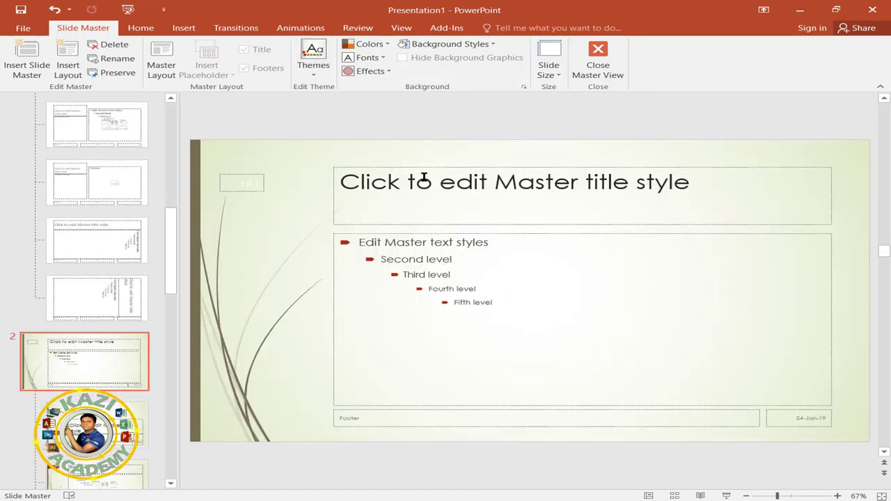
# Inspect the themed master's upper layouts, including Title Only, and its slide master
pyautogui.click(100, 179)
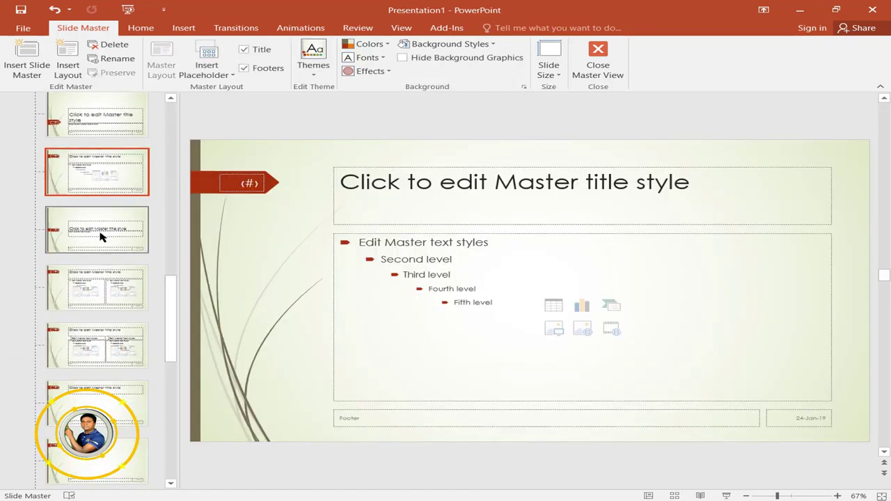
pyautogui.click(100, 237)
pyautogui.click(99, 289)
pyautogui.click(103, 338)
pyautogui.click(99, 394)
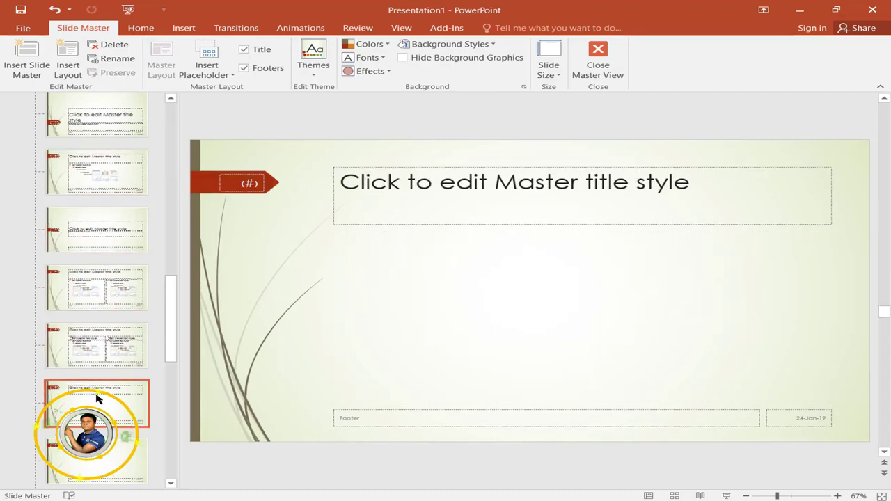
pyautogui.moveTo(174, 359); pyautogui.dragTo(174, 264)
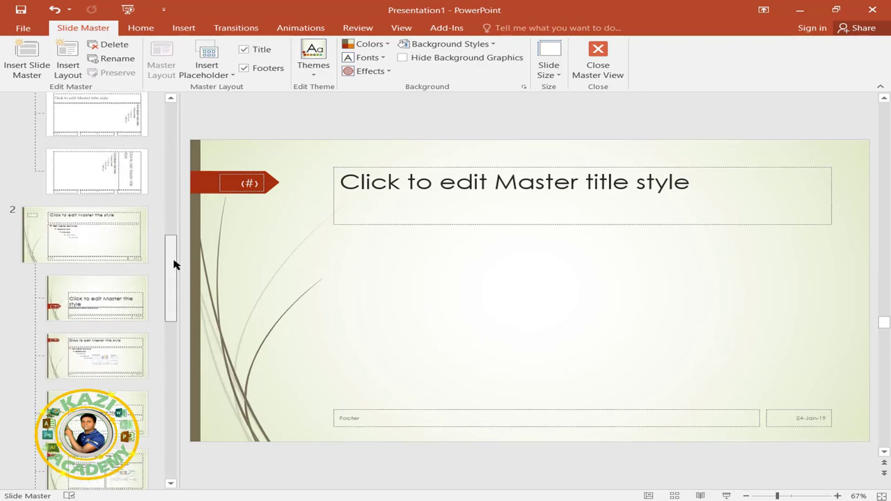
pyautogui.click(90, 233)
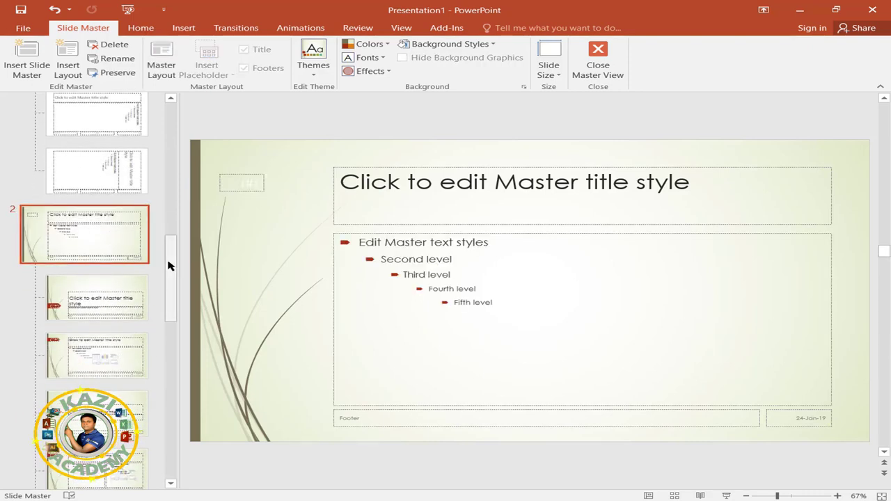
# Inspect the lower themed layouts, including the quote-style one, then reselect the plain first master
pyautogui.scroll(-2, 169, 265)
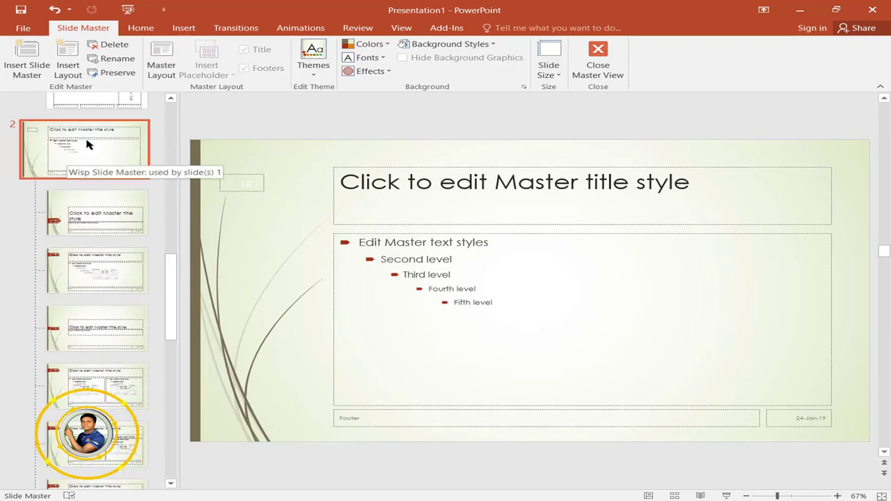
pyautogui.moveTo(171, 258); pyautogui.dragTo(175, 362)
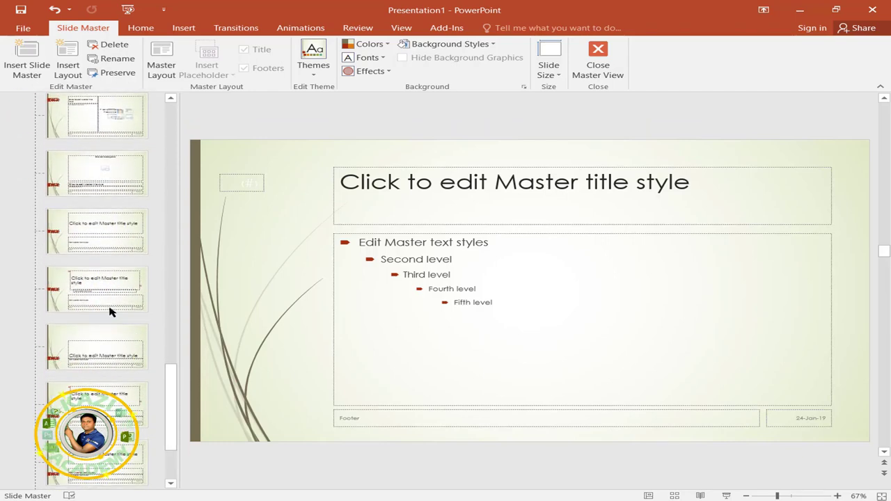
pyautogui.click(103, 301)
pyautogui.click(103, 345)
pyautogui.click(139, 394)
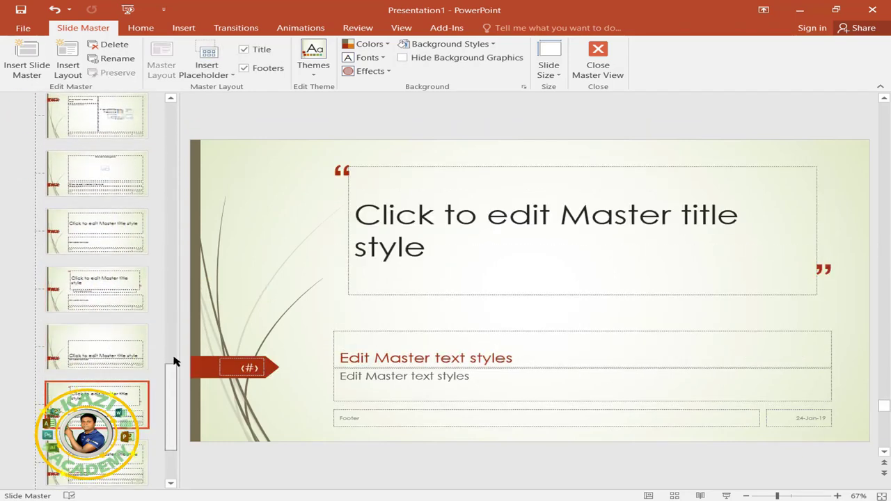
pyautogui.moveTo(175, 362); pyautogui.dragTo(167, 109)
pyautogui.click(90, 123)
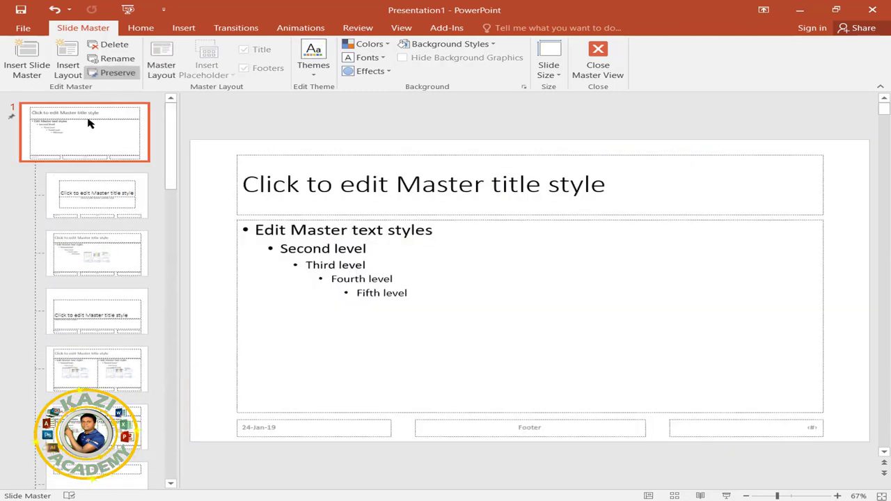
# Delete the plain Office slide master, leaving the Wisp master first
pyautogui.click(313, 63)
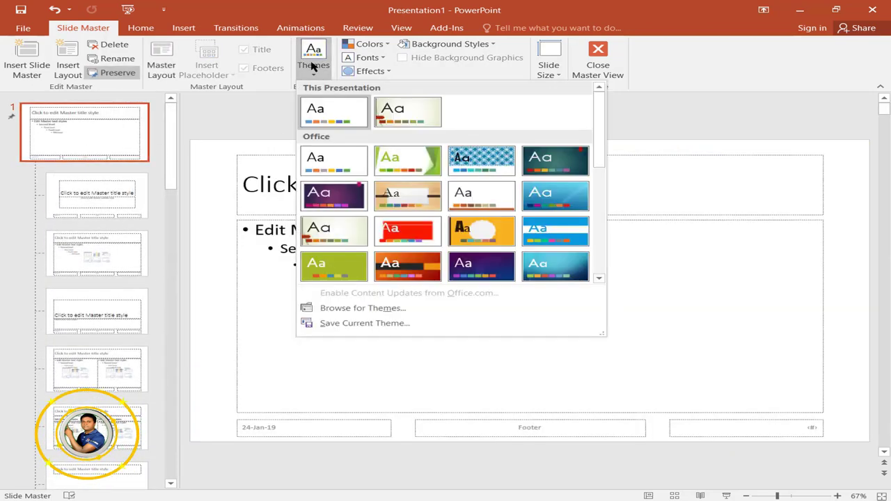
pyautogui.press('Escape')
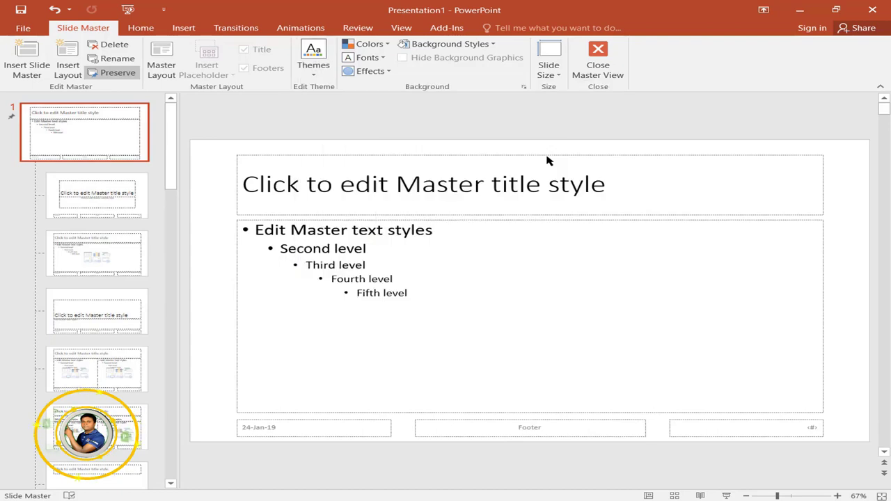
pyautogui.click(108, 45)
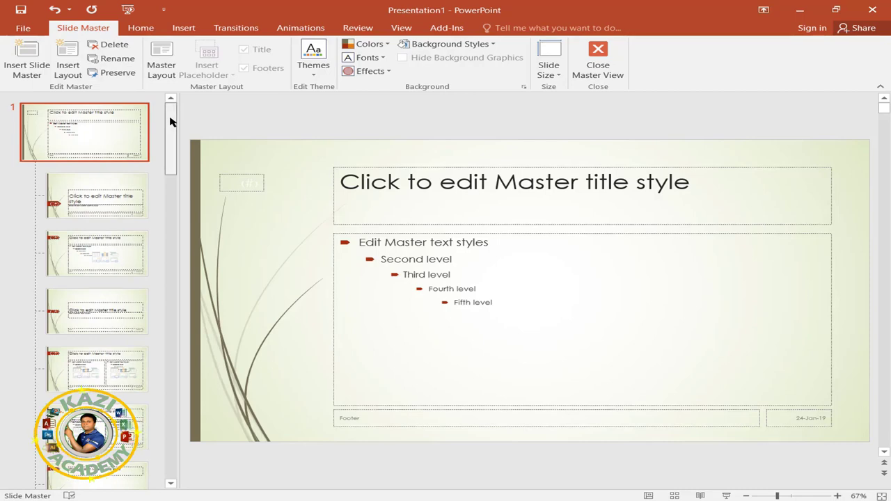
# Inspect the teal-themed second master, then reselect the Wisp master
pyautogui.moveTo(170, 128); pyautogui.dragTo(174, 306)
pyautogui.click(105, 201)
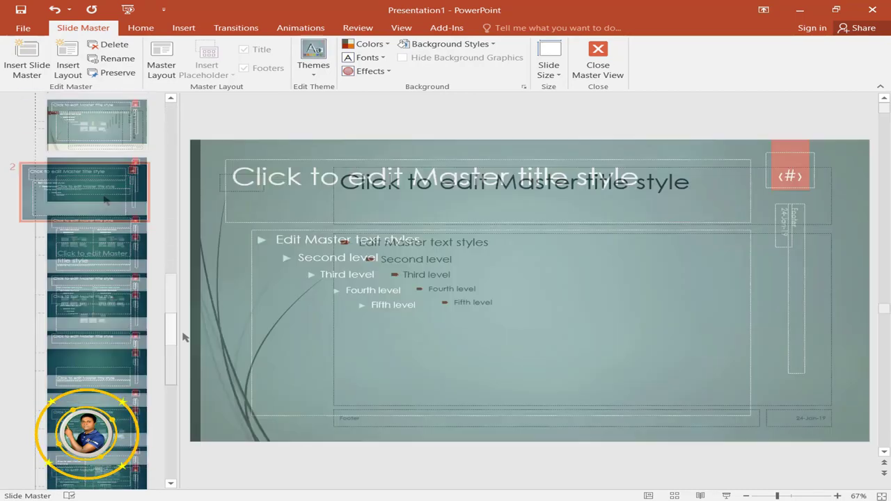
pyautogui.scroll(-5, 104, 202)
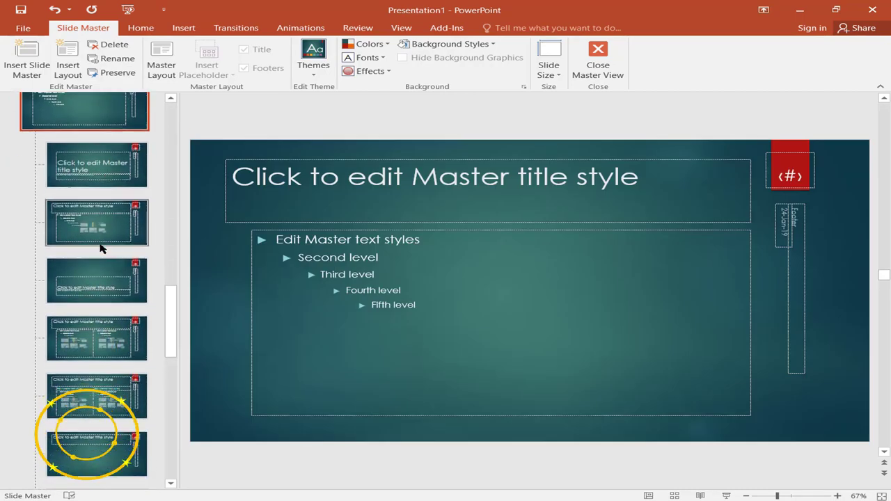
pyautogui.scroll(3, 103, 292)
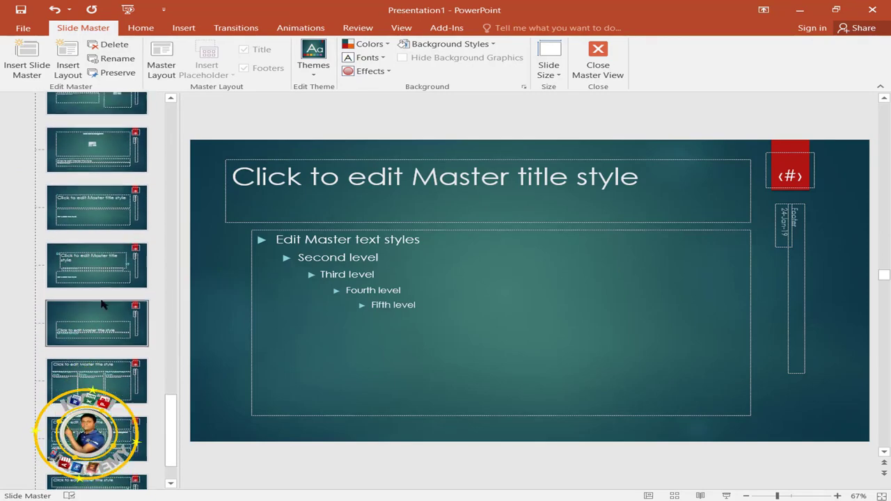
pyautogui.scroll(-1, 104, 298)
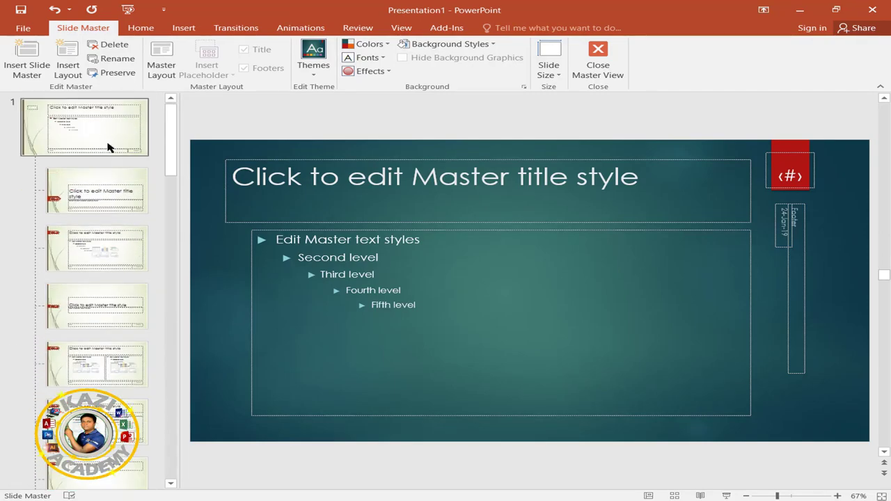
pyautogui.click(105, 136)
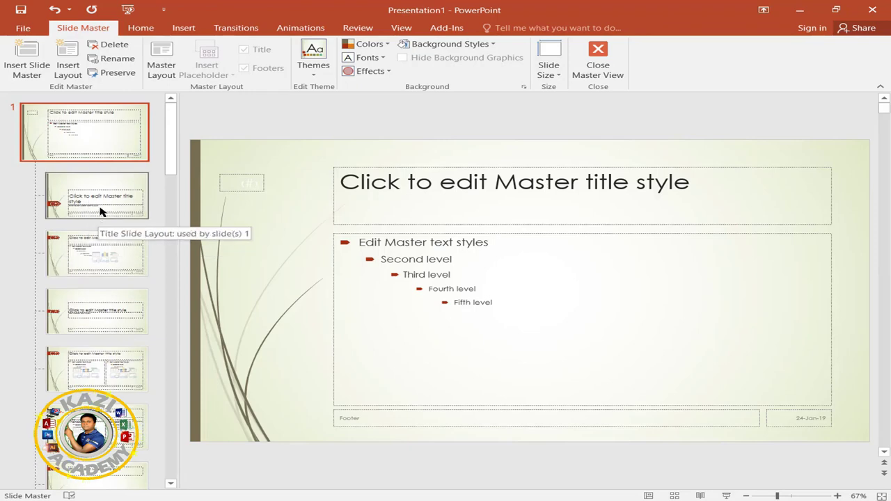
pyautogui.scroll(-3, 99, 211)
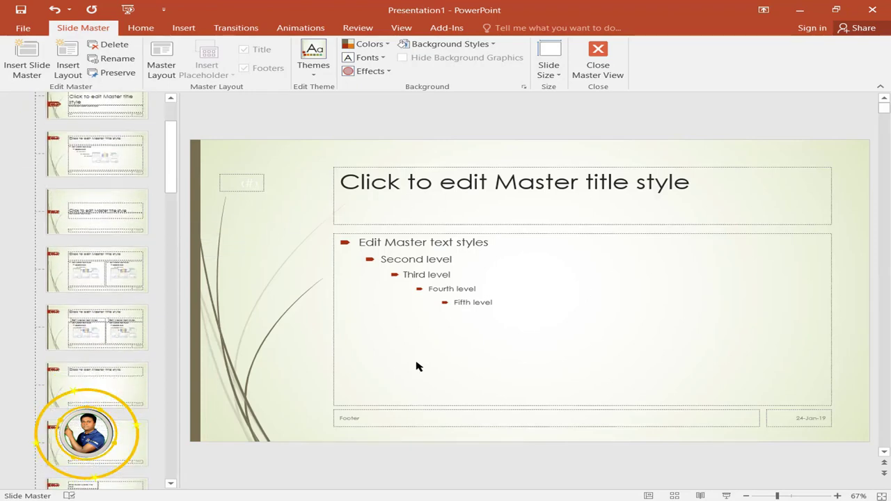
# Delete the Wisp master's title, small top-left and body text placeholders
pyautogui.press('Down')
pyautogui.scroll(3, 73, 119)
pyautogui.click(74, 120)
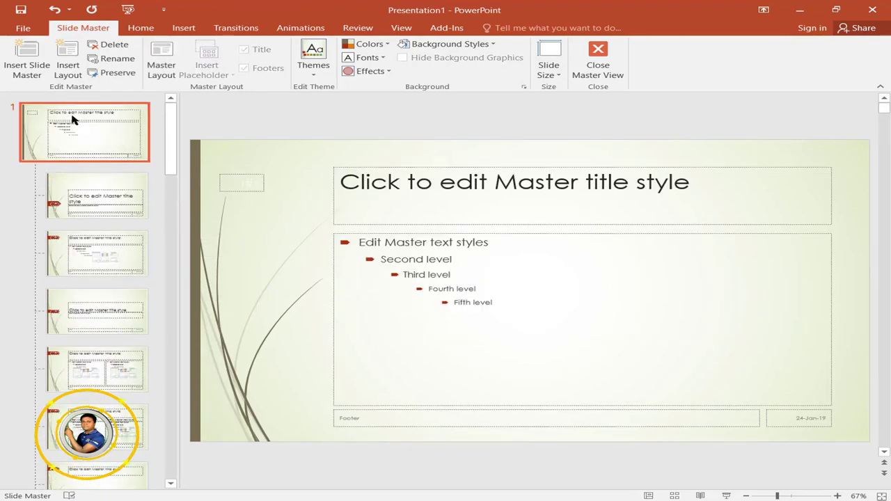
pyautogui.press('Delete')
pyautogui.click(252, 177)
pyautogui.press('Delete')
pyautogui.click(453, 235)
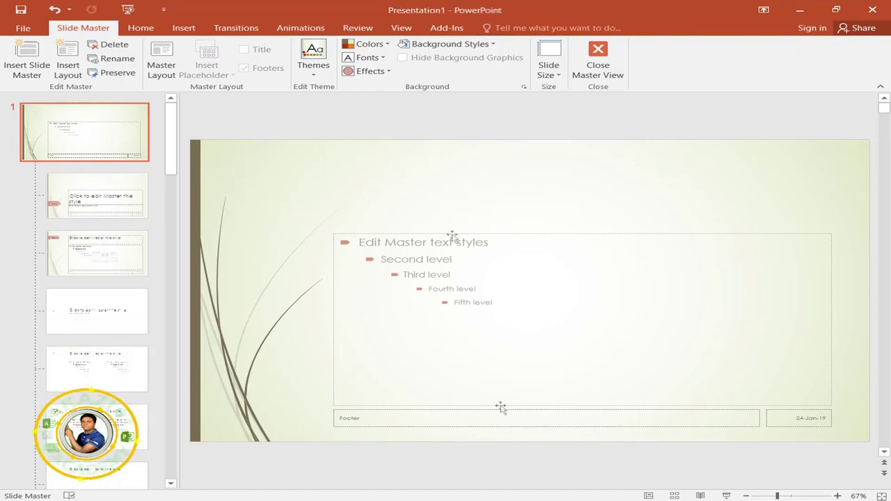
pyautogui.press('Delete')
# Delete the footer and date placeholders, leaving the dark left bar in place
pyautogui.click(587, 413)
pyautogui.keyDown('shift'); pyautogui.click(766, 427); pyautogui.keyUp('shift')
pyautogui.press('Delete')
pyautogui.moveTo(197, 186)
pyautogui.mouseDown()
pyautogui.moveTo(513, 197)
pyautogui.moveTo(229, 198)
pyautogui.moveTo(200, 188)
pyautogui.mouseUp()
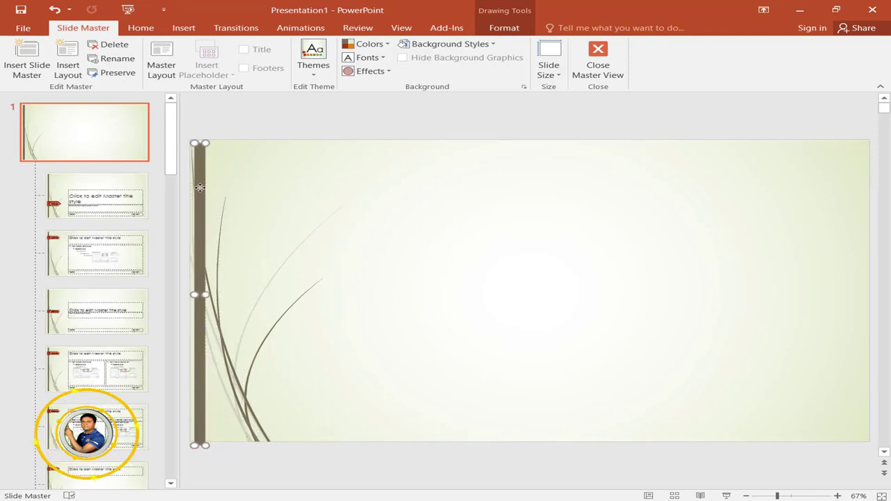
pyautogui.click(432, 249)
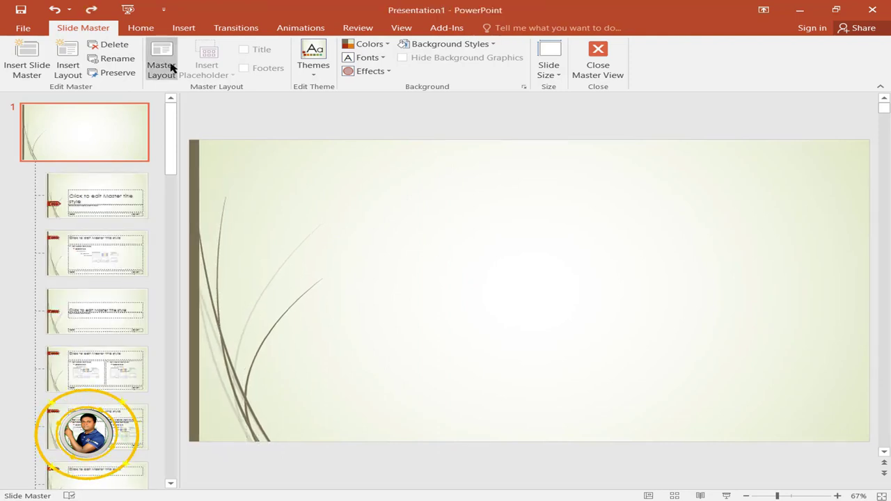
# Draw a no-fill outlined rectangle, 1.58" by 10.54", across the top of the Wisp master
pyautogui.click(184, 28)
pyautogui.click(217, 66)
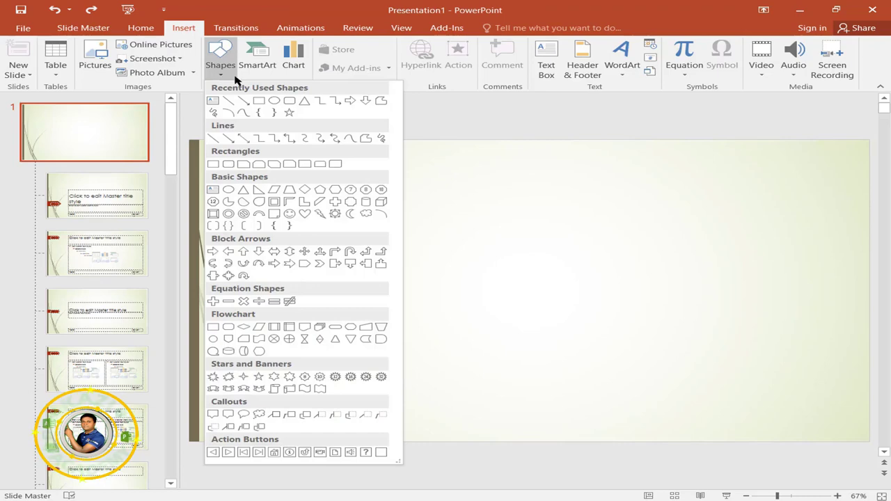
pyautogui.click(258, 100)
pyautogui.moveTo(312, 163)
pyautogui.mouseDown()
pyautogui.moveTo(786, 231)
pyautogui.moveTo(834, 218)
pyautogui.mouseUp()
pyautogui.click(411, 44)
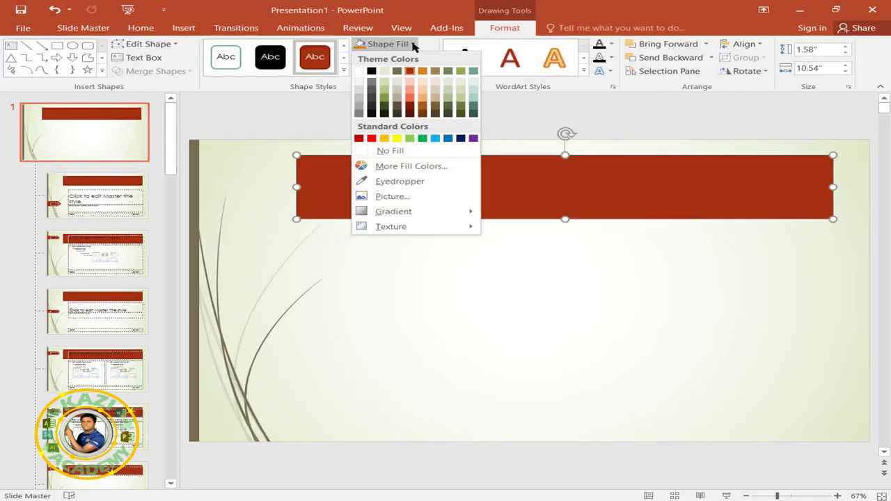
pyautogui.click(387, 151)
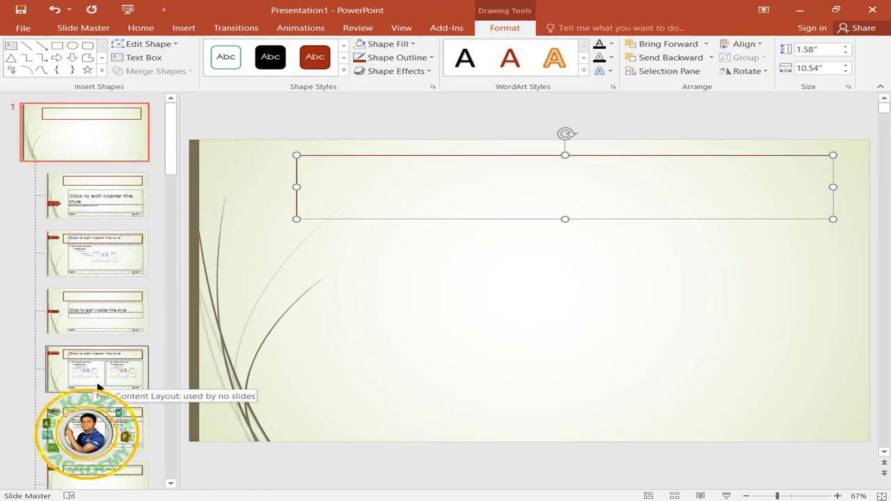
pyautogui.scroll(-1, 99, 388)
pyautogui.scroll(1, 99, 388)
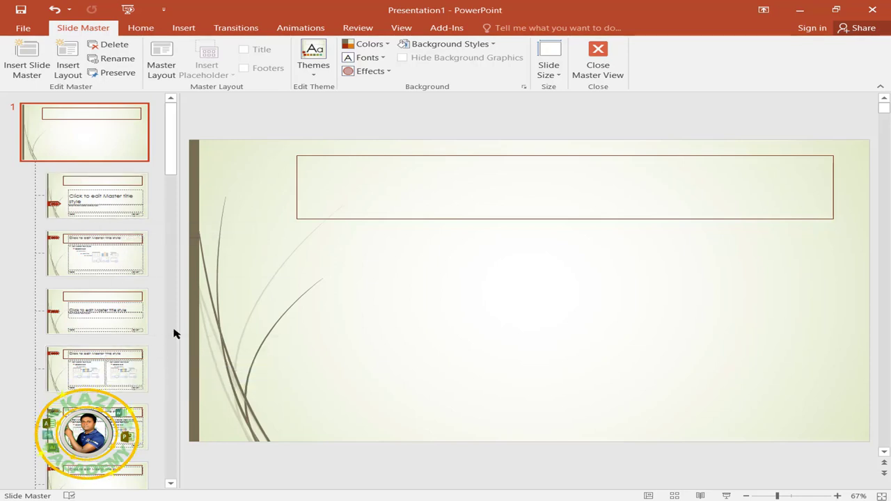
# Give the top rectangle a solid Green shape fill
pyautogui.click(346, 219)
pyautogui.click(509, 28)
pyautogui.click(408, 44)
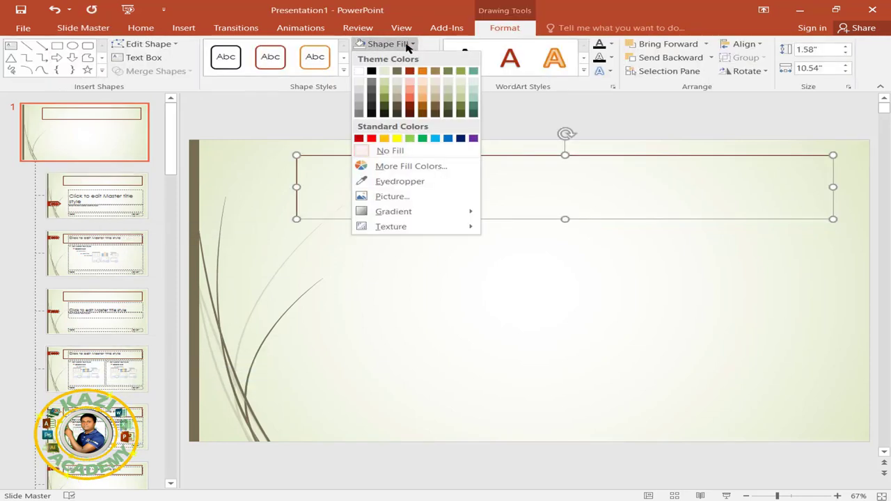
pyautogui.click(422, 138)
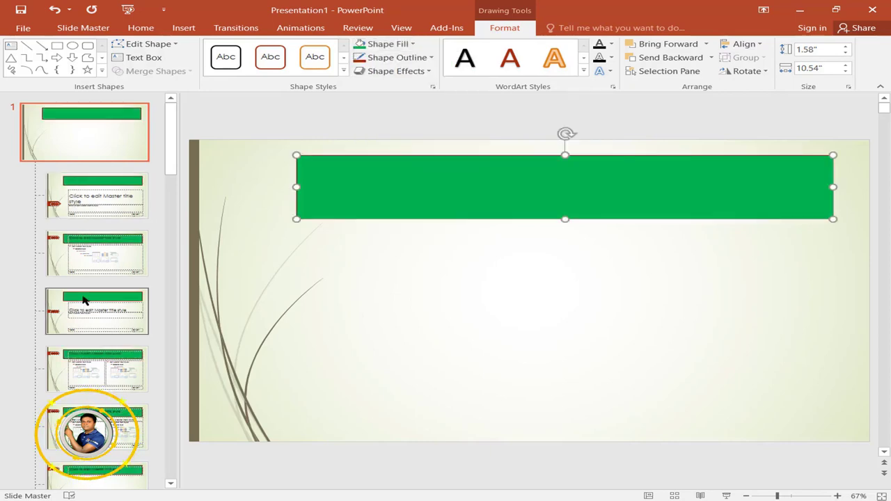
pyautogui.click(90, 138)
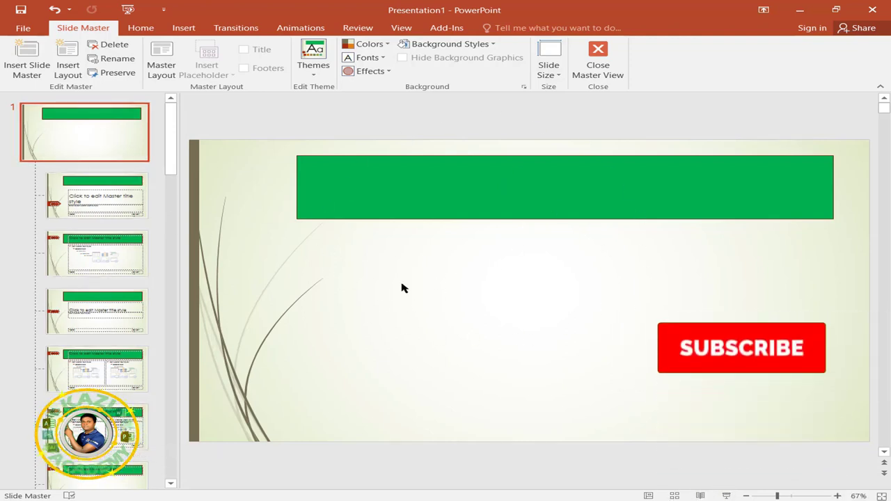
# Apply a blue colour scheme to the master and glance at the theme font sets
pyautogui.click(369, 43)
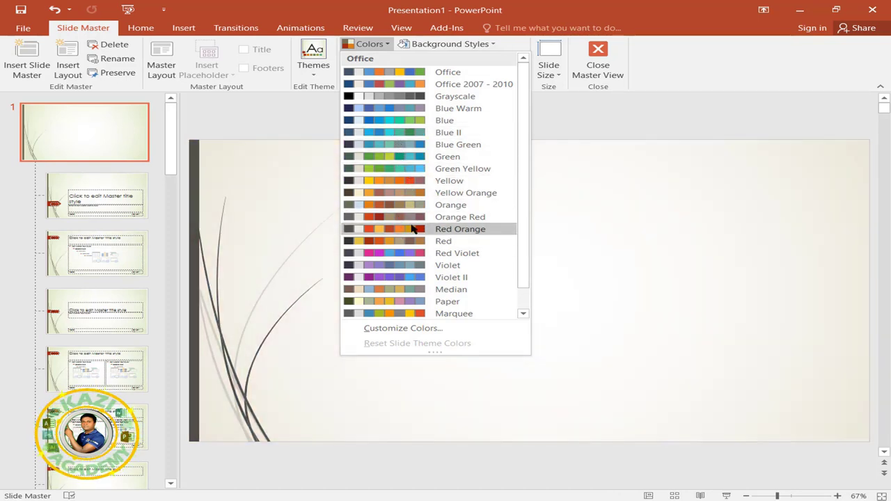
pyautogui.press('Escape')
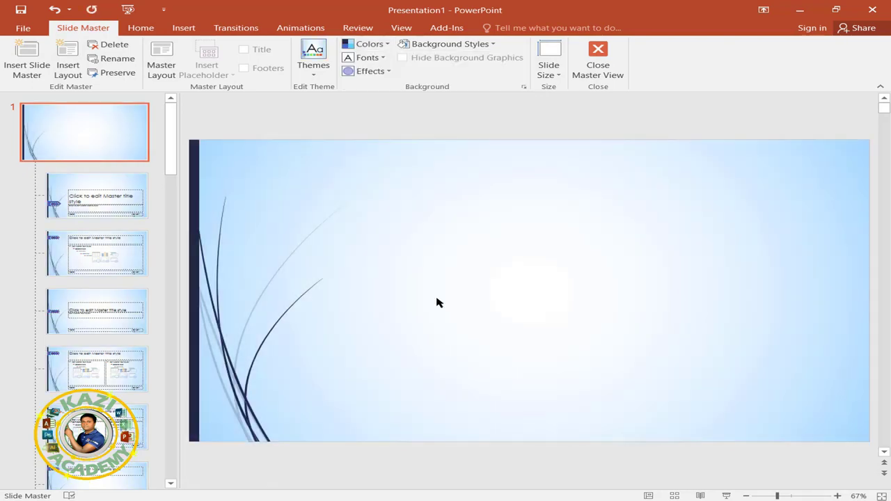
pyautogui.click(382, 59)
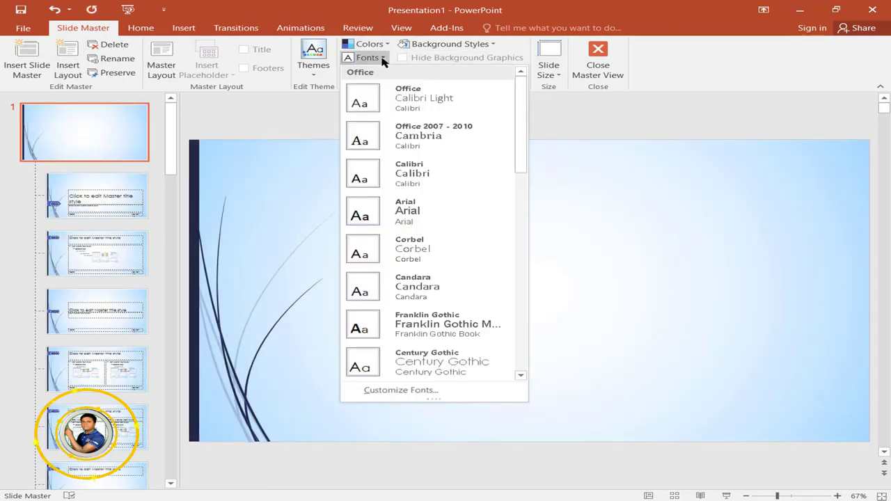
pyautogui.press('Escape')
# Draw a 2.16" by 9.51" rectangle across the top of the blue master and set it to No Fill
pyautogui.click(184, 28)
pyautogui.click(220, 65)
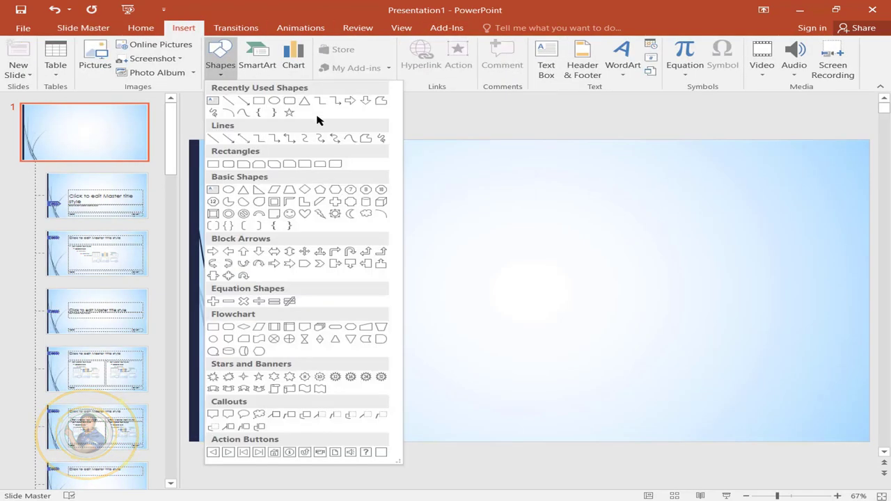
pyautogui.click(274, 103)
pyautogui.moveTo(323, 149); pyautogui.dragTo(807, 237)
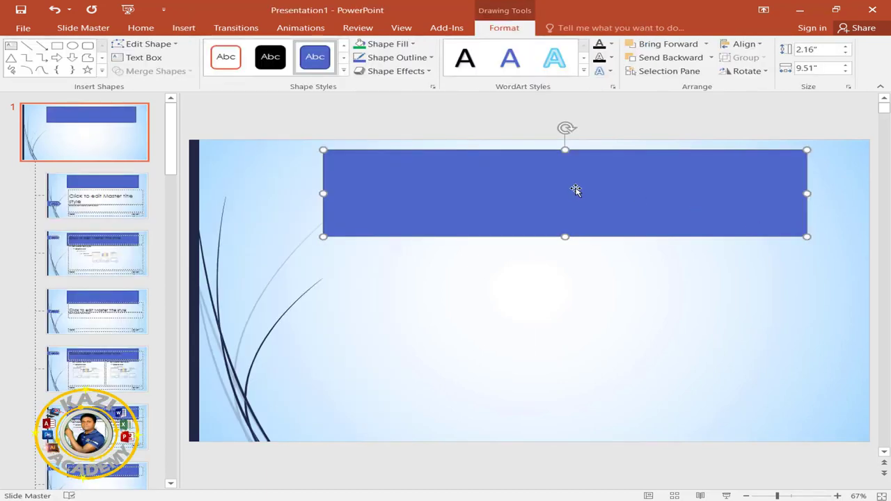
pyautogui.click(409, 46)
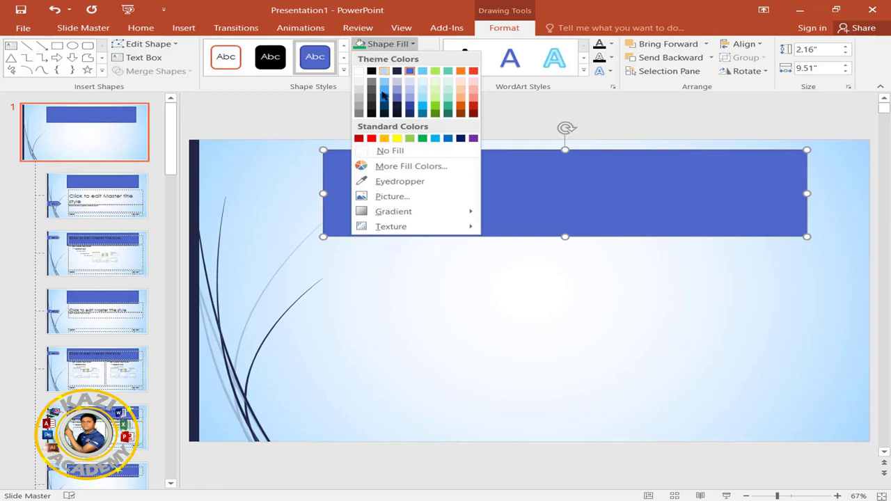
pyautogui.click(390, 150)
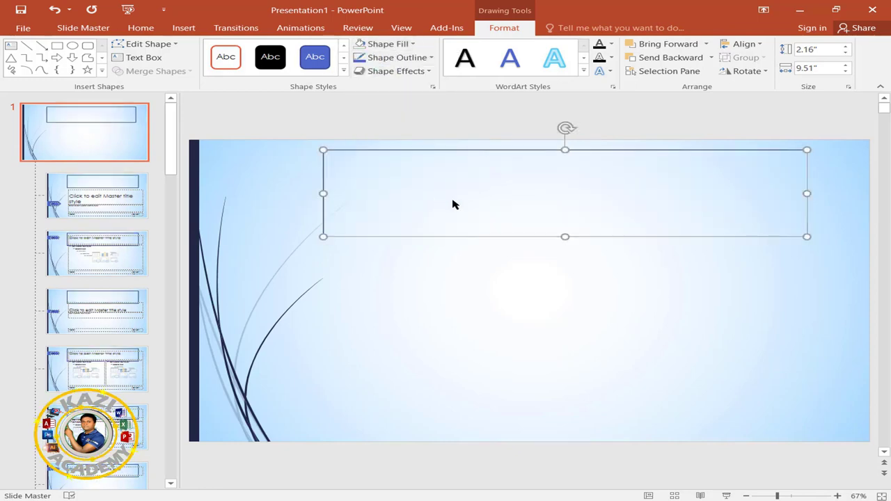
# Type KAZI ACADEMY inside the top rectangle on the master
pyautogui.rightClick(469, 195)
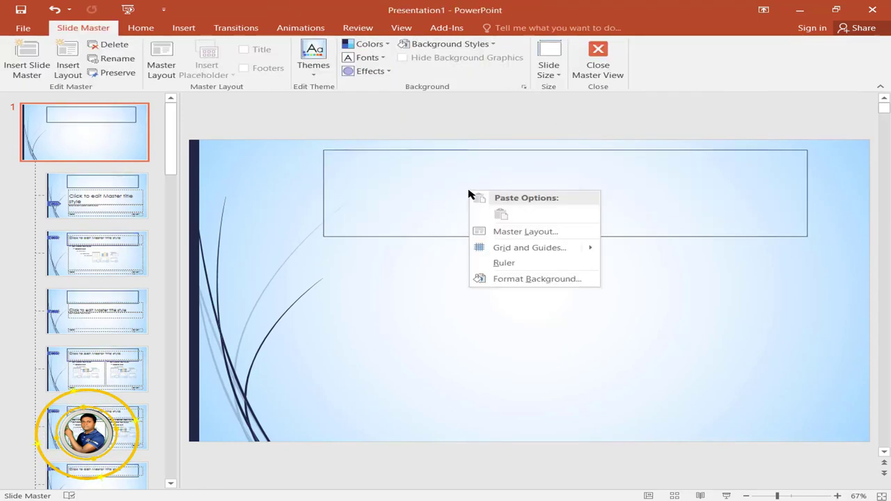
pyautogui.rightClick(459, 176)
pyautogui.rightClick(453, 152)
pyautogui.click(514, 224)
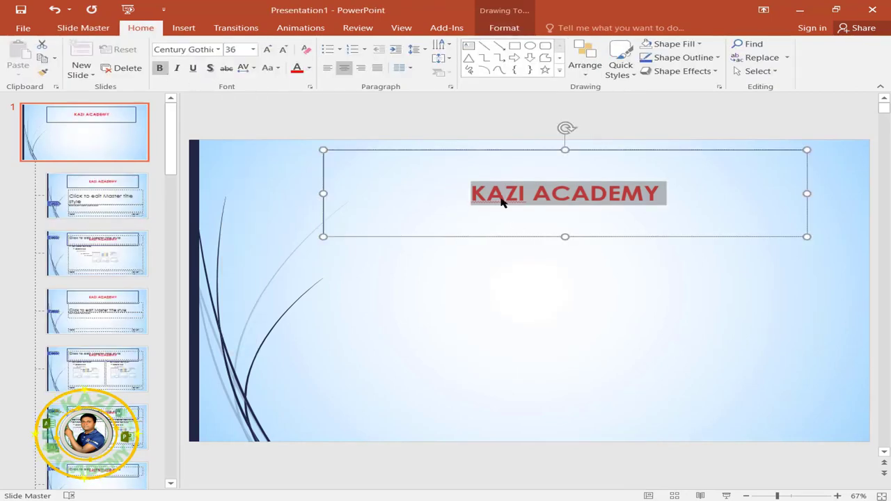
# Apply the Tw Cen MT-Rockwell theme font set to the master
pyautogui.click(83, 27)
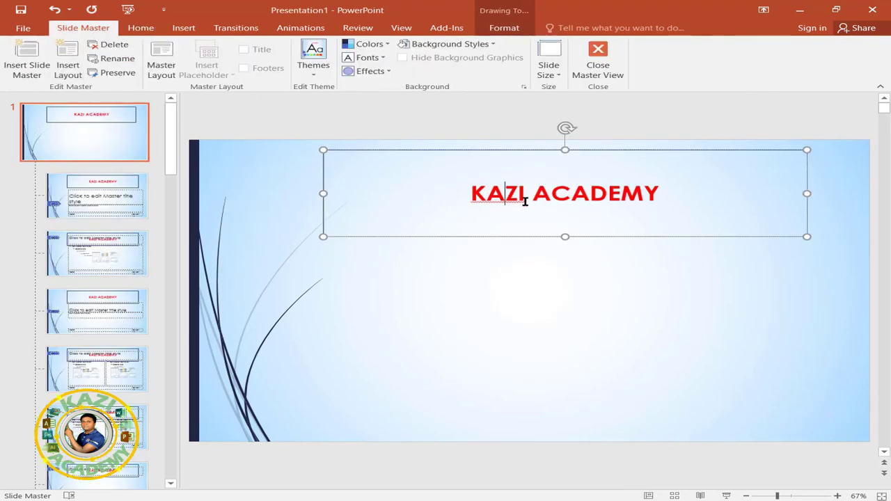
pyautogui.moveTo(471, 193); pyautogui.dragTo(677, 193)
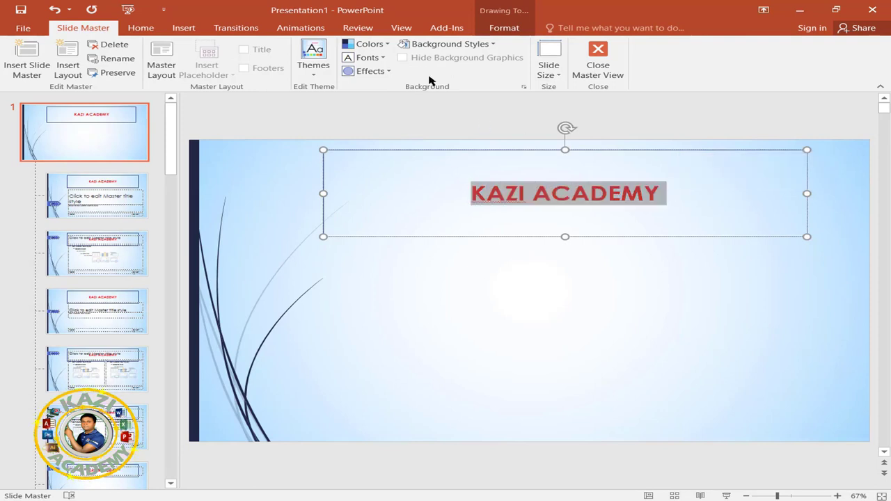
pyautogui.click(386, 57)
pyautogui.scroll(-5, 379, 327)
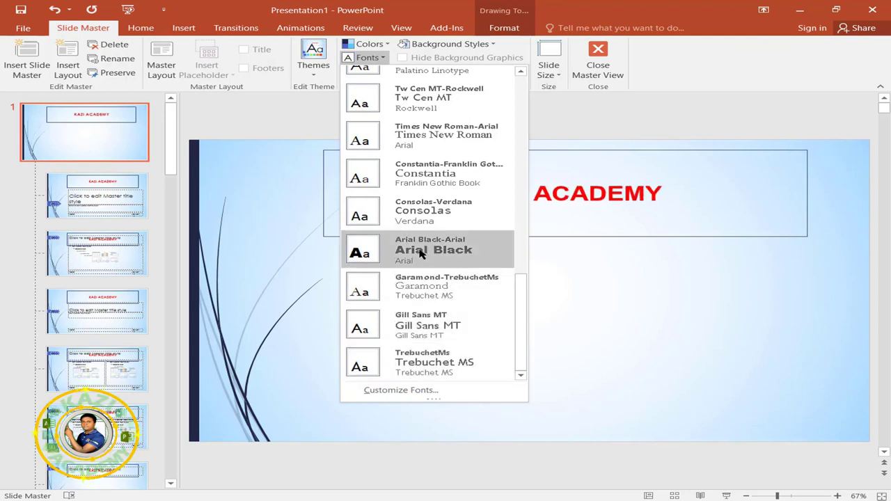
pyautogui.click(416, 101)
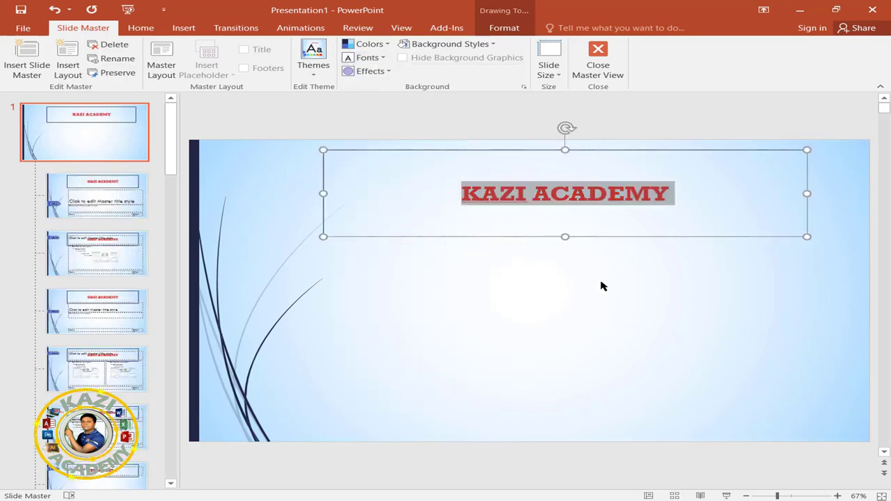
# Step through the layout thumbnails down to the Two Content layout
pyautogui.click(68, 209)
pyautogui.click(109, 264)
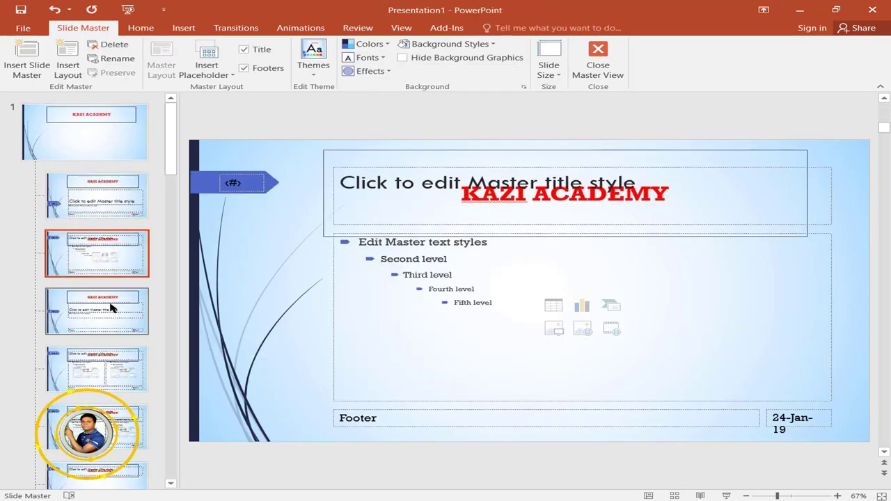
pyautogui.click(111, 311)
pyautogui.click(112, 360)
# Browse the Comparison, Title Only and Two Content layouts, then return to the slide master
pyautogui.click(115, 420)
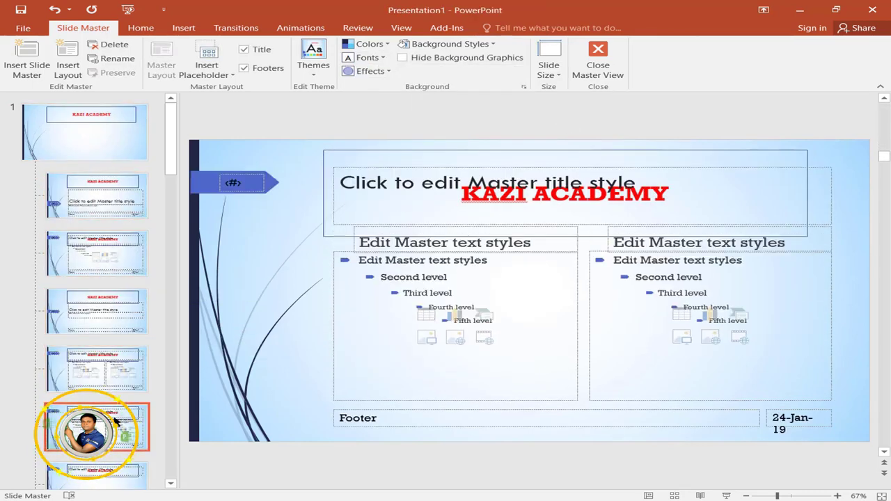
pyautogui.click(108, 470)
pyautogui.scroll(-2, 108, 470)
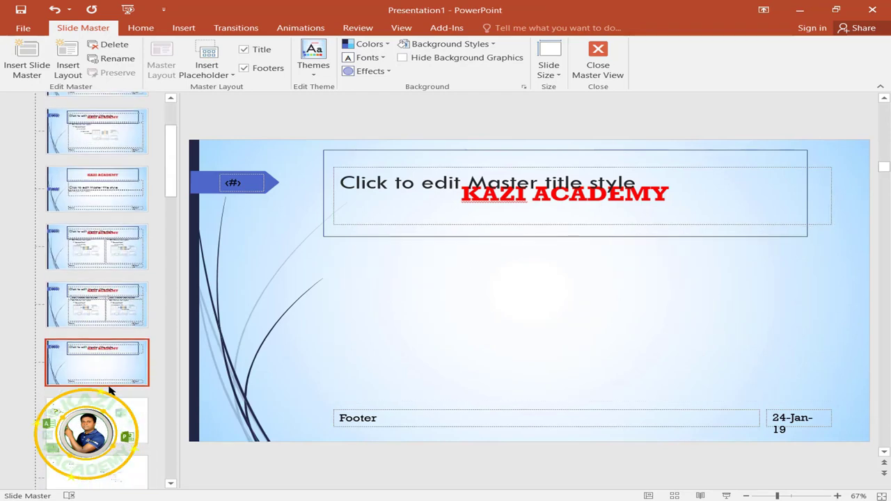
pyautogui.click(97, 308)
pyautogui.click(84, 243)
pyautogui.scroll(2, 90, 208)
pyautogui.click(100, 135)
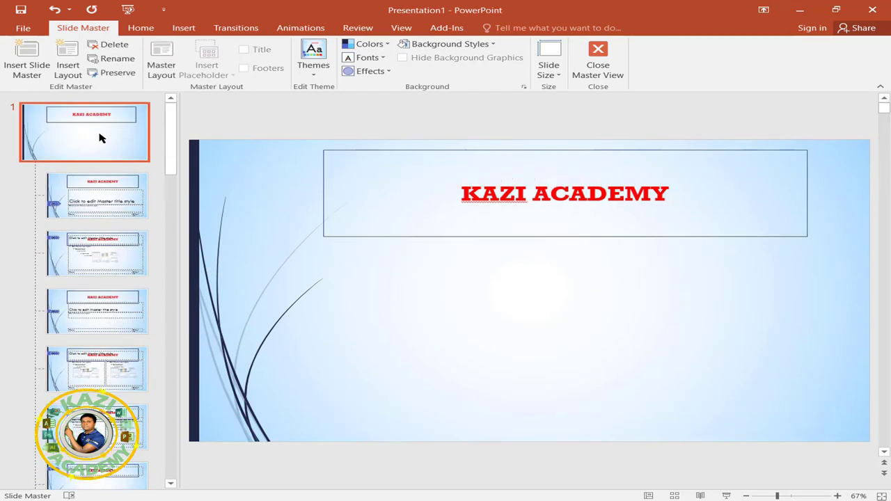
# Delete the KAZI ACADEMY rectangle from the master and show the Title Slide layout
pyautogui.click(498, 150)
pyautogui.press('Delete')
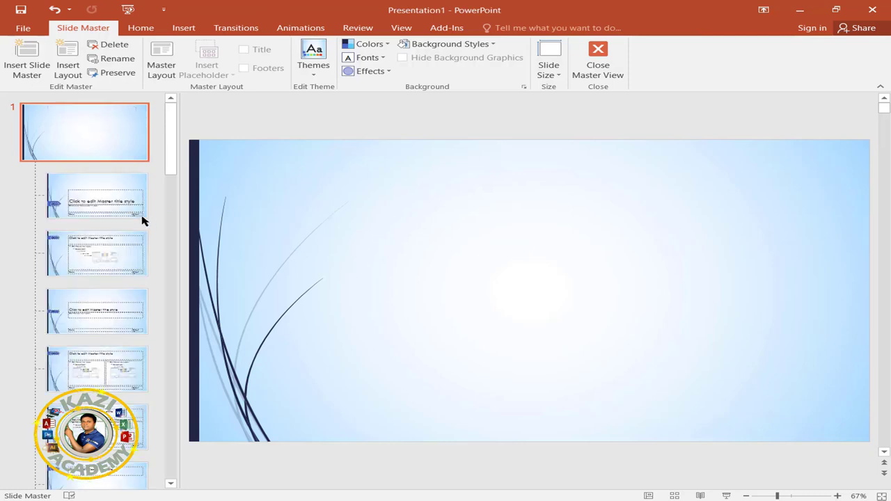
pyautogui.click(143, 217)
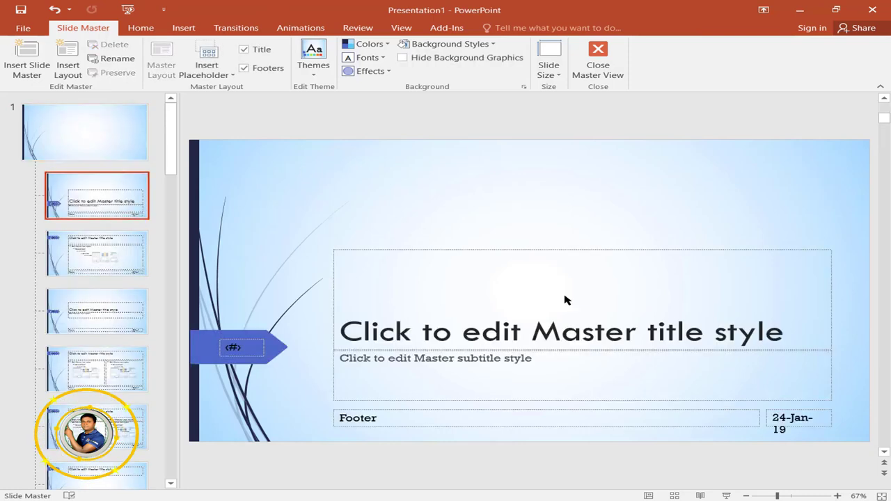
# Delete the title, subtitle, slide-number, footer and date placeholders from the Title Slide layout
pyautogui.click(479, 249)
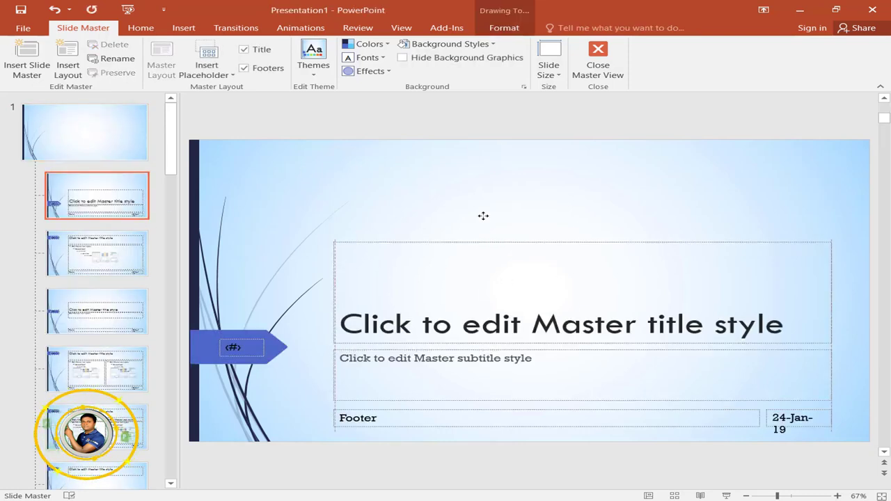
pyautogui.press('Delete')
pyautogui.click(503, 350)
pyautogui.press('Delete')
pyautogui.click(267, 355)
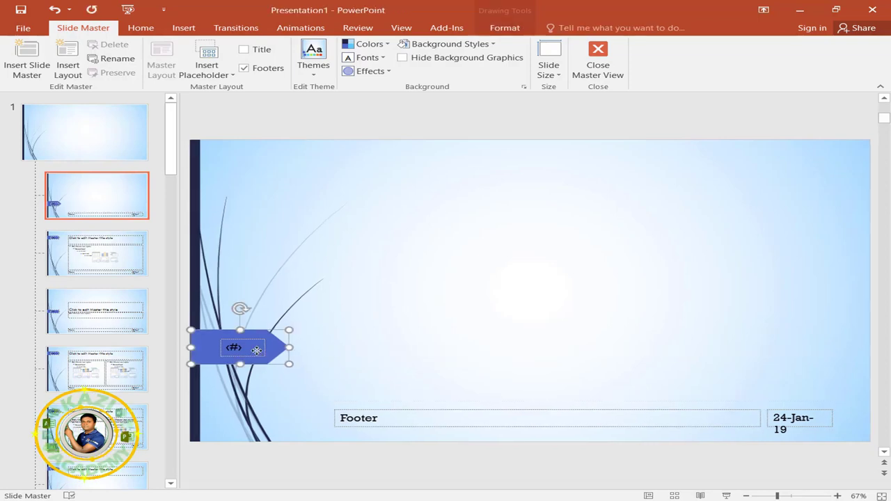
pyautogui.press('Delete')
pyautogui.click(551, 412)
pyautogui.press('Delete')
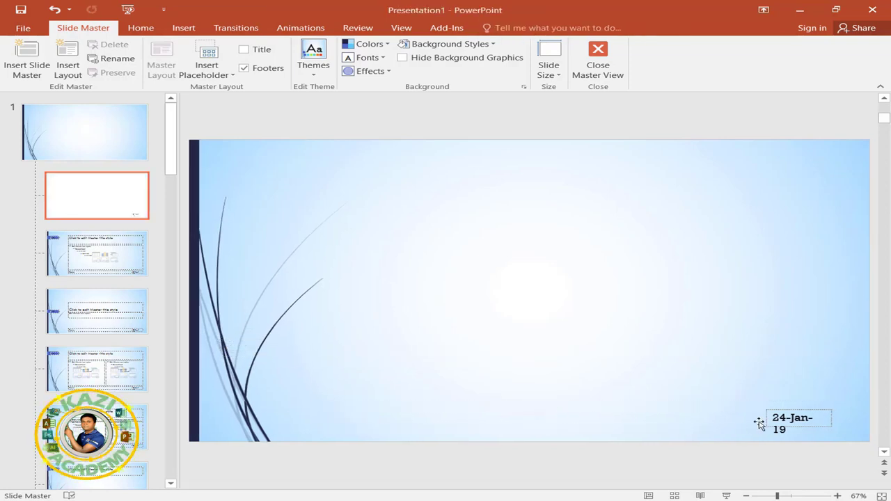
pyautogui.click(765, 422)
pyautogui.press('Delete')
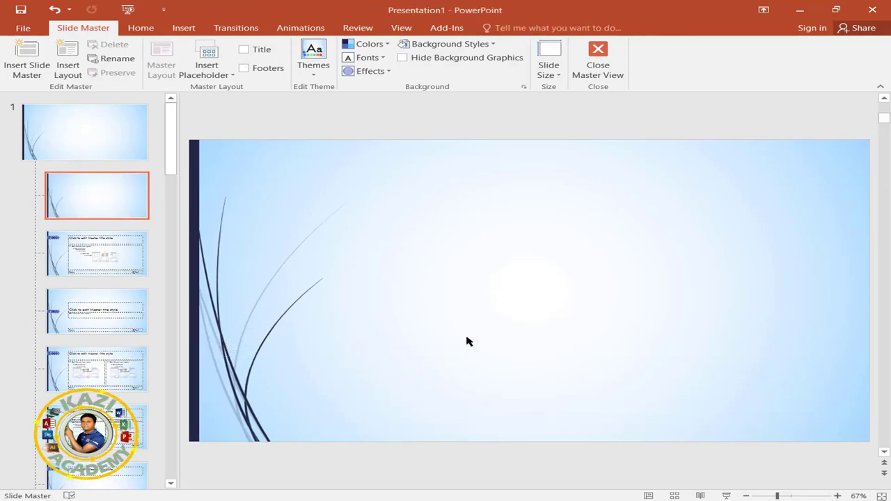
# Insert a Content placeholder spanning the Title Slide layout and move it slightly lower
pyautogui.click(230, 76)
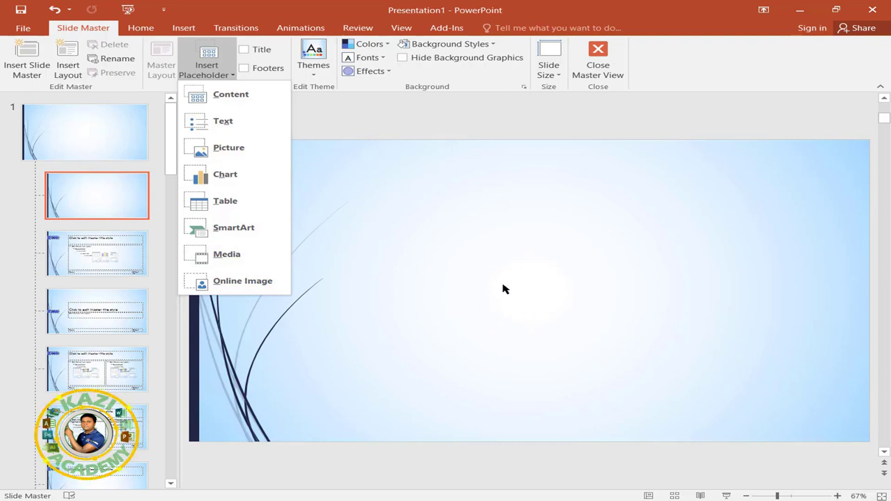
pyautogui.click(224, 97)
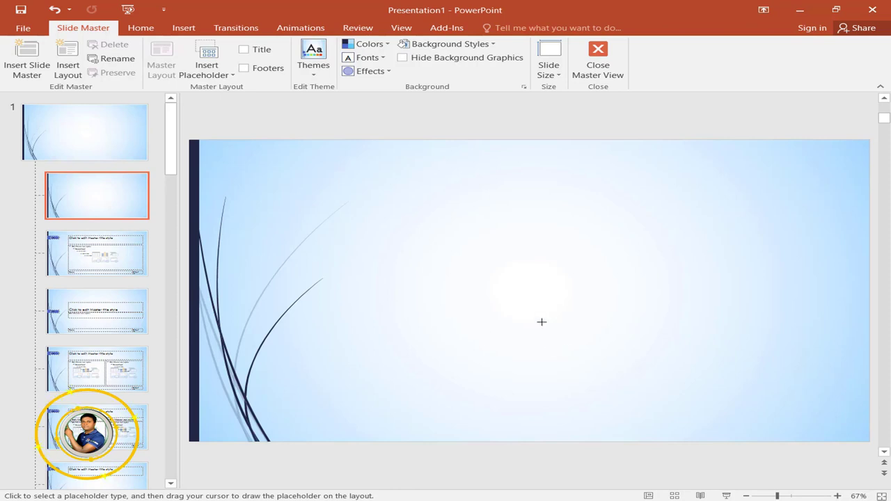
pyautogui.moveTo(339, 152)
pyautogui.mouseDown()
pyautogui.moveTo(547, 312)
pyautogui.moveTo(825, 370)
pyautogui.mouseUp()
pyautogui.moveTo(651, 151); pyautogui.dragTo(648, 202)
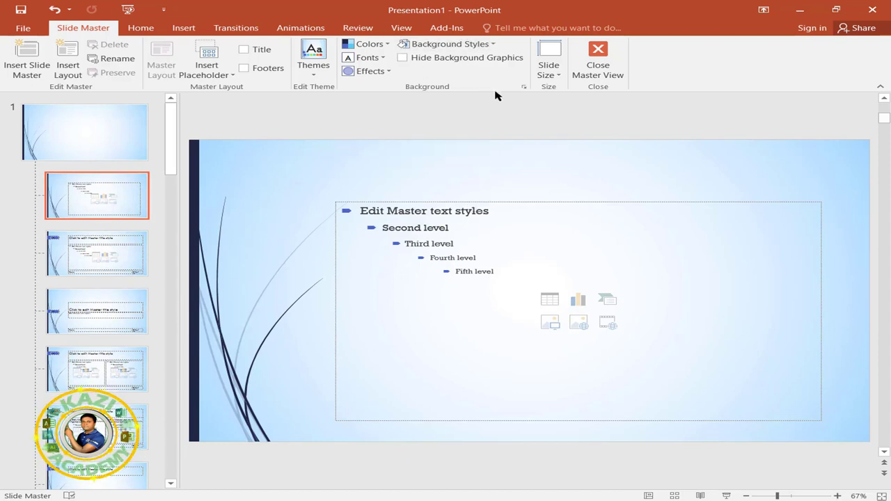
# Give the Title Slide layout the dark grey gradient background style, then show Title and Content
pyautogui.click(492, 45)
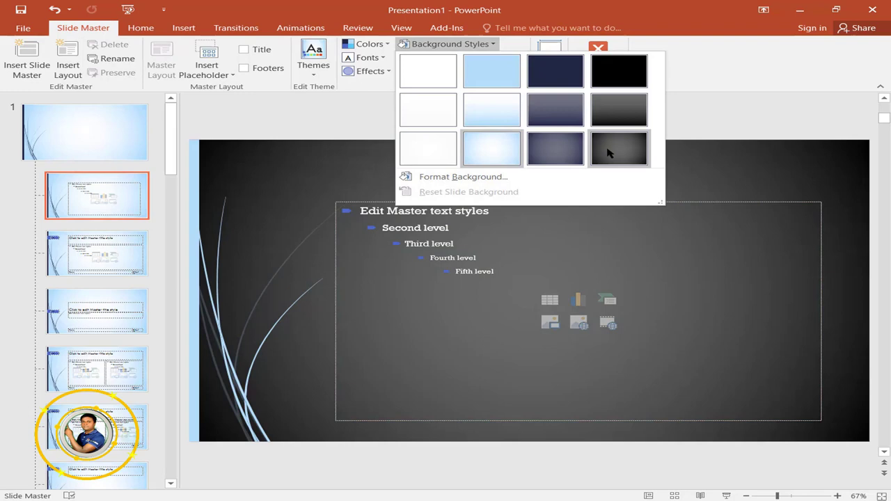
pyautogui.click(608, 153)
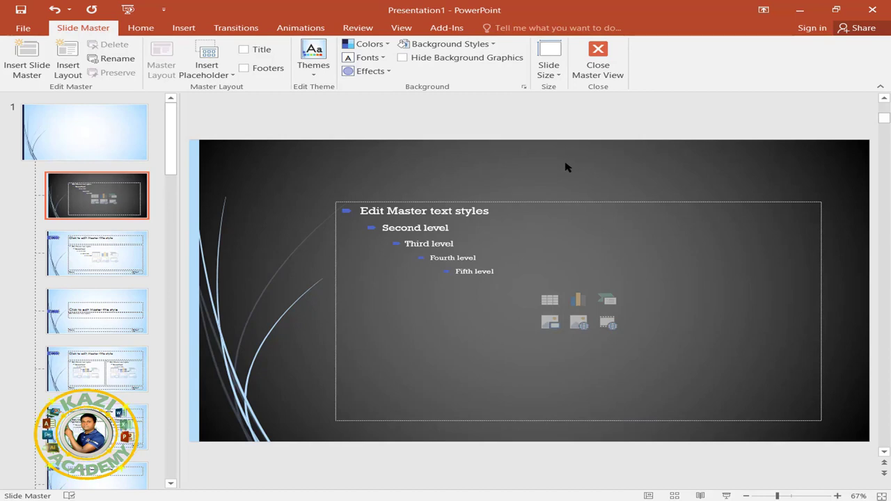
pyautogui.click(116, 260)
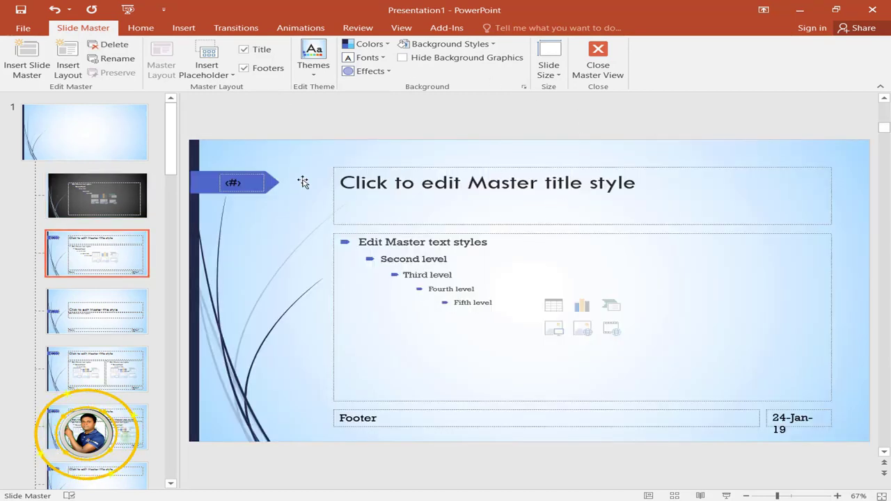
# In Format Background for the Title and Content layout, try Solid, Gradient and texture, then choose Pattern fill
pyautogui.rightClick(293, 151)
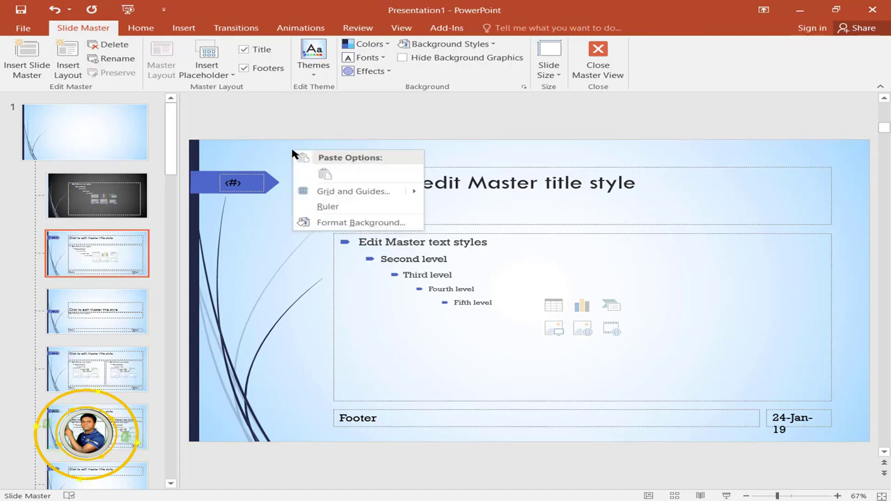
pyautogui.click(385, 226)
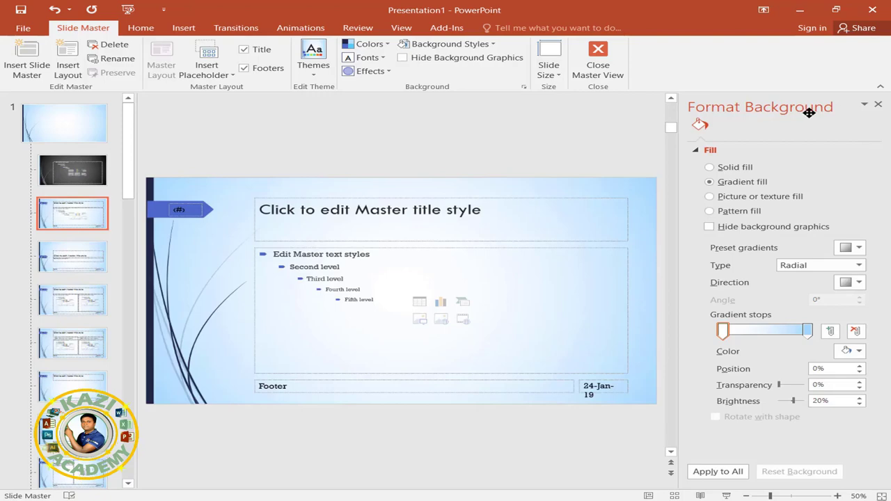
pyautogui.click(711, 169)
pyautogui.click(711, 183)
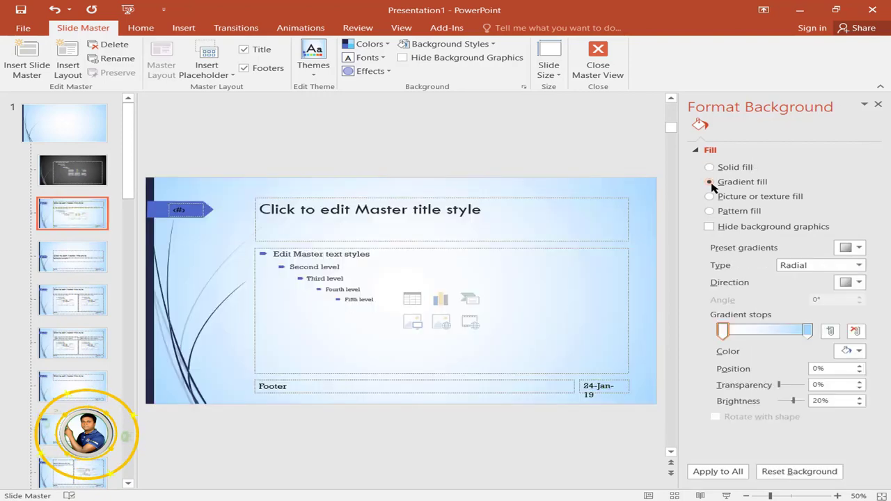
pyautogui.click(710, 197)
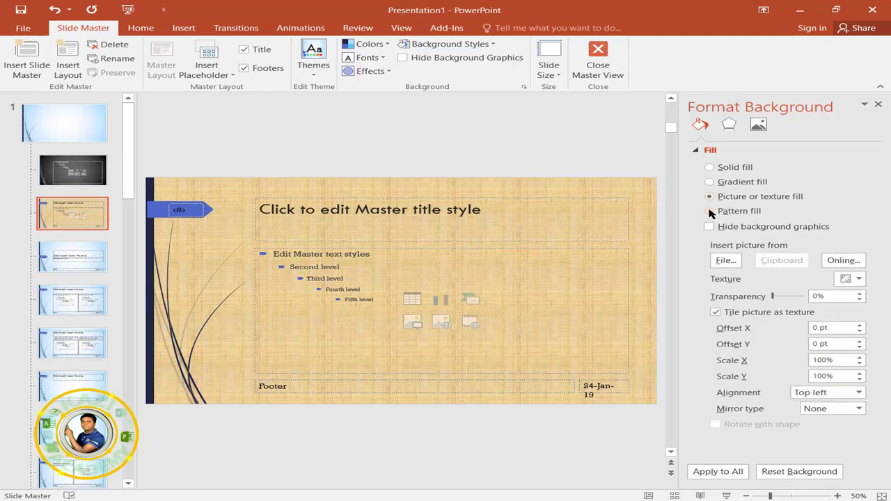
pyautogui.click(711, 212)
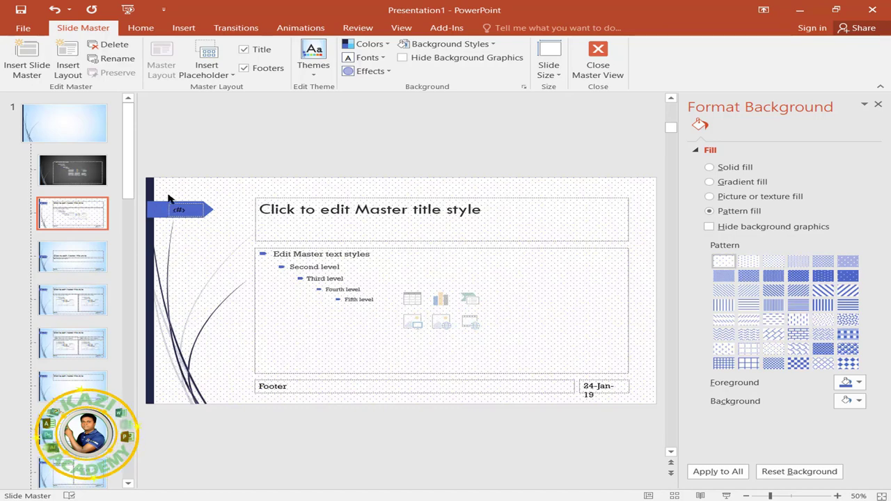
# Toggle Hide background graphics on and off, leaving the bar and curves visible
pyautogui.click(710, 227)
pyautogui.click(709, 227)
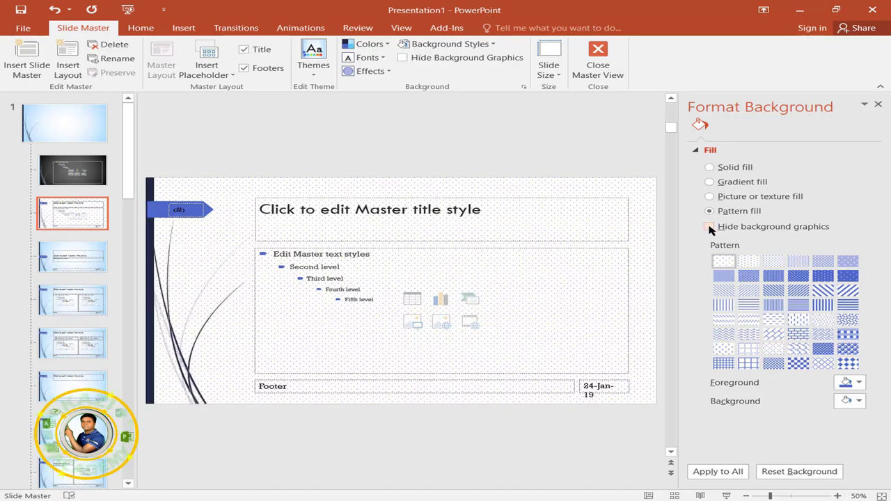
pyautogui.click(709, 227)
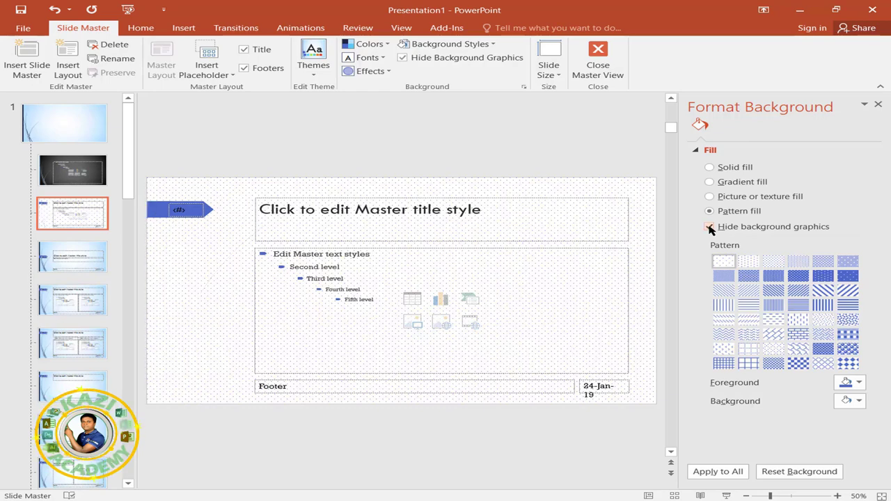
pyautogui.click(709, 227)
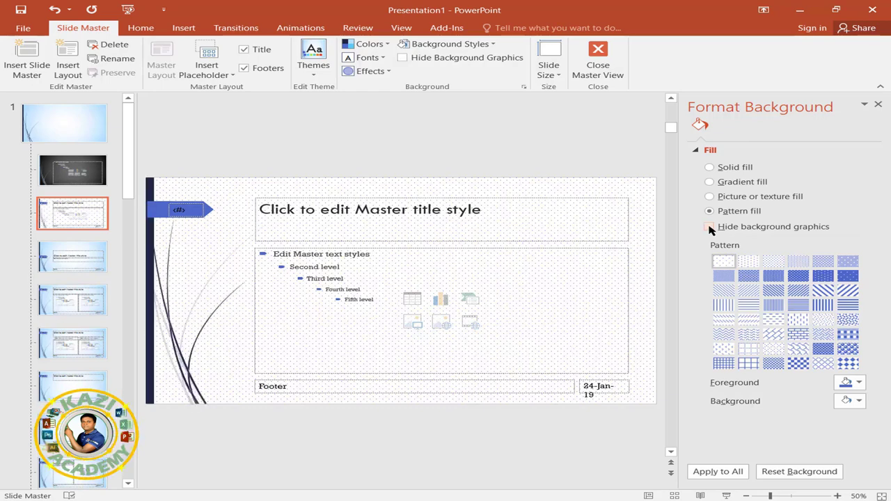
pyautogui.click(710, 227)
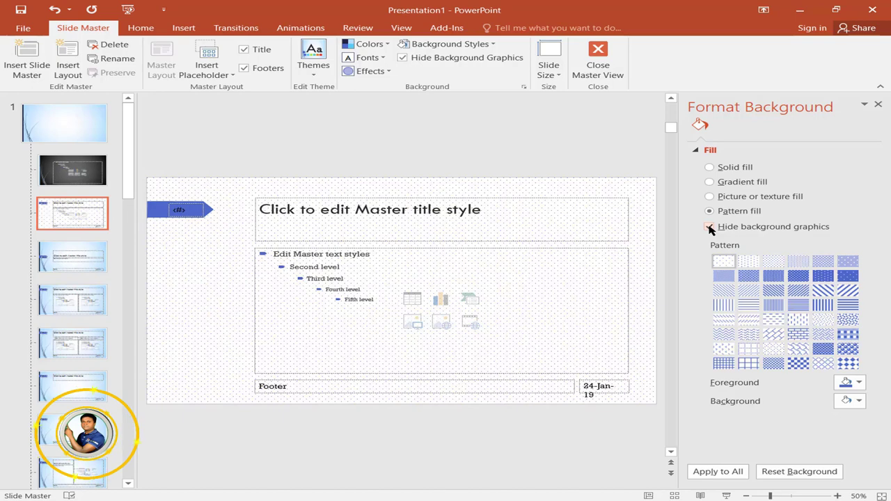
pyautogui.click(710, 227)
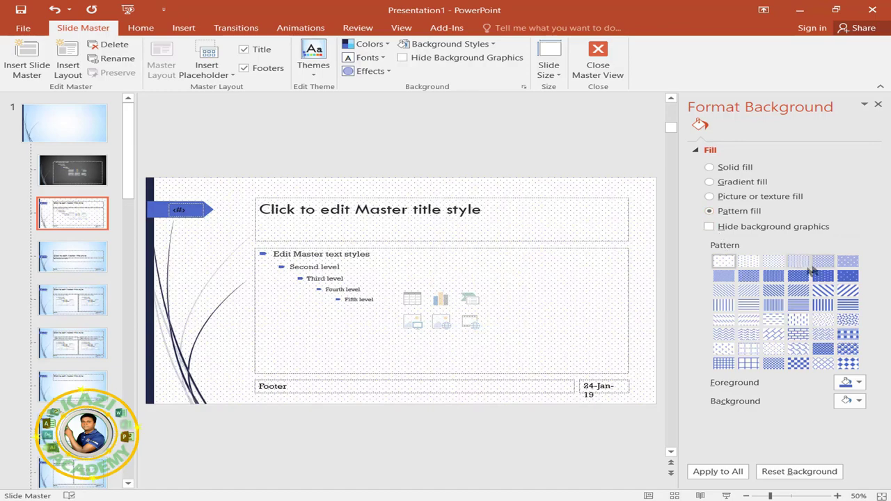
# Try several patterns, including Solid diamond and checker board, and settle on Large grid
pyautogui.click(850, 365)
pyautogui.click(799, 359)
pyautogui.click(798, 351)
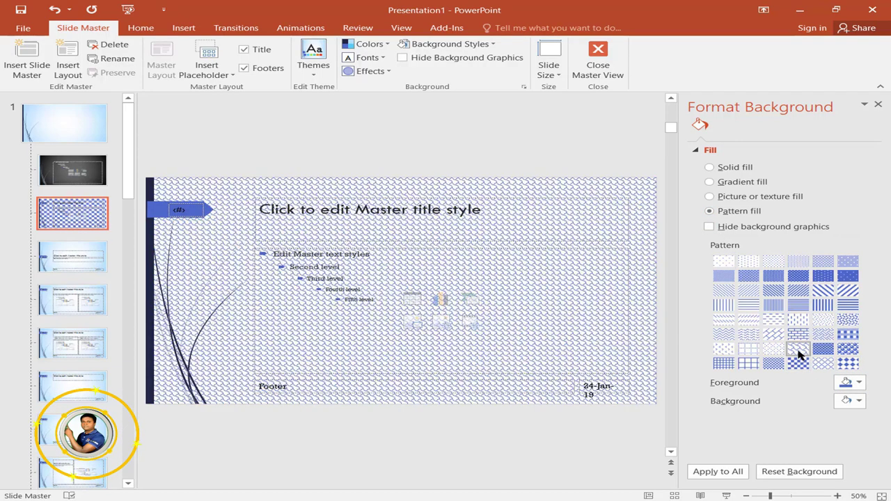
pyautogui.click(773, 337)
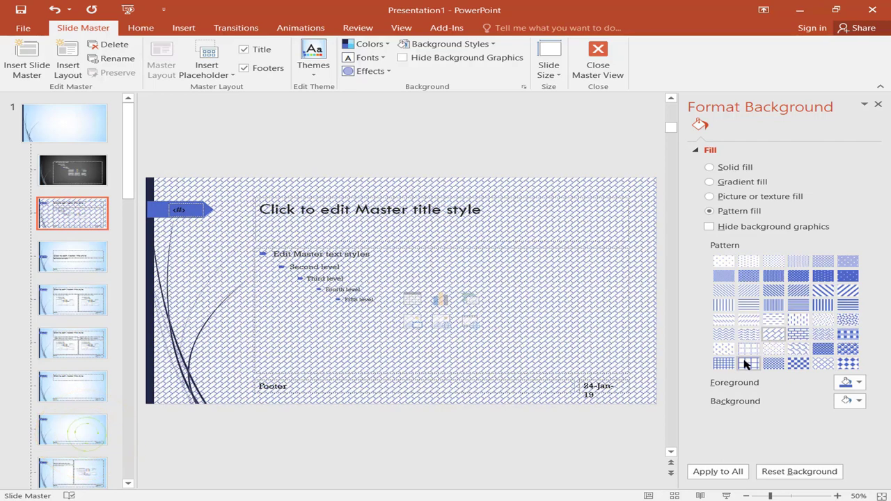
pyautogui.click(747, 364)
pyautogui.click(725, 351)
pyautogui.click(724, 321)
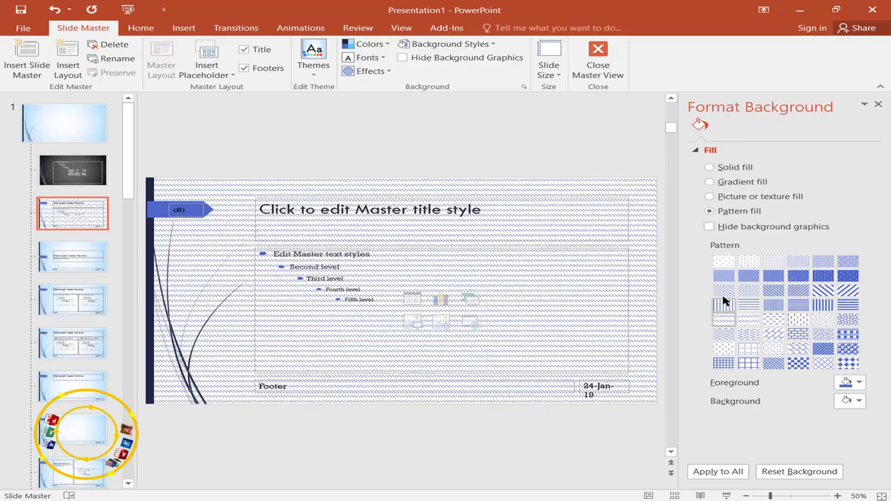
pyautogui.click(724, 291)
pyautogui.click(725, 278)
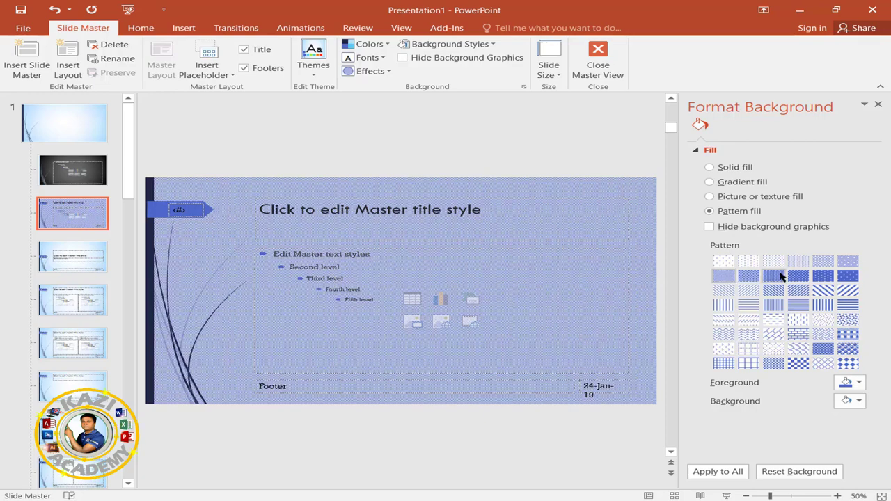
pyautogui.click(823, 262)
pyautogui.click(826, 309)
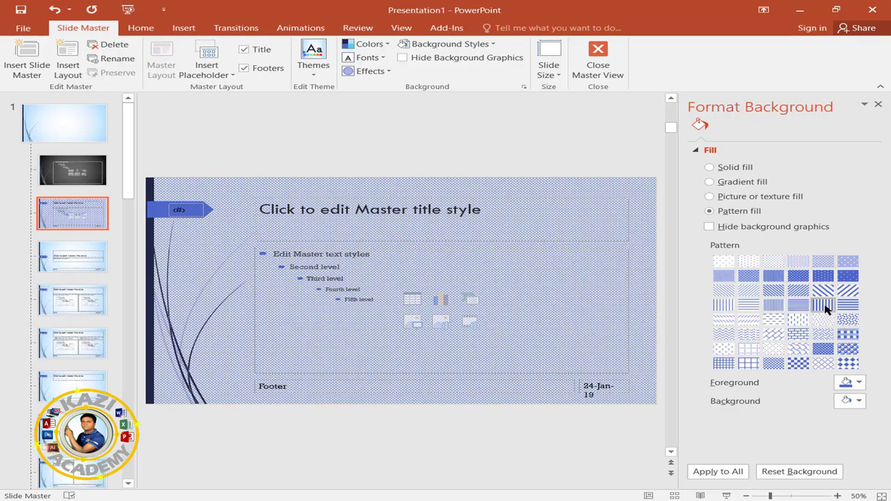
pyautogui.click(724, 364)
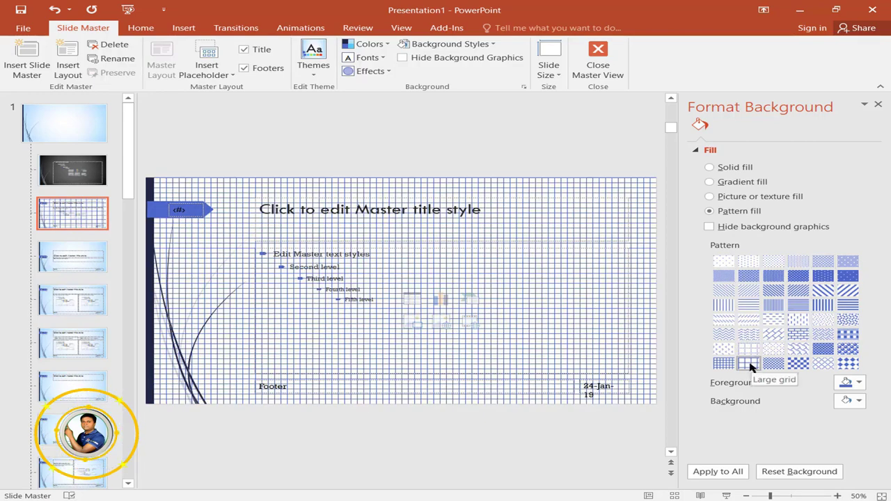
# Set the grid pattern's foreground colour to teal after briefly trying red
pyautogui.click(859, 383)
pyautogui.click(779, 345)
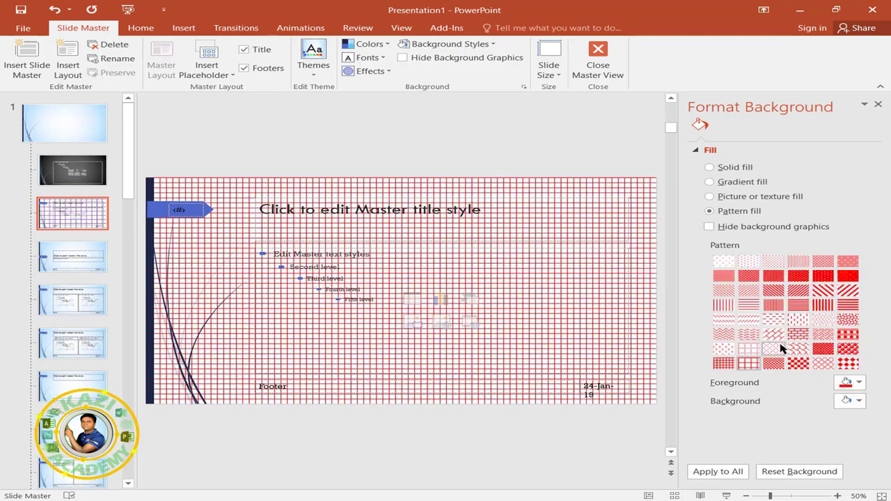
pyautogui.click(860, 384)
pyautogui.click(862, 327)
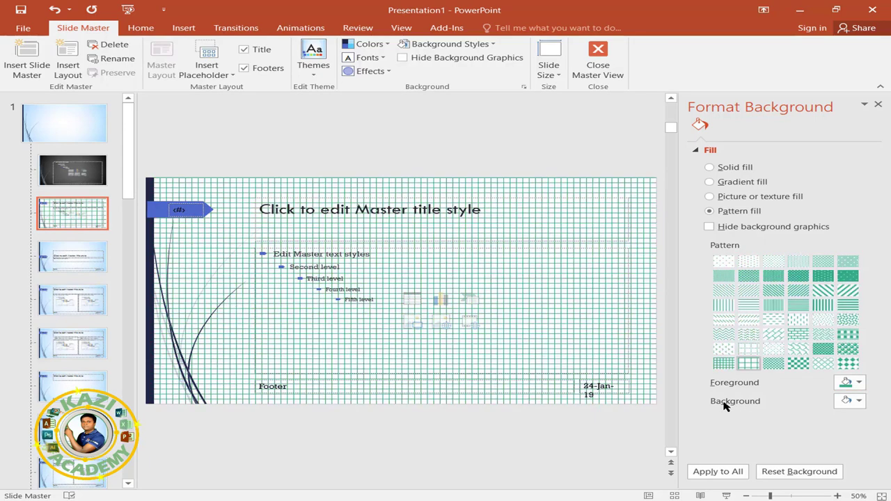
pyautogui.keyDown('ctrl'); pyautogui.scroll(10, 559, 324); pyautogui.keyUp('ctrl')
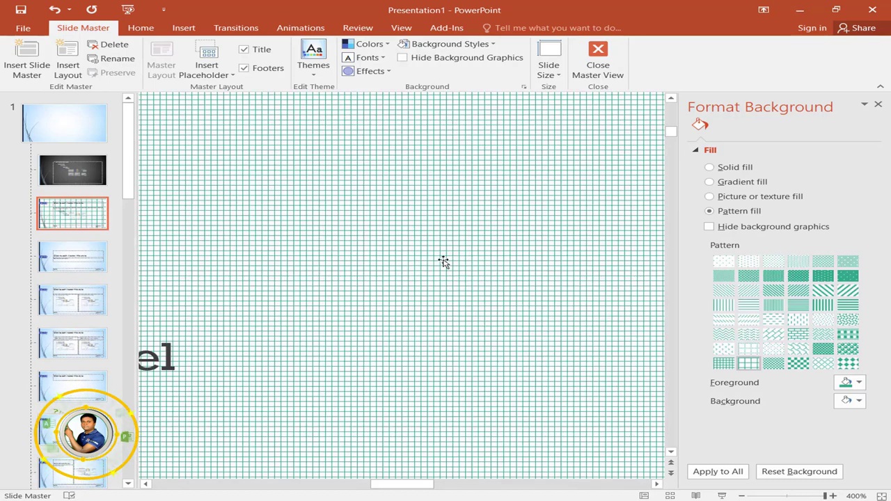
# Set the pattern's background colour to purple
pyautogui.click(861, 401)
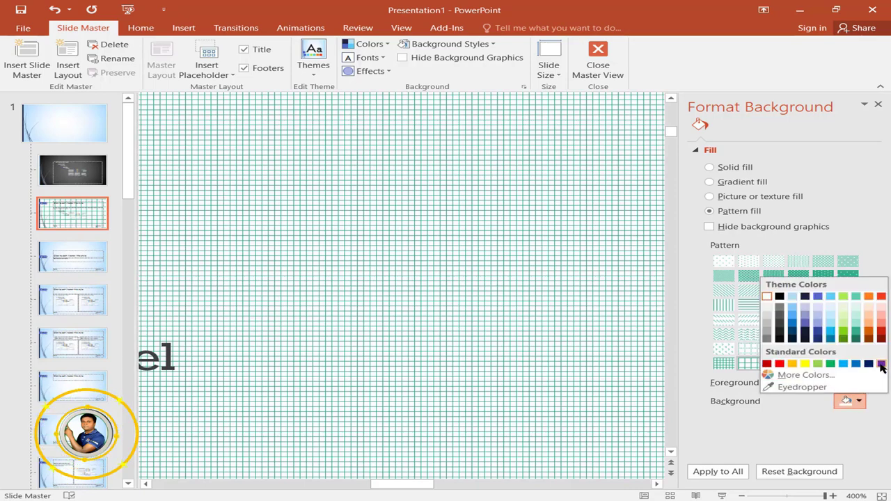
pyautogui.click(881, 364)
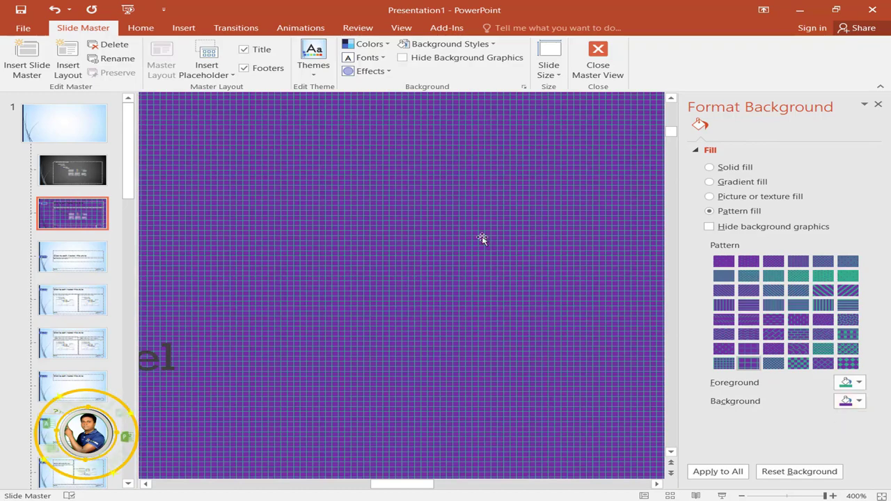
pyautogui.scroll(-5, 528, 300)
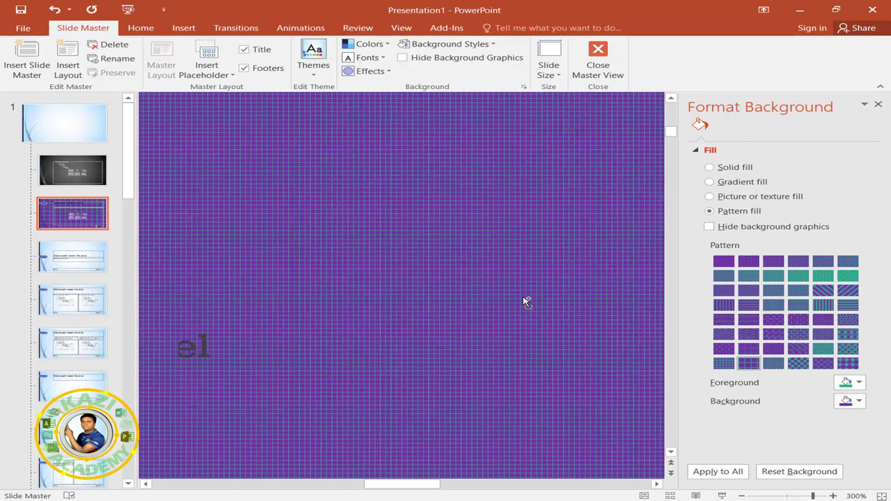
pyautogui.scroll(-2, 526, 302)
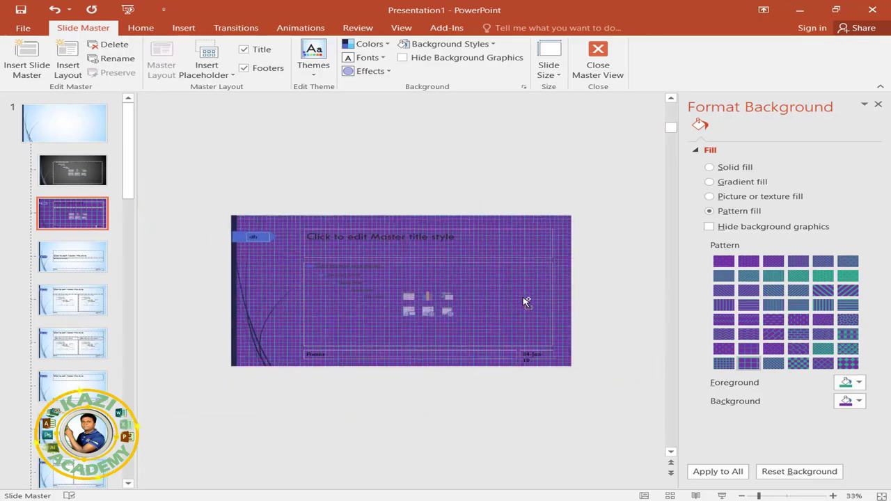
pyautogui.scroll(4, 526, 300)
pyautogui.scroll(-2, 526, 318)
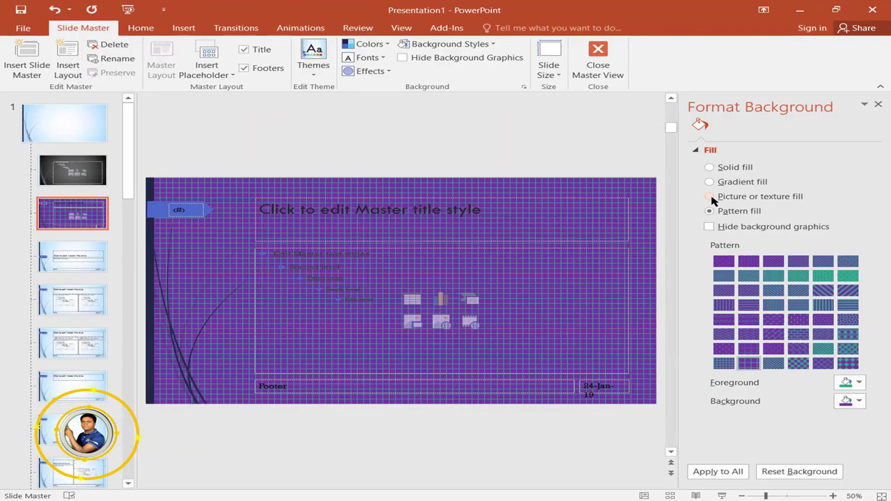
# Switch the layout background to the parchment texture fill, cancelling the picture-file browser
pyautogui.click(711, 197)
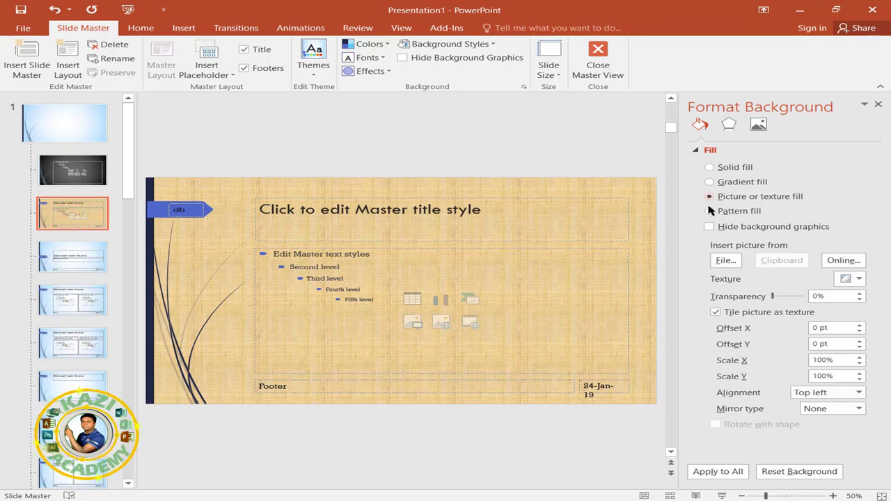
pyautogui.click(726, 260)
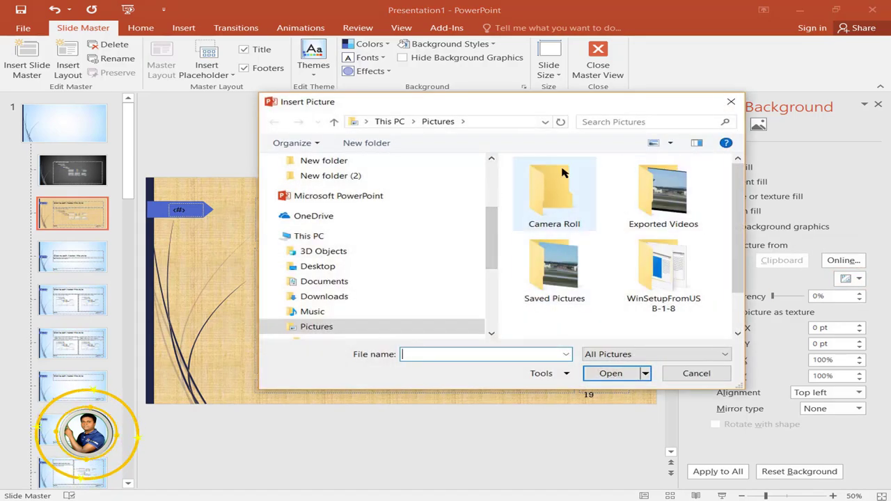
pyautogui.scroll(-1, 739, 285)
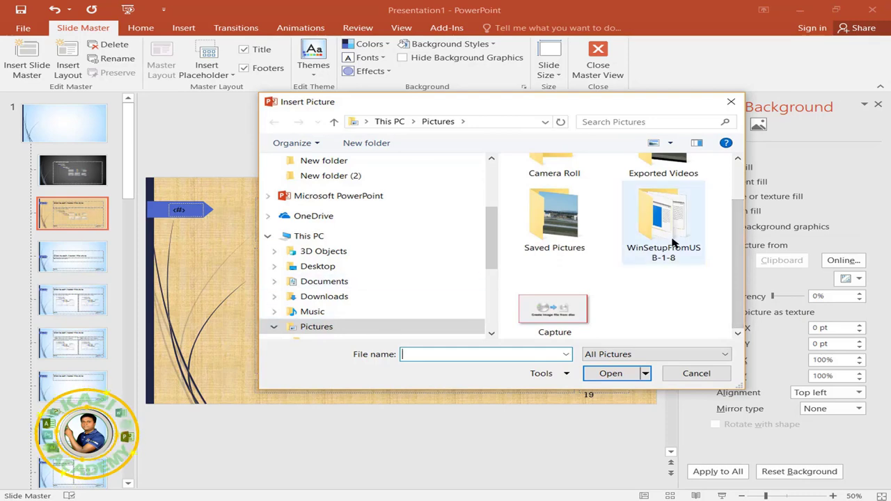
pyautogui.scroll(1, 744, 267)
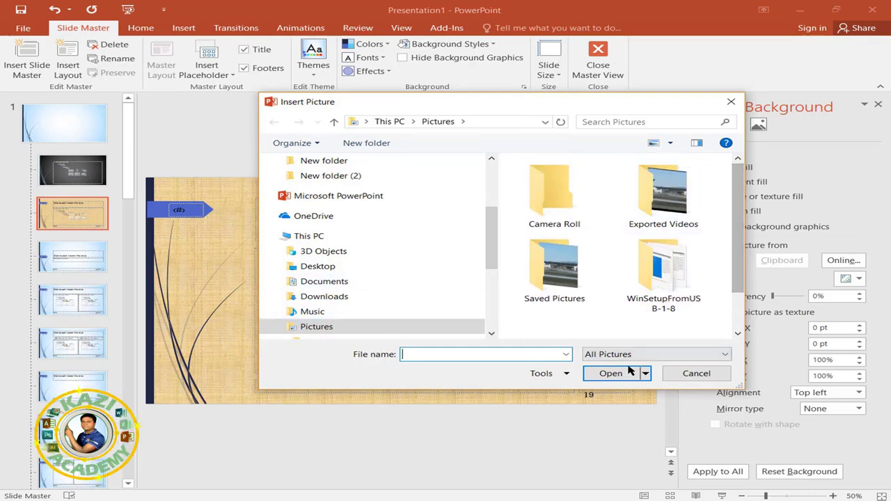
pyautogui.click(696, 374)
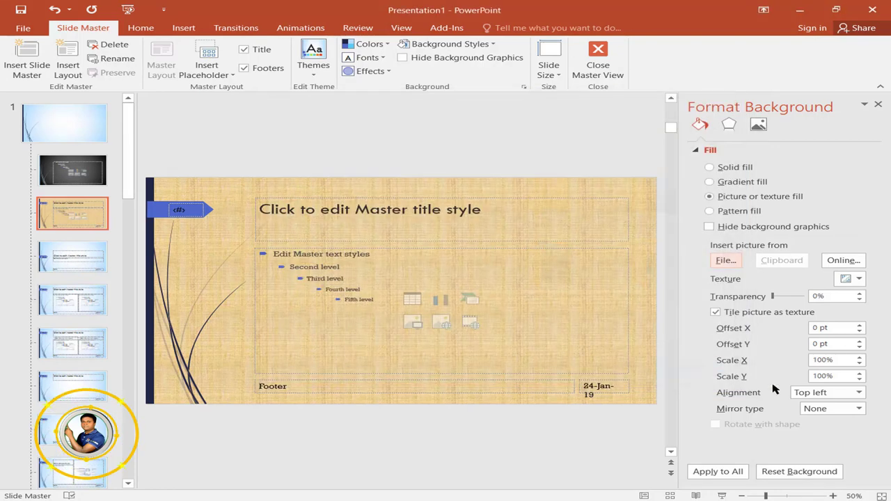
# Replace the parchment background texture with the fish fossil texture and try the Transparency slider
pyautogui.click(858, 280)
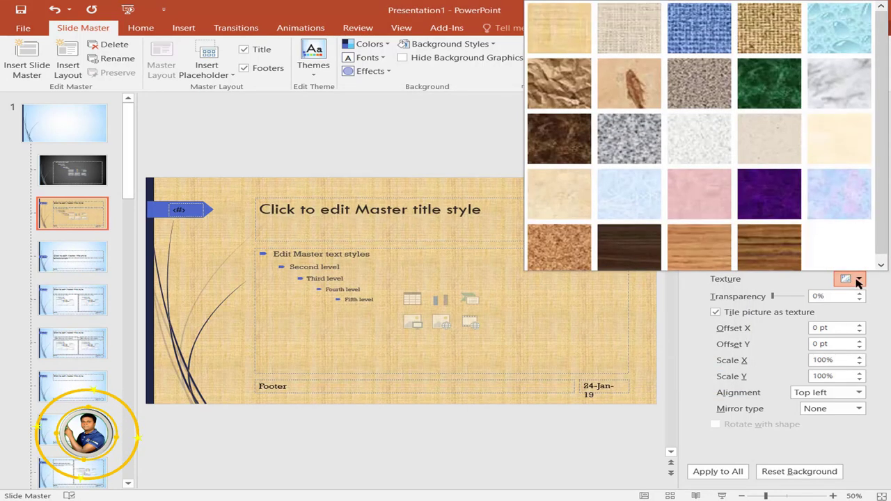
pyautogui.click(561, 201)
pyautogui.click(858, 280)
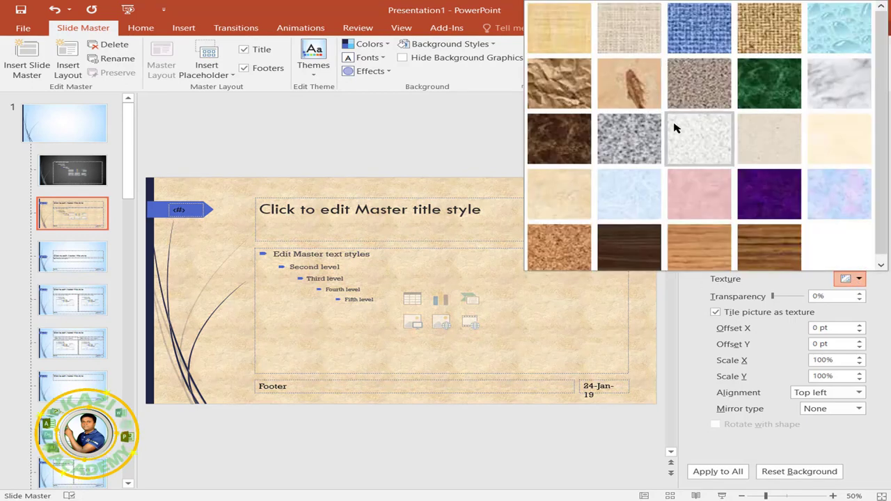
pyautogui.click(649, 85)
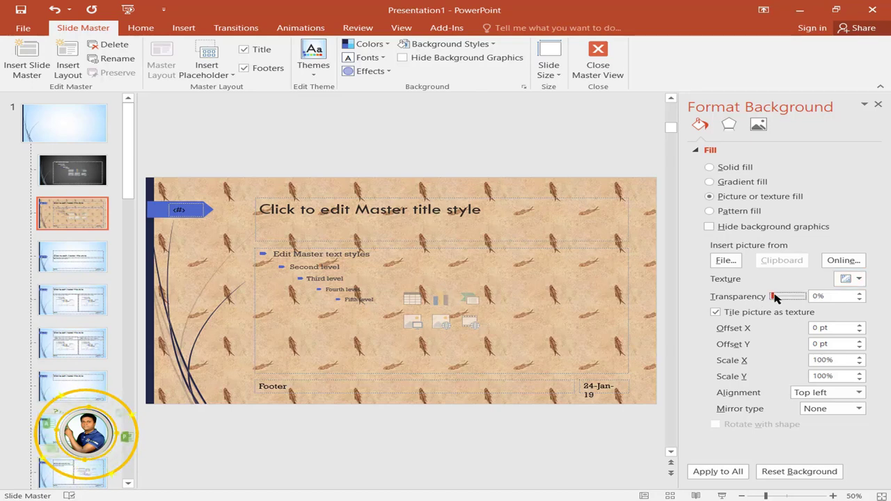
pyautogui.moveTo(775, 297)
pyautogui.mouseDown()
pyautogui.moveTo(808, 300)
pyautogui.moveTo(772, 297)
pyautogui.mouseUp()
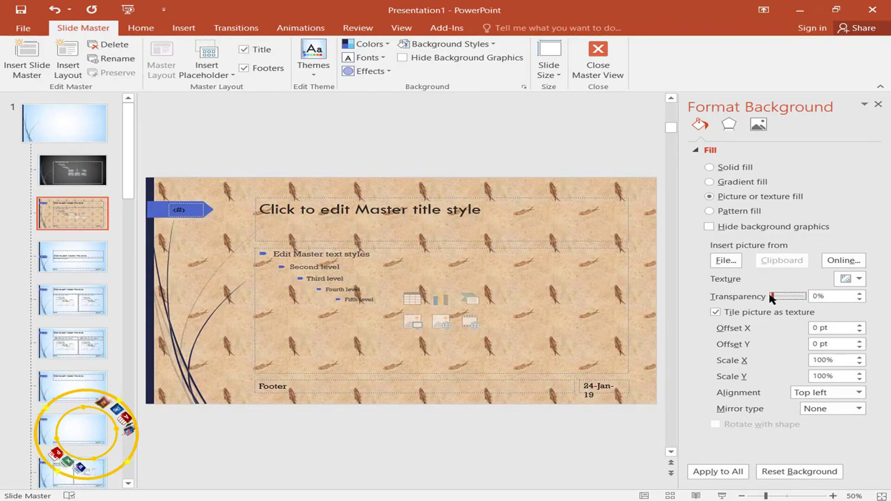
# Offset the texture tiles 48 pt horizontally and 22.5 pt vertically
pyautogui.click(861, 325)
pyautogui.click(861, 325)
pyautogui.click(861, 325)
pyautogui.click(861, 325)
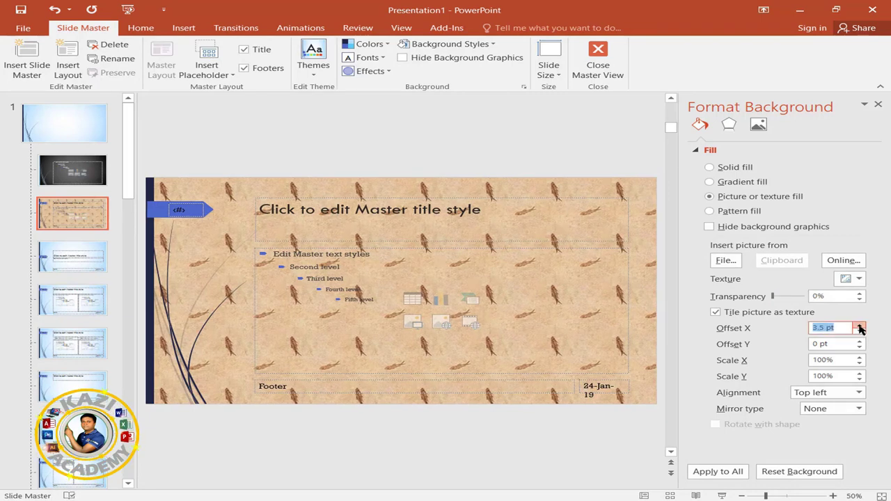
pyautogui.click(861, 324)
pyautogui.click(861, 325)
pyautogui.click(861, 325)
pyautogui.click(861, 325)
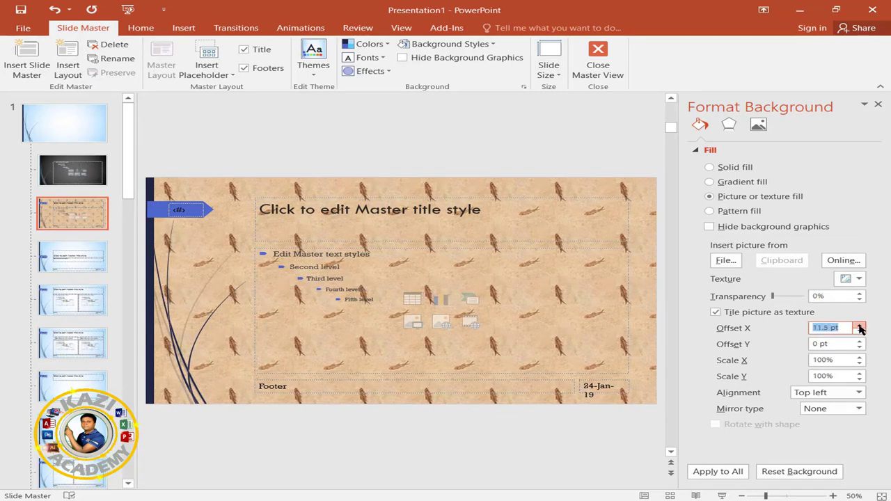
pyautogui.click(861, 325)
pyautogui.click(861, 325)
pyautogui.click(861, 324)
pyautogui.click(861, 325)
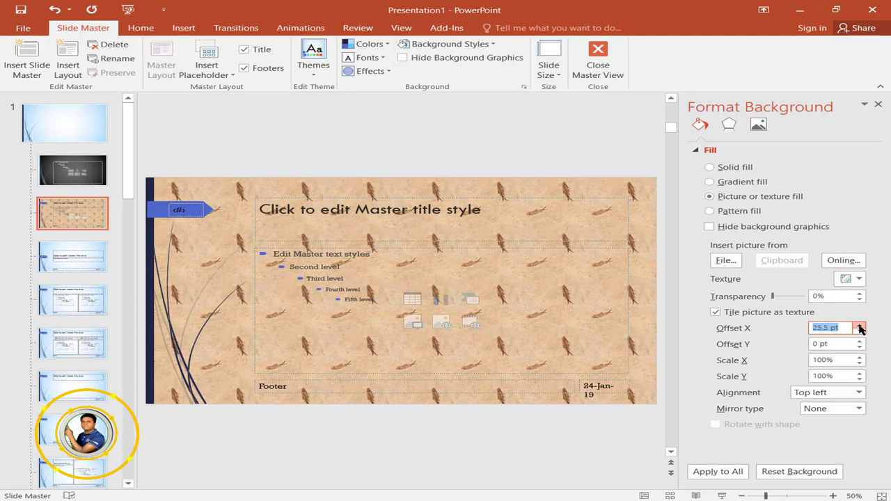
pyautogui.click(861, 325)
pyautogui.click(861, 325)
pyautogui.click(861, 324)
pyautogui.click(861, 324)
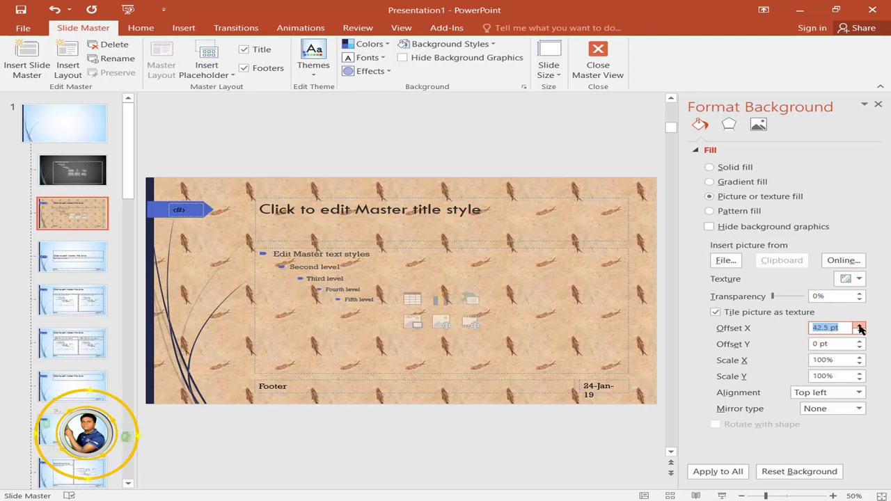
pyautogui.click(861, 340)
pyautogui.click(861, 340)
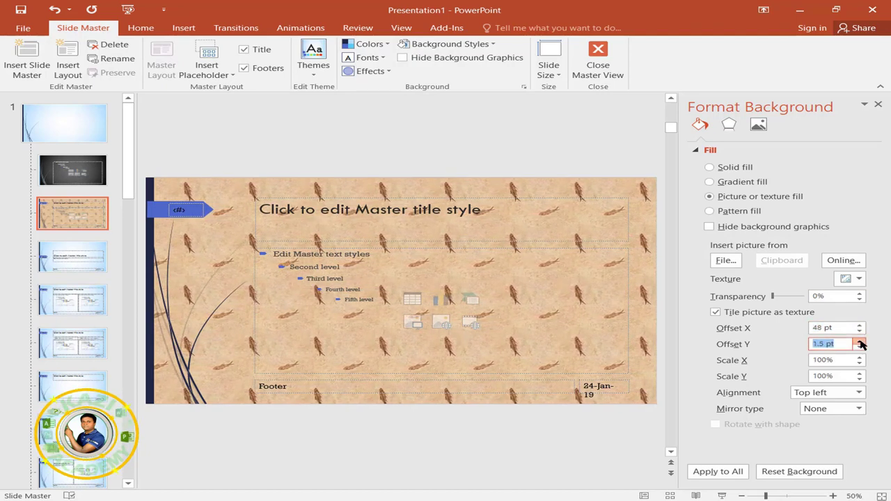
pyautogui.click(861, 341)
pyautogui.click(860, 341)
pyautogui.click(861, 340)
pyautogui.click(861, 340)
pyautogui.click(861, 341)
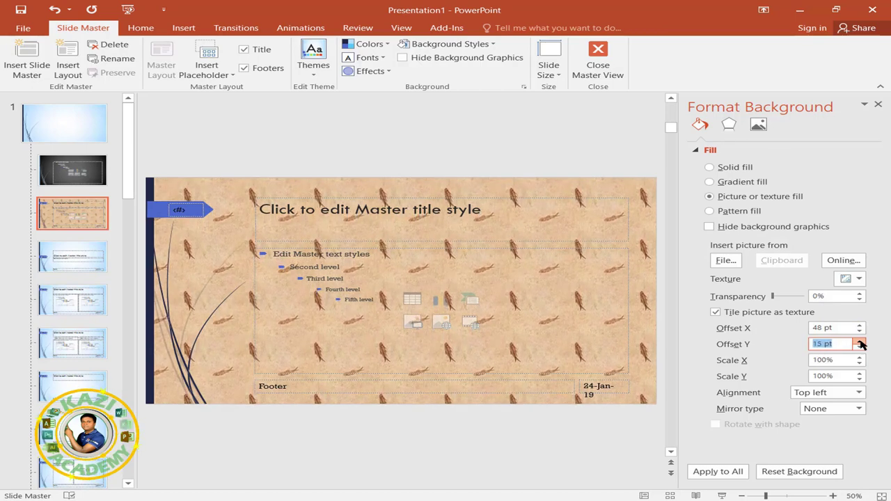
pyautogui.click(861, 341)
pyautogui.click(861, 340)
pyautogui.click(861, 356)
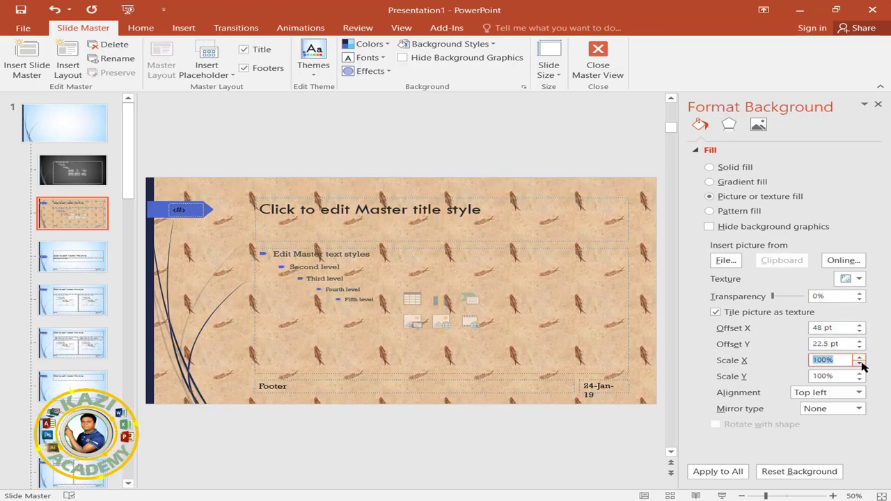
# Shrink the horizontal tile scale to 49%, then restore it to 100%
pyautogui.click(861, 364)
pyautogui.click(862, 364)
pyautogui.click(862, 364)
pyautogui.click(862, 364)
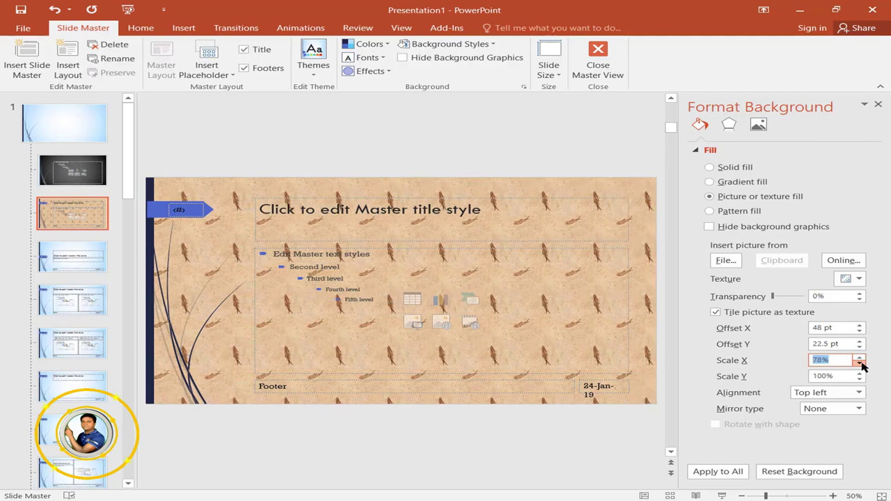
pyautogui.click(861, 364)
pyautogui.click(861, 364)
pyautogui.click(861, 364)
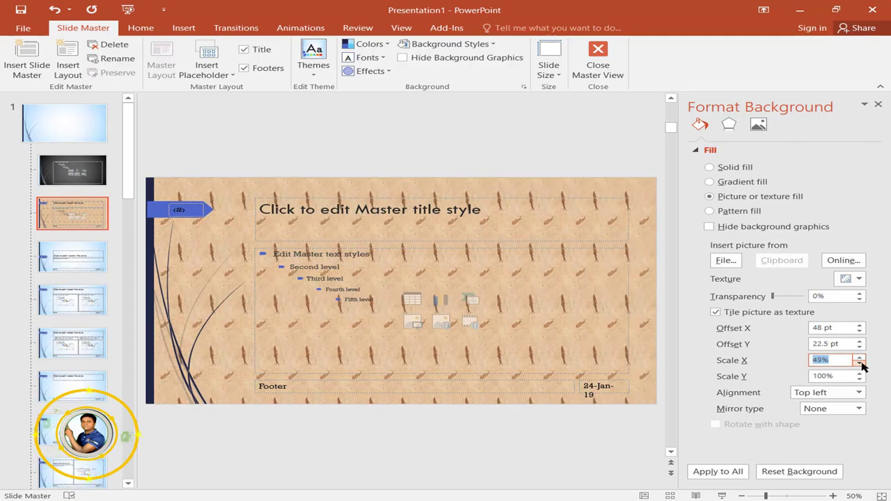
pyautogui.click(862, 356)
pyautogui.click(862, 357)
pyautogui.click(862, 356)
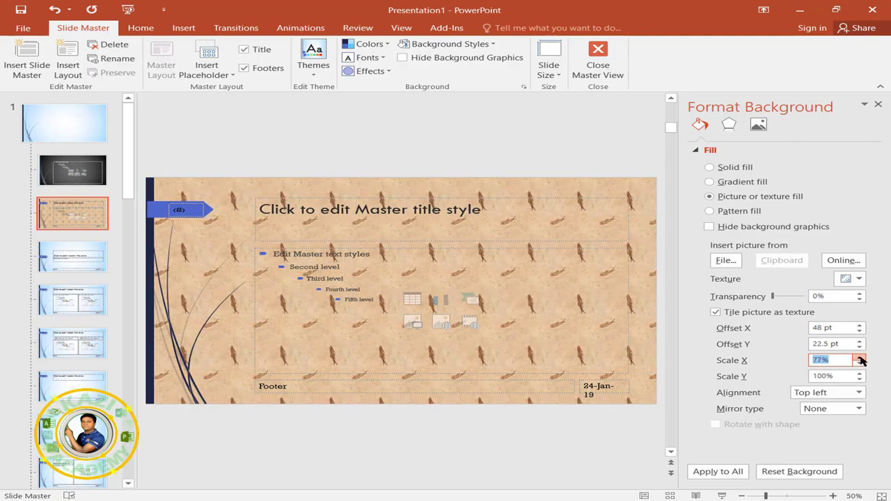
pyautogui.click(861, 357)
pyautogui.click(861, 356)
pyautogui.click(862, 357)
pyautogui.click(861, 357)
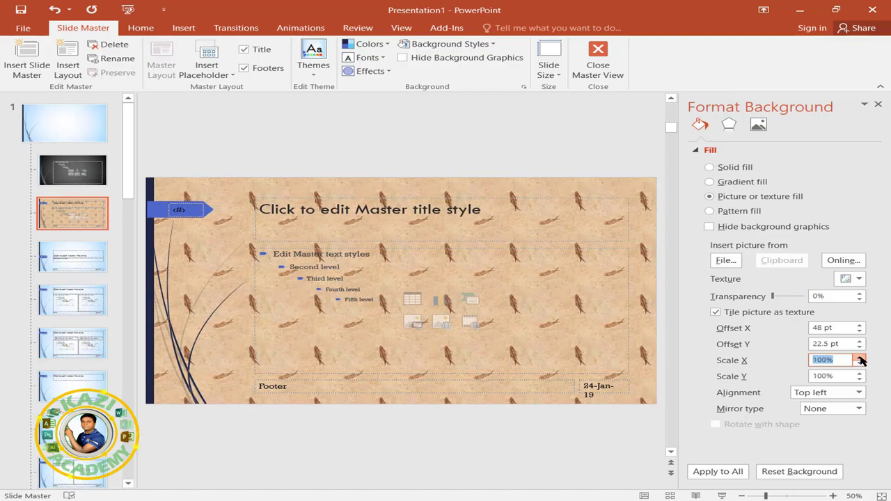
pyautogui.press('Tab')
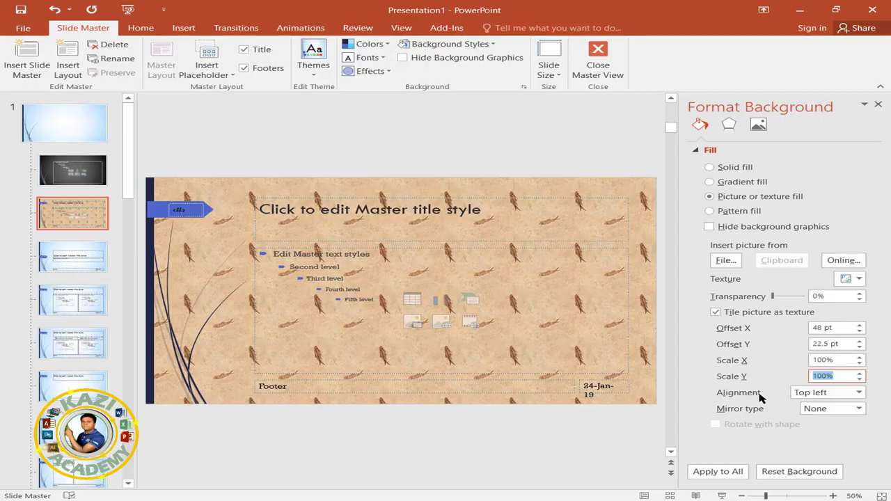
# Try Top, Top Right, Bottom Left and Bottom Right tile alignments, settling on Right
pyautogui.click(860, 393)
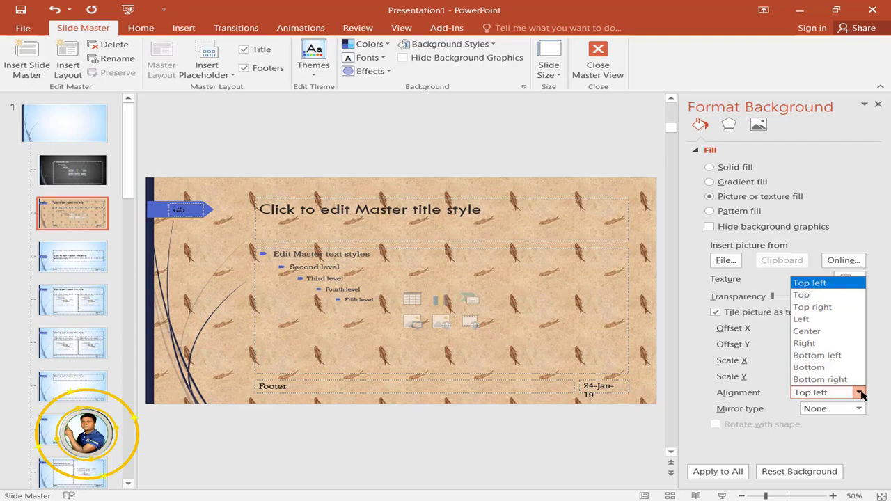
pyautogui.click(806, 295)
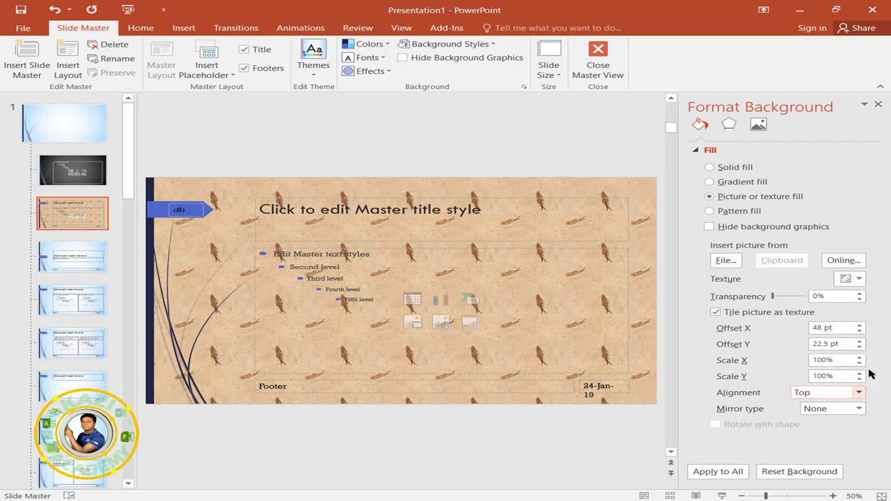
pyautogui.click(860, 392)
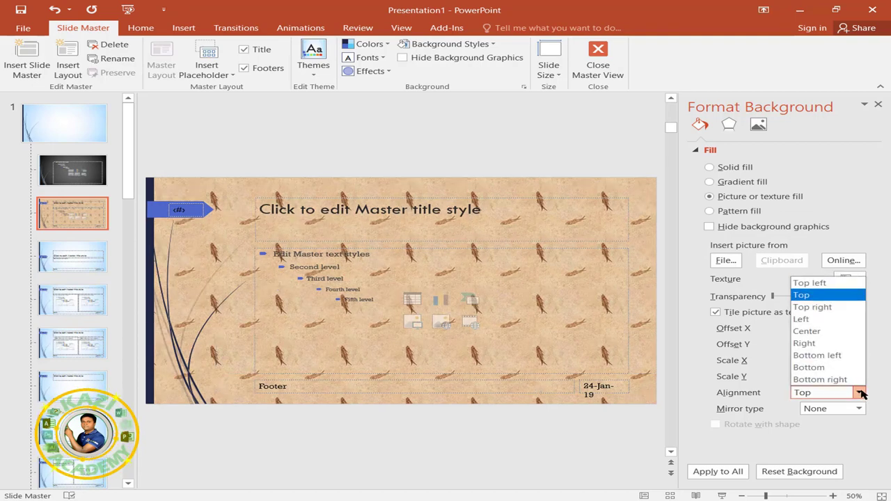
pyautogui.click(810, 308)
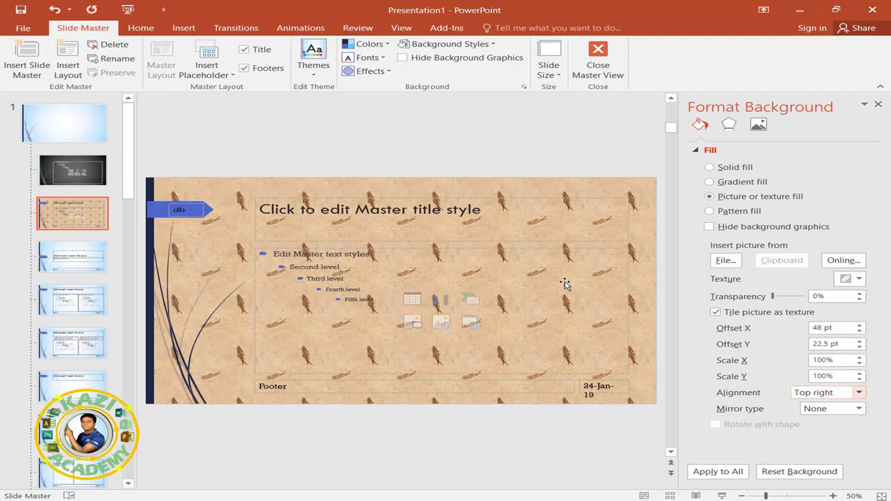
pyautogui.click(859, 393)
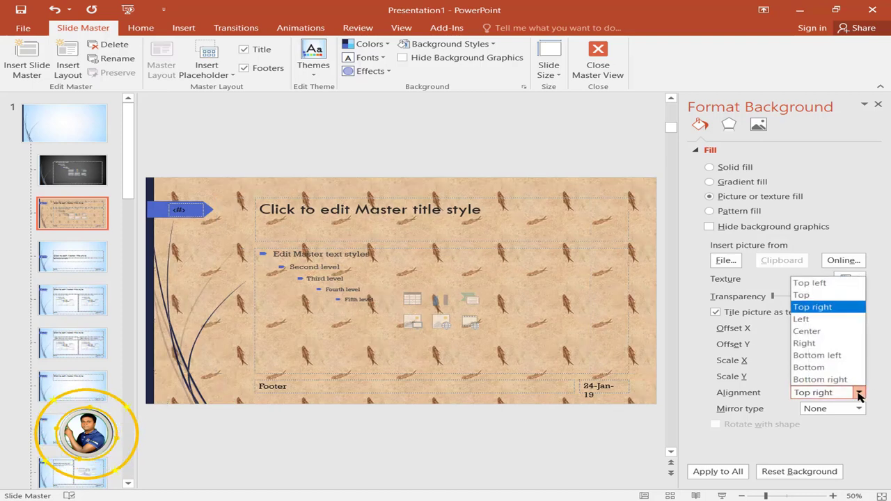
pyautogui.click(832, 358)
pyautogui.click(860, 393)
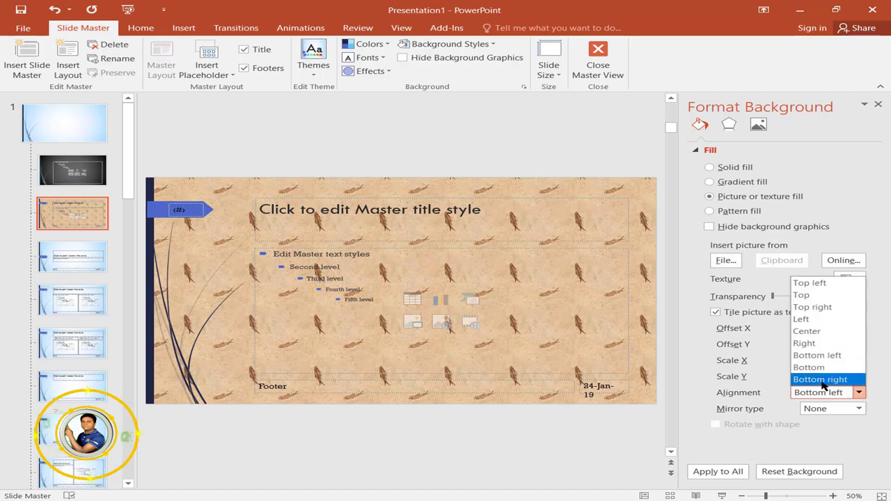
pyautogui.click(843, 379)
pyautogui.click(860, 393)
pyautogui.click(811, 344)
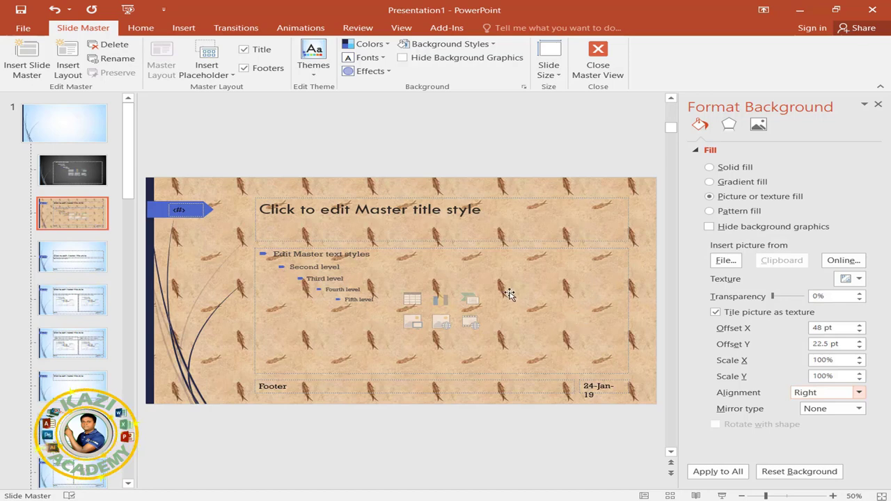
# Switch to a gradient fill and add a yellow stop at 53%, about 66% transparent
pyautogui.click(710, 183)
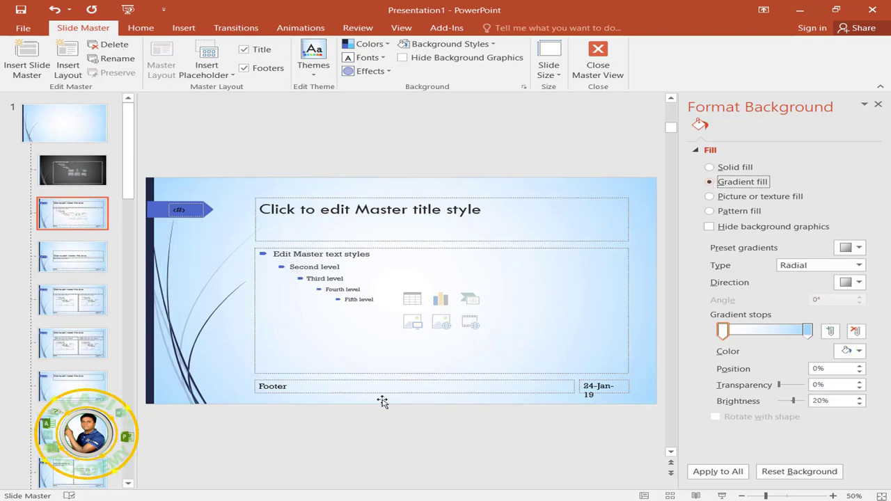
pyautogui.click(768, 332)
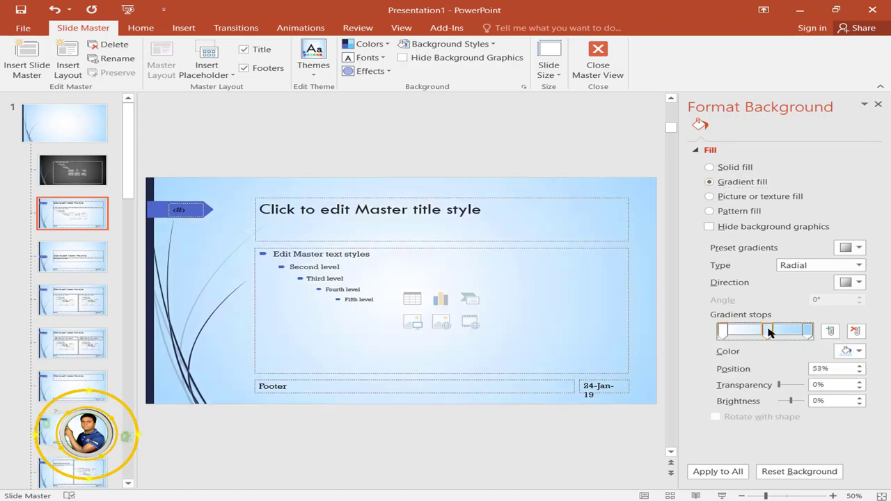
pyautogui.click(856, 351)
pyautogui.click(806, 447)
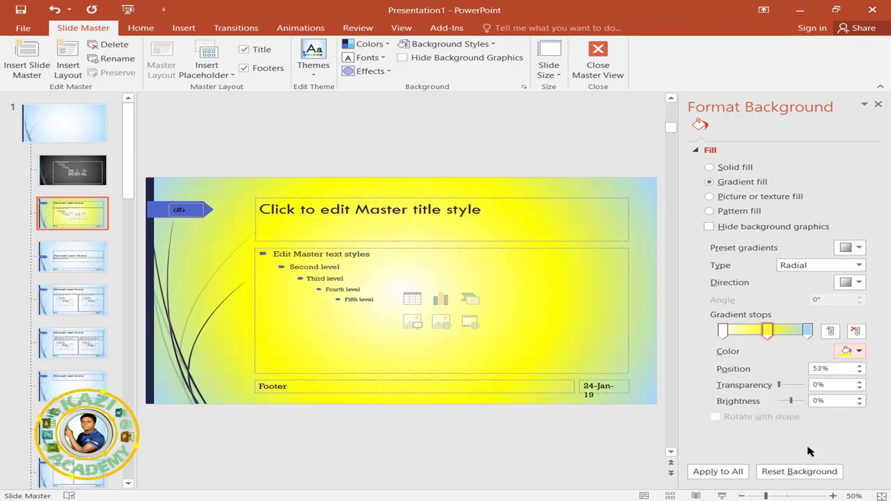
pyautogui.click(768, 334)
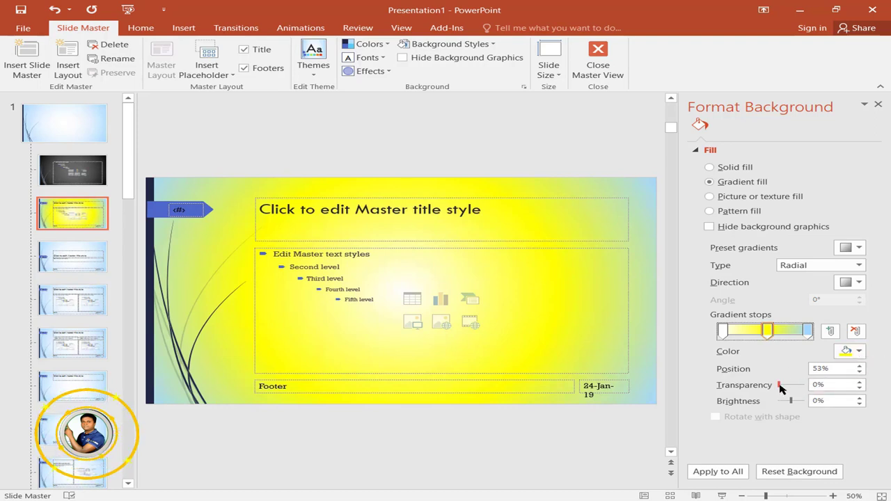
pyautogui.moveTo(781, 388)
pyautogui.mouseDown()
pyautogui.moveTo(798, 390)
pyautogui.moveTo(766, 390)
pyautogui.moveTo(803, 391)
pyautogui.moveTo(775, 390)
pyautogui.mouseUp()
# Change the 53% stop to a slightly lighter custom yellow via More Colors
pyautogui.click(859, 352)
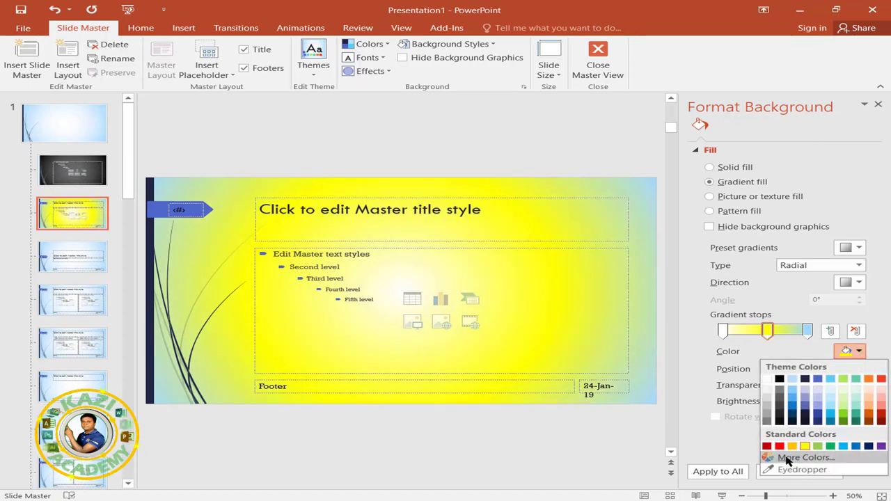
pyautogui.click(815, 461)
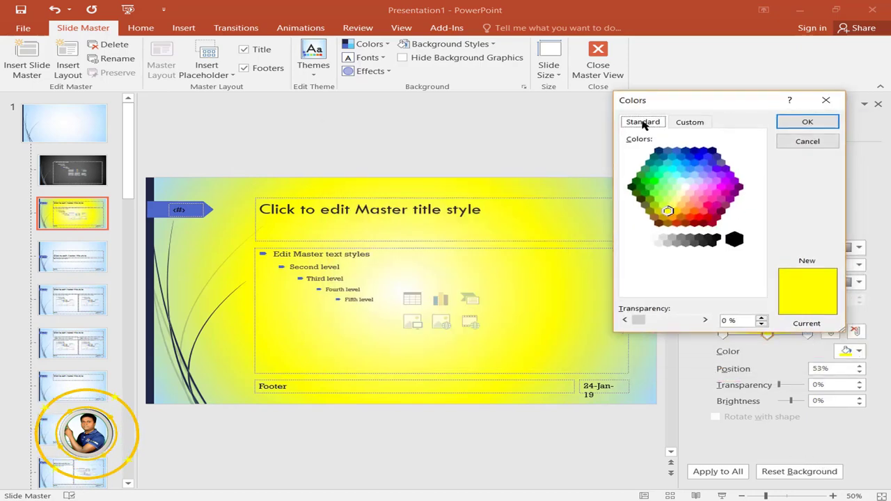
pyautogui.click(688, 122)
pyautogui.moveTo(759, 202); pyautogui.dragTo(758, 171)
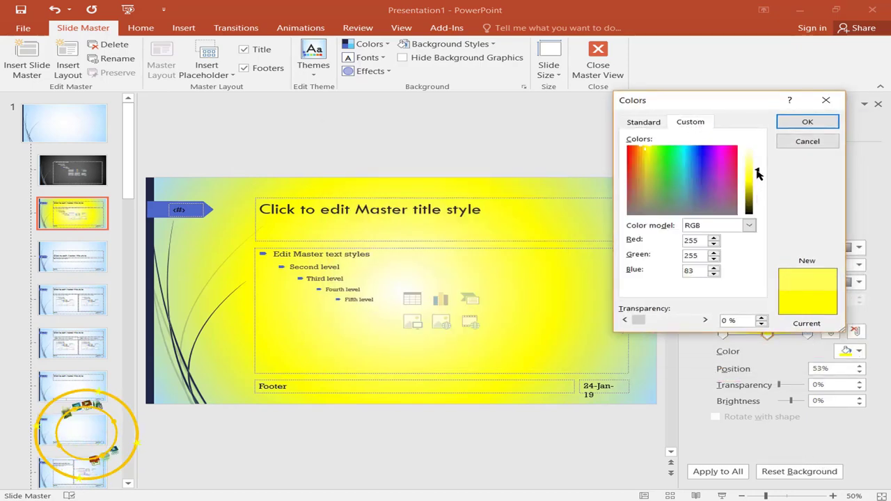
pyautogui.click(812, 122)
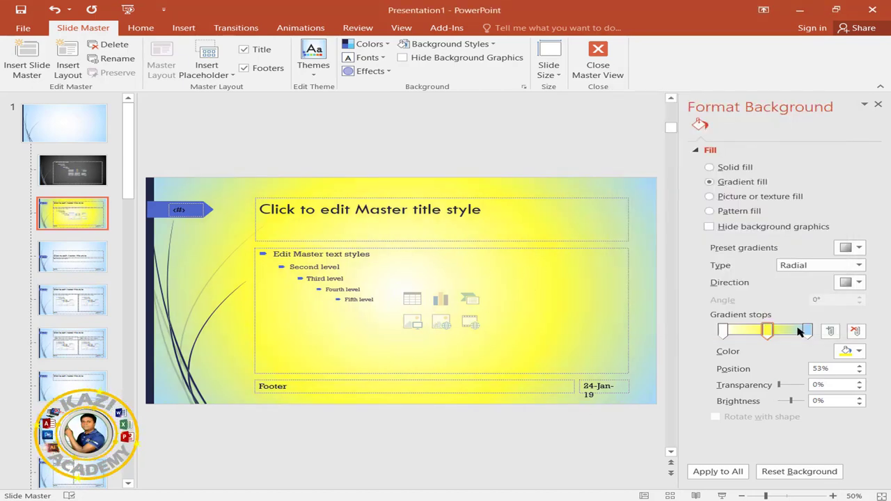
# Try linear and radial gradient types and several radial directions
pyautogui.click(860, 267)
pyautogui.click(858, 276)
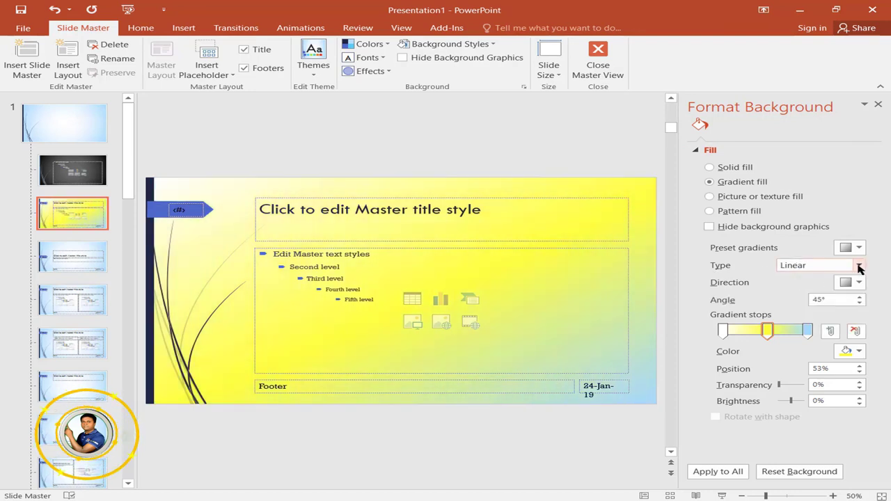
pyautogui.click(861, 269)
pyautogui.click(792, 296)
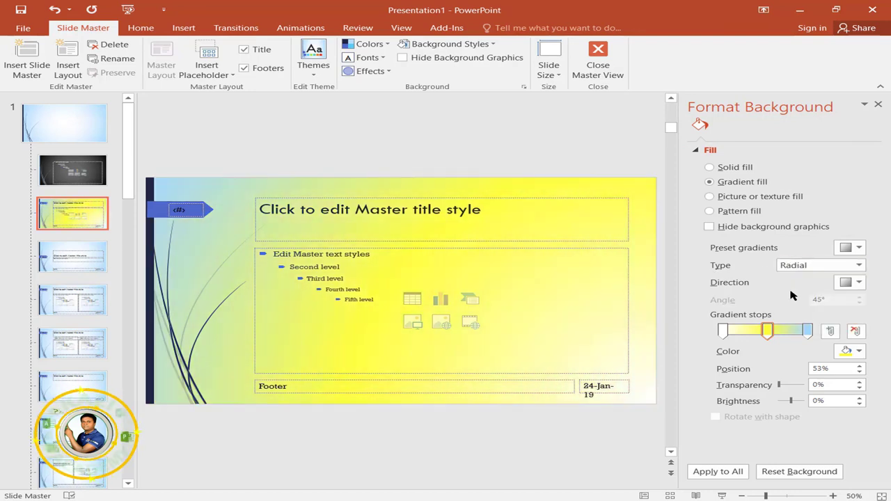
pyautogui.click(859, 282)
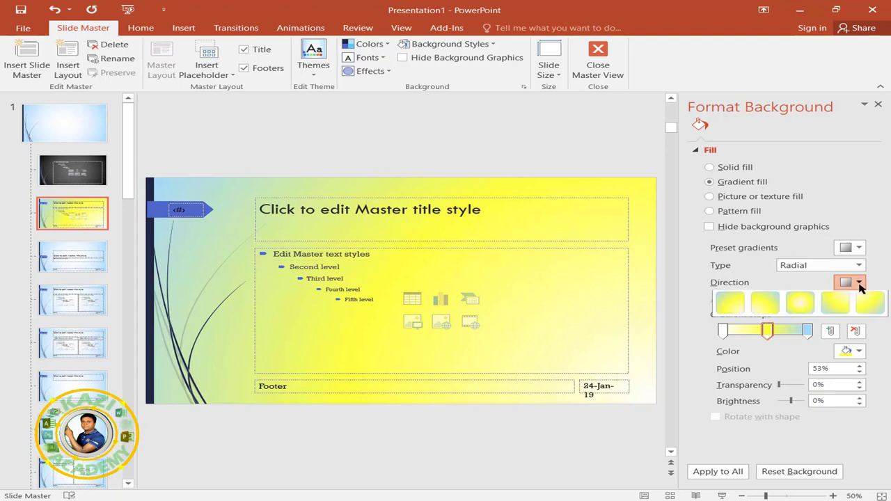
pyautogui.click(801, 303)
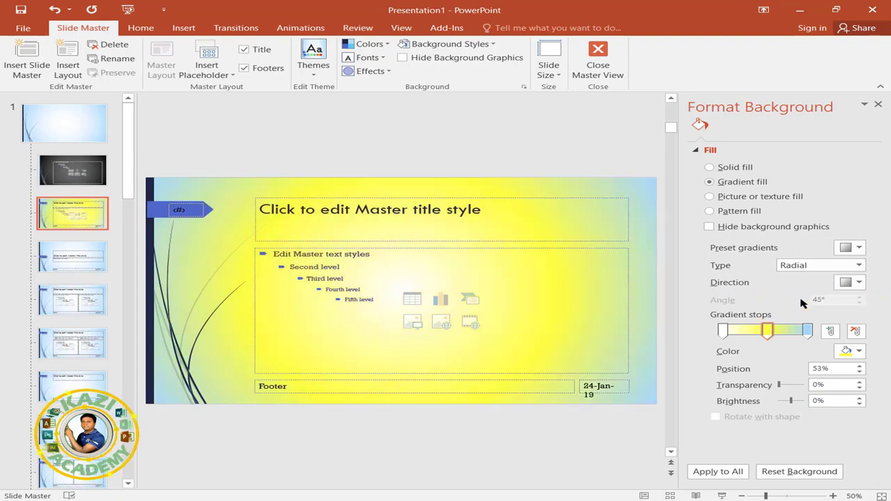
pyautogui.click(851, 282)
pyautogui.click(733, 306)
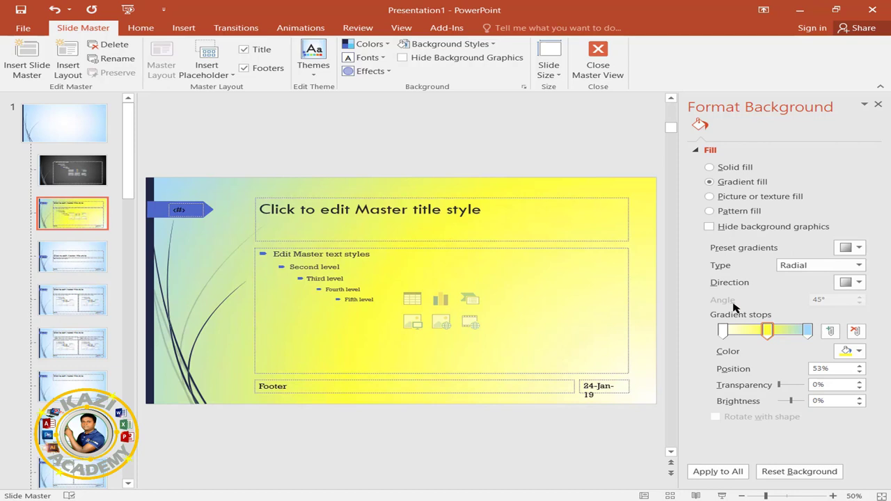
pyautogui.click(854, 282)
pyautogui.click(797, 303)
pyautogui.click(864, 283)
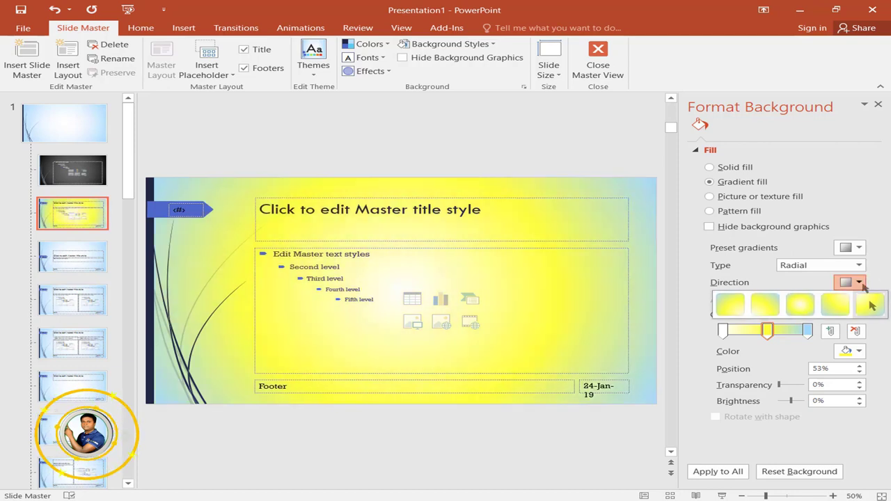
pyautogui.click(870, 306)
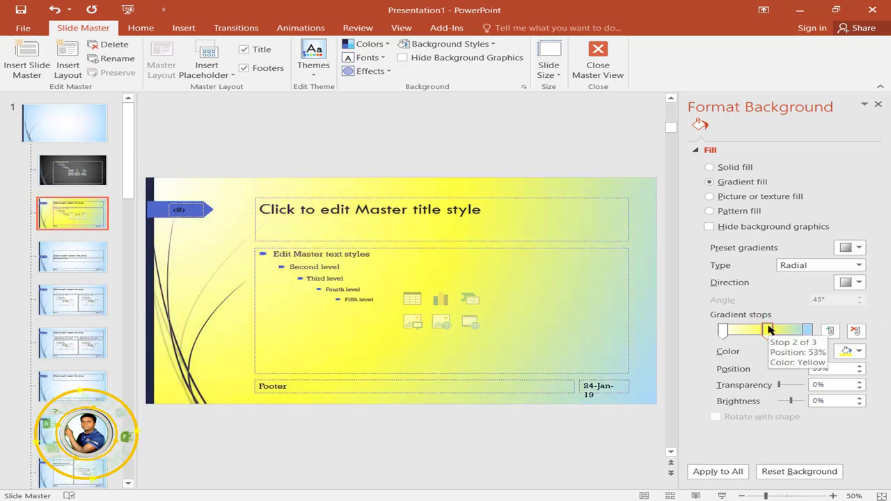
# Move the gradient stops, set a linear 45° direction, then apply a light-blue preset gradient
pyautogui.moveTo(769, 330); pyautogui.dragTo(738, 333)
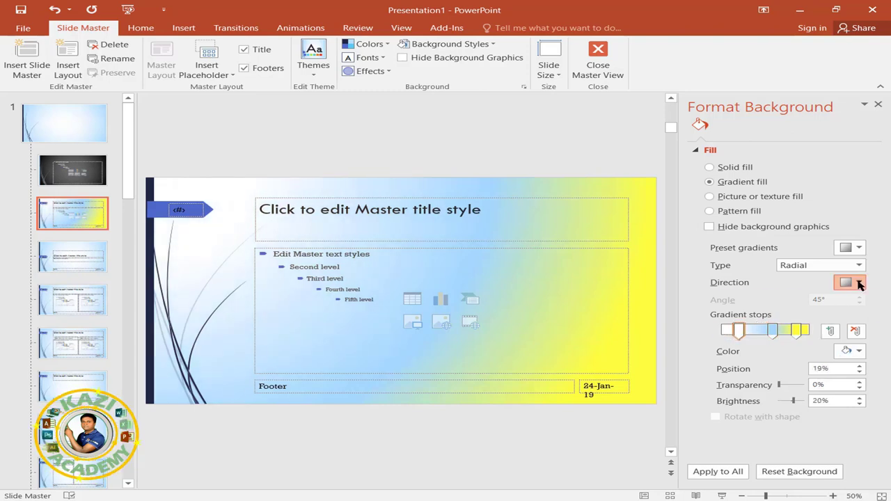
pyautogui.click(860, 284)
pyautogui.click(870, 305)
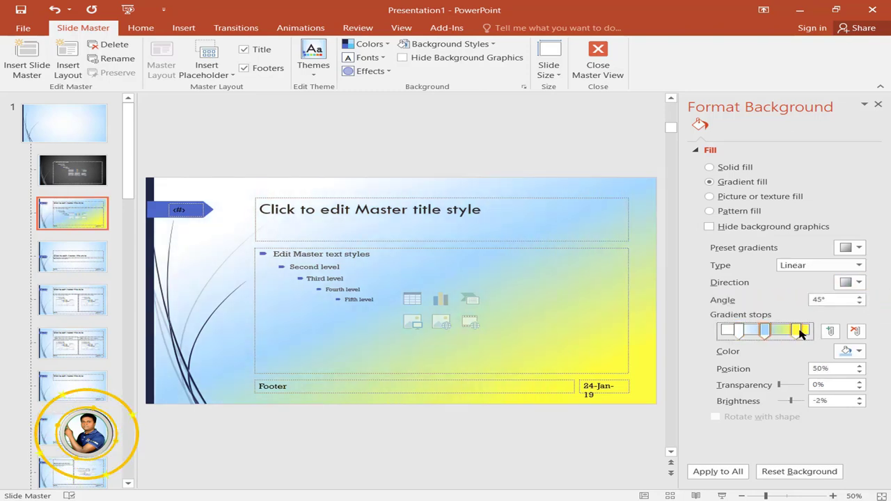
pyautogui.click(797, 333)
pyautogui.moveTo(736, 333); pyautogui.dragTo(725, 333)
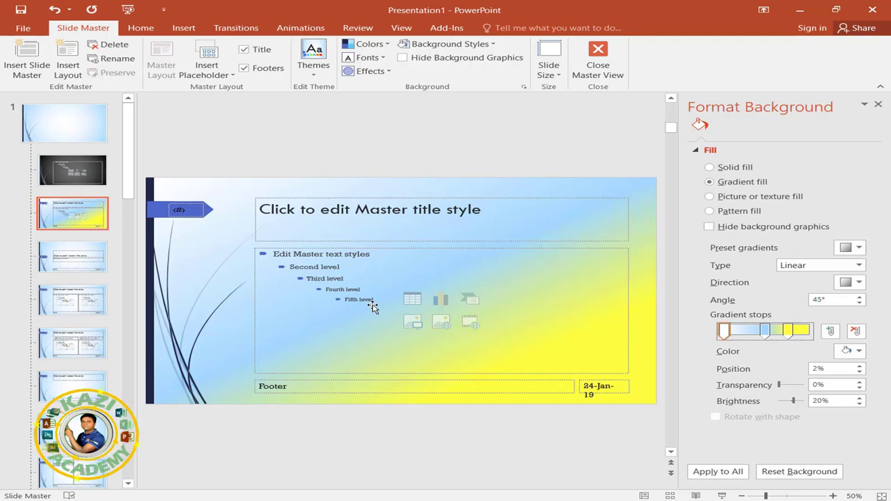
pyautogui.click(858, 248)
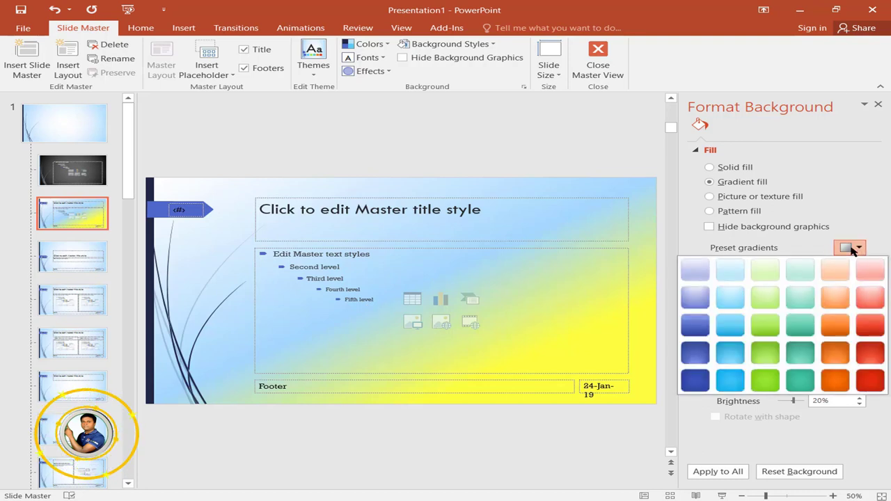
pyautogui.click(739, 303)
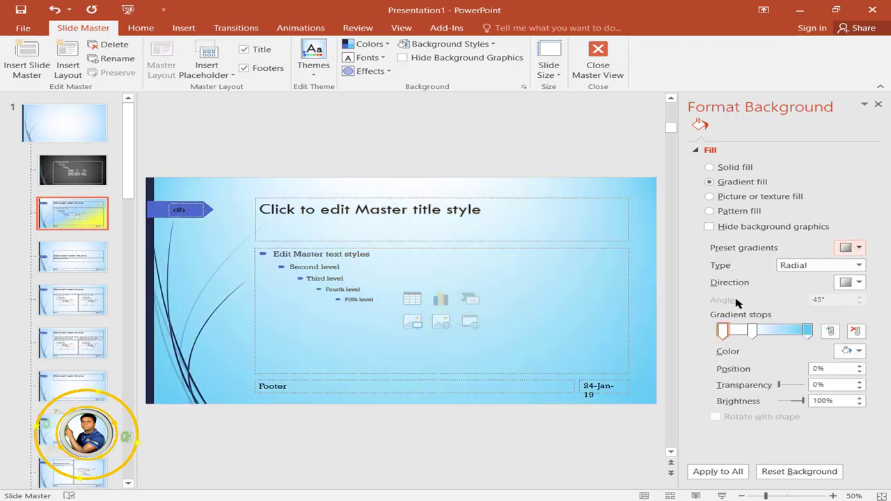
pyautogui.click(860, 266)
# Make the preset linear, then switch to a solid fill trying light teal and light peach at 41% transparency
pyautogui.click(797, 275)
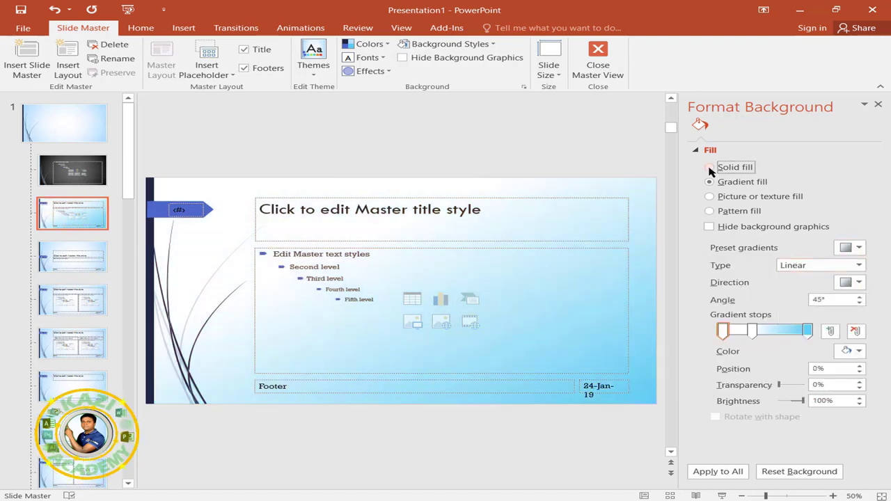
pyautogui.click(709, 168)
pyautogui.click(861, 248)
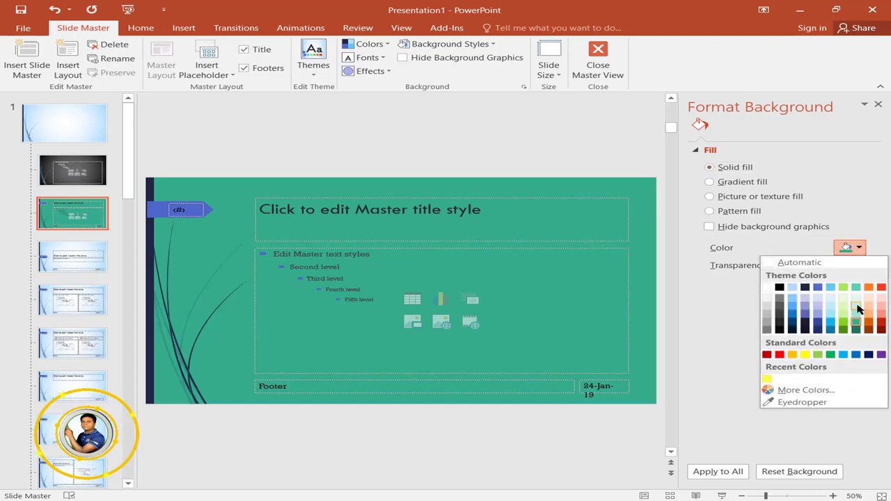
pyautogui.click(858, 307)
pyautogui.click(861, 248)
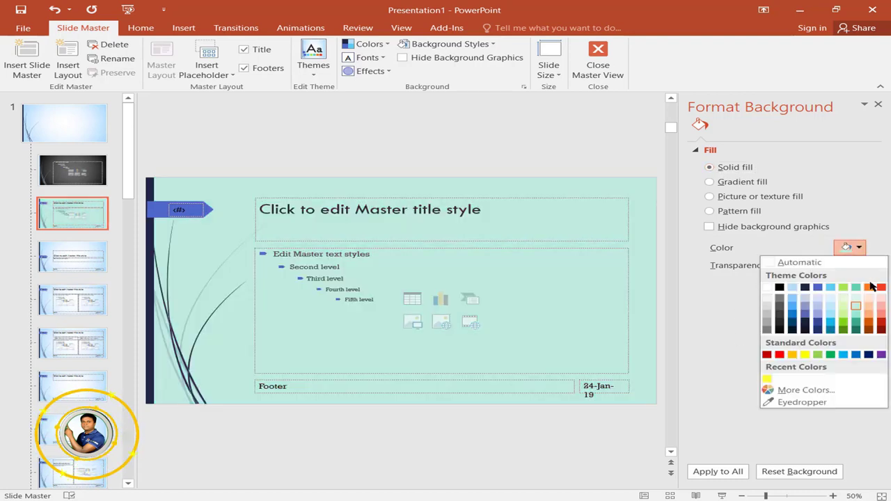
pyautogui.click(869, 299)
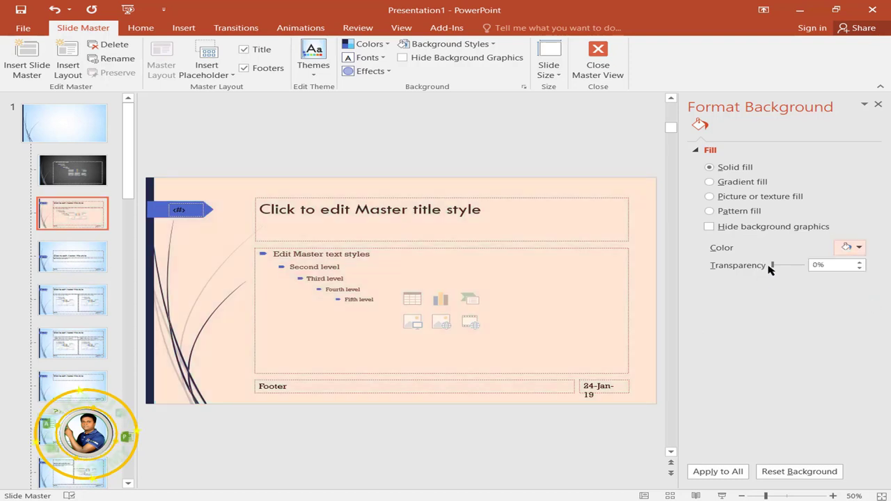
pyautogui.moveTo(774, 269)
pyautogui.mouseDown()
pyautogui.moveTo(790, 270)
pyautogui.moveTo(768, 270)
pyautogui.mouseUp()
# Try gold at 58%, then pick light pink from the Standard colours at 33% transparency
pyautogui.click(859, 248)
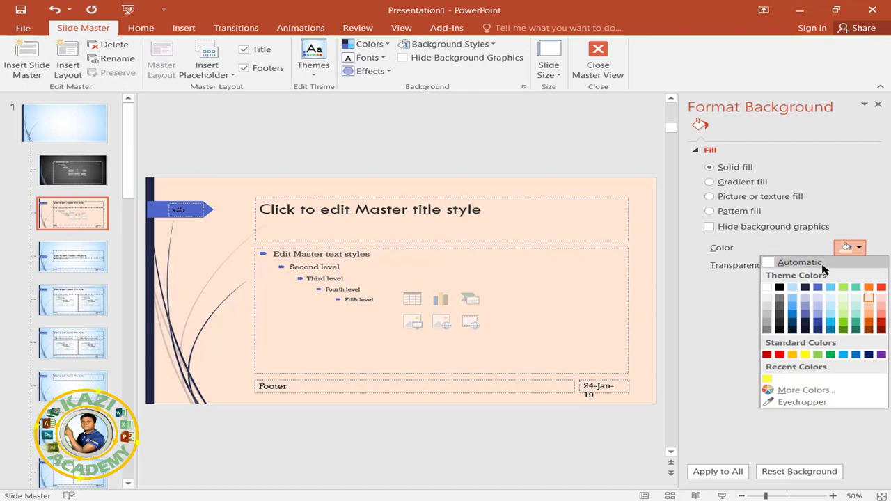
pyautogui.click(794, 360)
pyautogui.moveTo(773, 268); pyautogui.dragTo(792, 270)
pyautogui.click(859, 248)
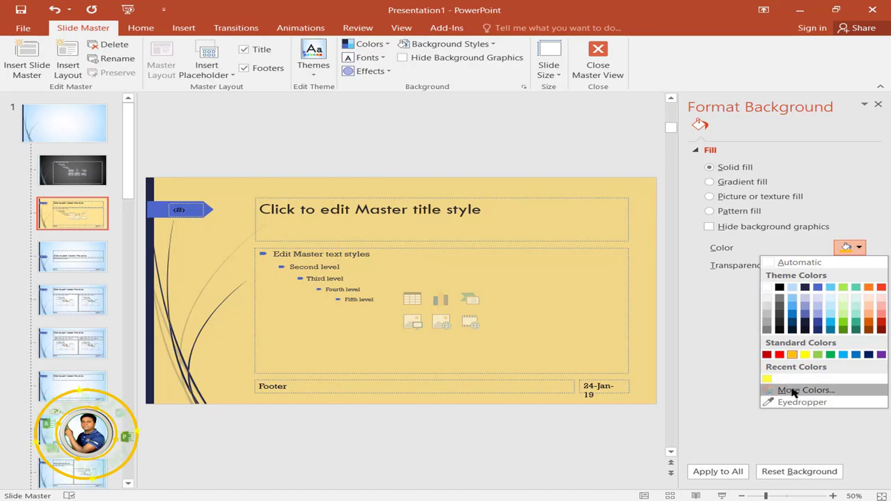
pyautogui.click(794, 390)
pyautogui.click(642, 122)
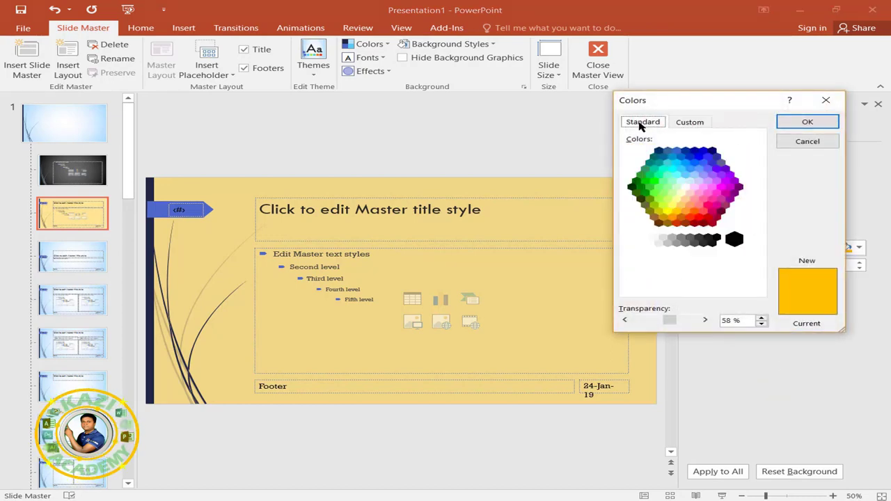
pyautogui.click(686, 189)
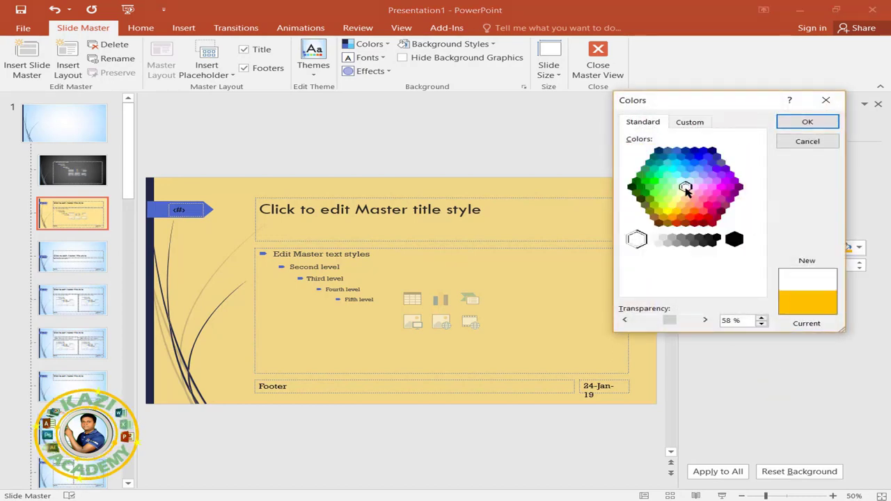
pyautogui.doubleClick(686, 200)
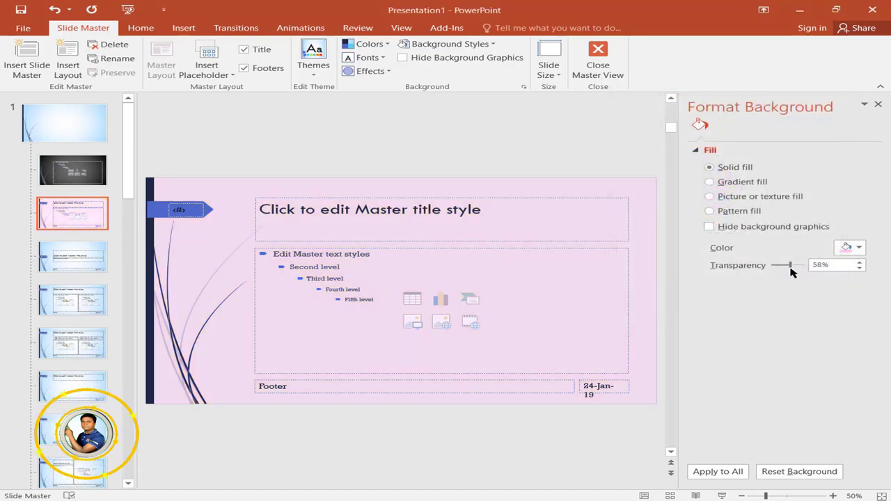
pyautogui.moveTo(792, 269); pyautogui.dragTo(782, 270)
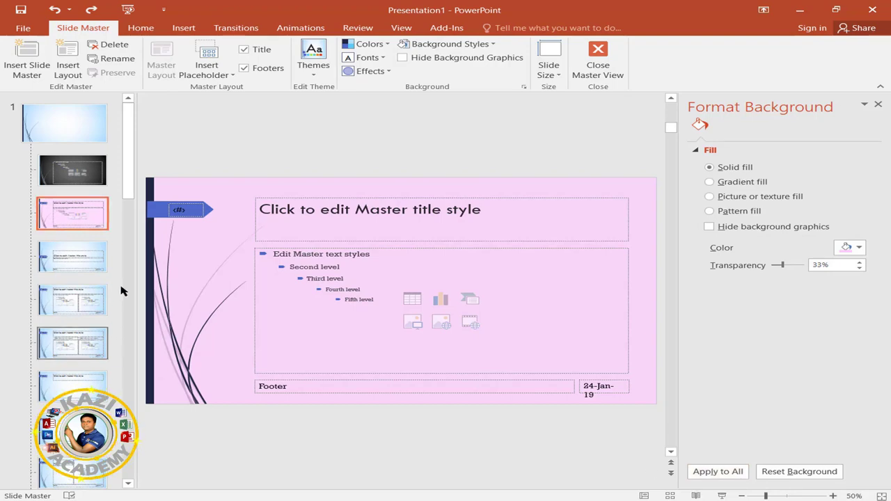
pyautogui.scroll(3, 124, 289)
pyautogui.scroll(-5, 212, 244)
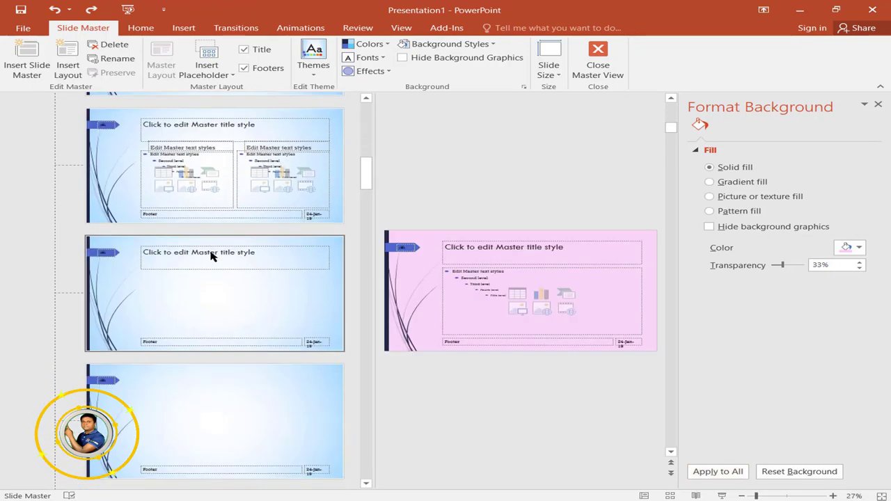
pyautogui.scroll(-4, 212, 259)
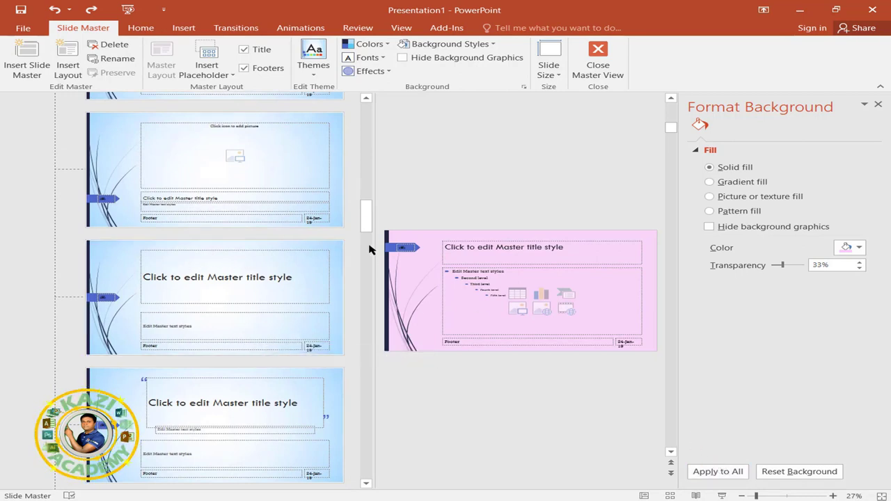
pyautogui.moveTo(376, 188); pyautogui.dragTo(298, 191)
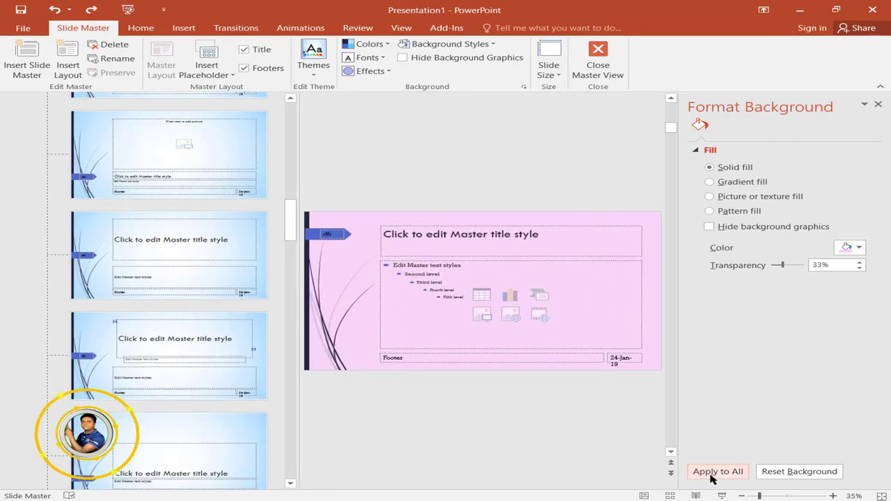
pyautogui.click(717, 472)
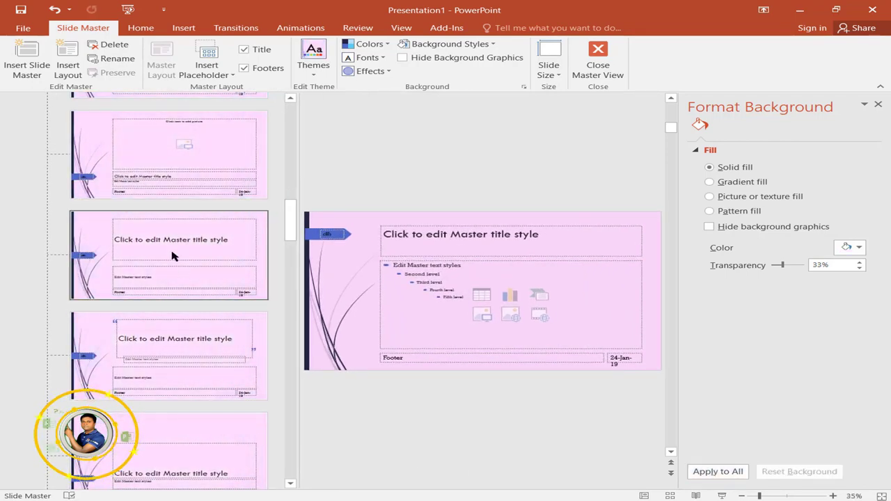
pyautogui.scroll(-4, 174, 256)
pyautogui.scroll(-5, 173, 265)
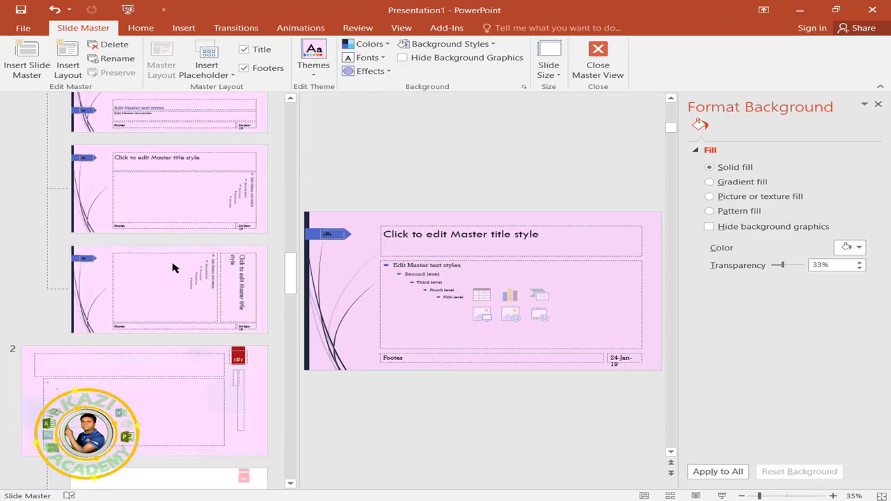
pyautogui.scroll(-5, 175, 279)
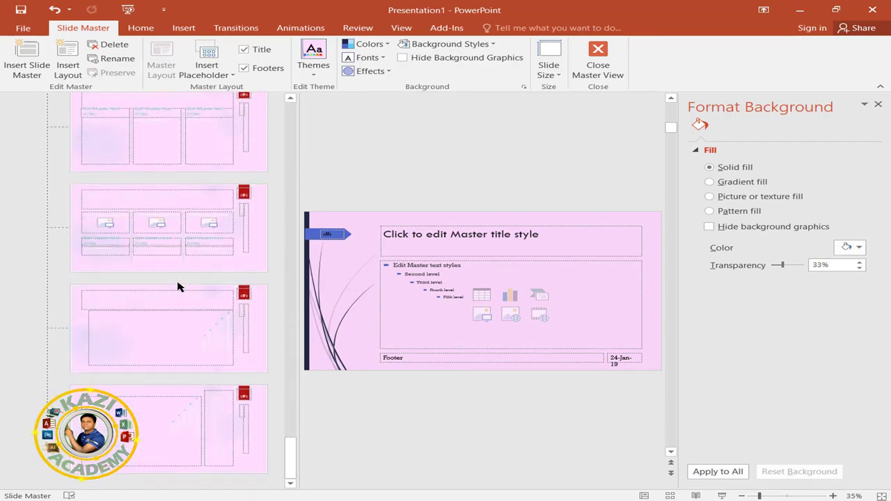
pyautogui.scroll(5, 178, 287)
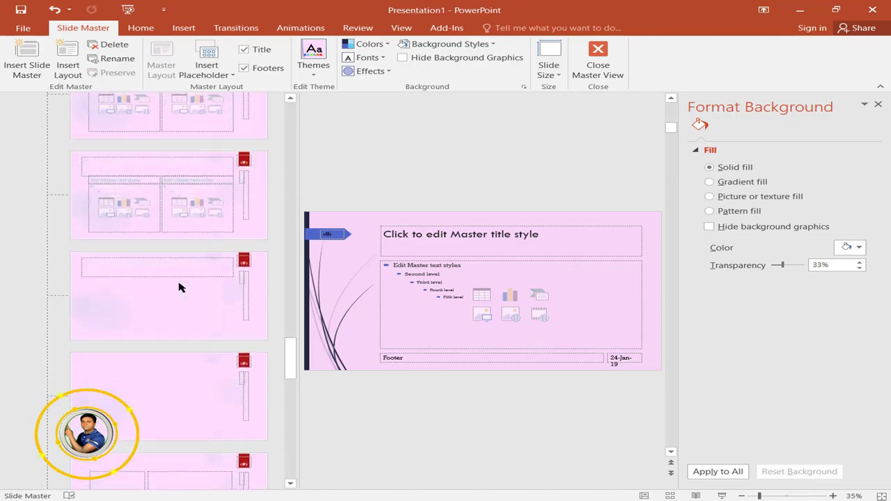
pyautogui.hotkey('ctrl', 'z')
pyautogui.hotkey('ctrl', 'z')
pyautogui.hotkey('ctrl', 'z')
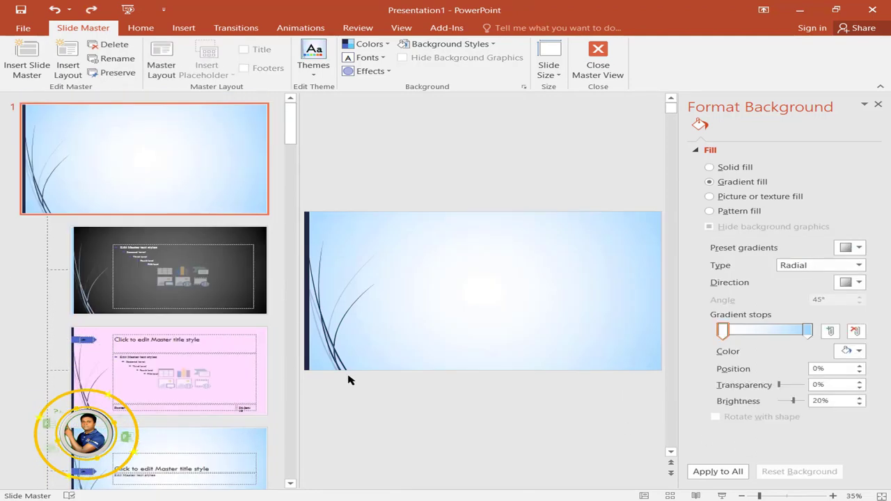
# Select the pink Title and Content layout thumbnail in the Slide Master pane
pyautogui.click(233, 379)
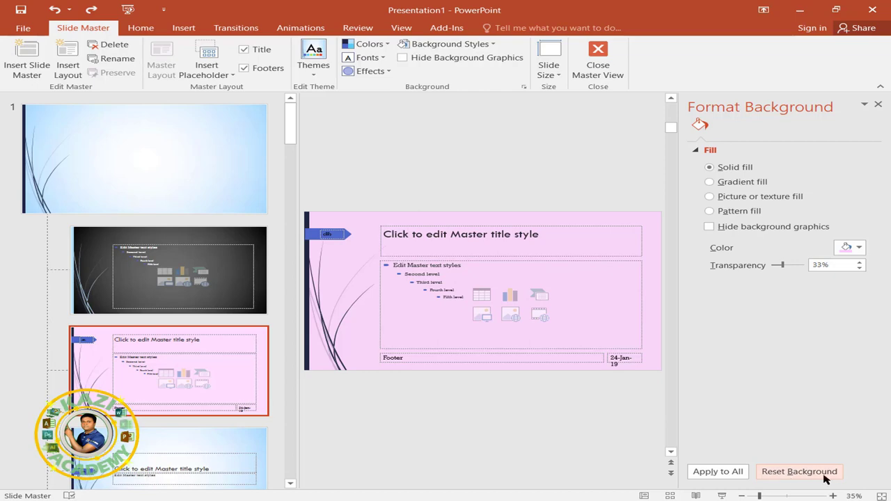
# Close Format Background and delete the pink layout's title and content placeholders
pyautogui.click(878, 104)
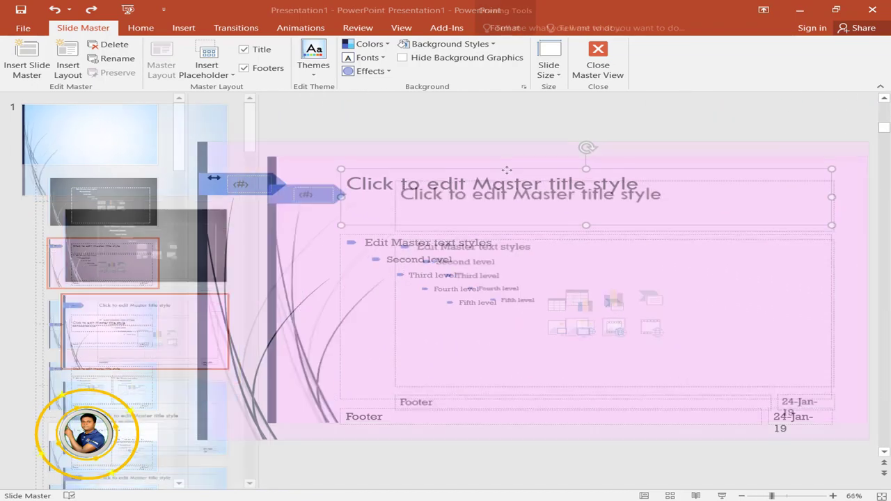
pyautogui.press('Delete')
pyautogui.click(521, 239)
pyautogui.press('Delete')
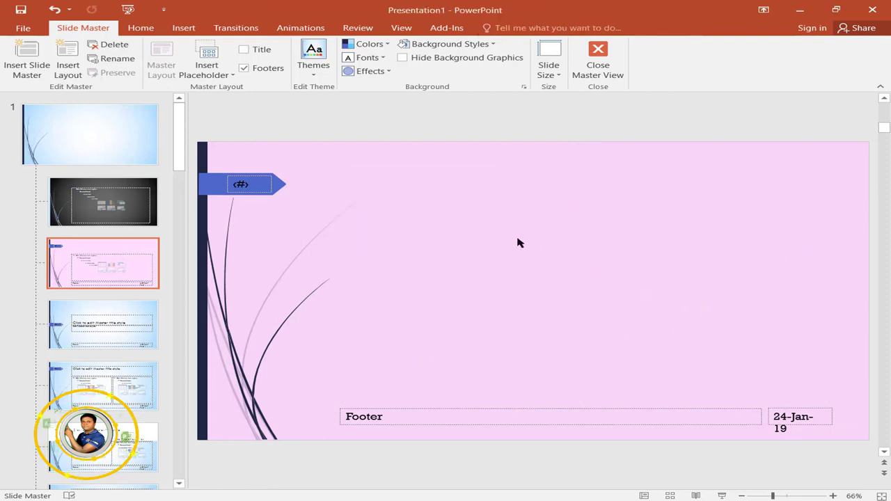
# Draw a text placeholder across the upper slide reading KAZI ACADEMY
pyautogui.click(209, 69)
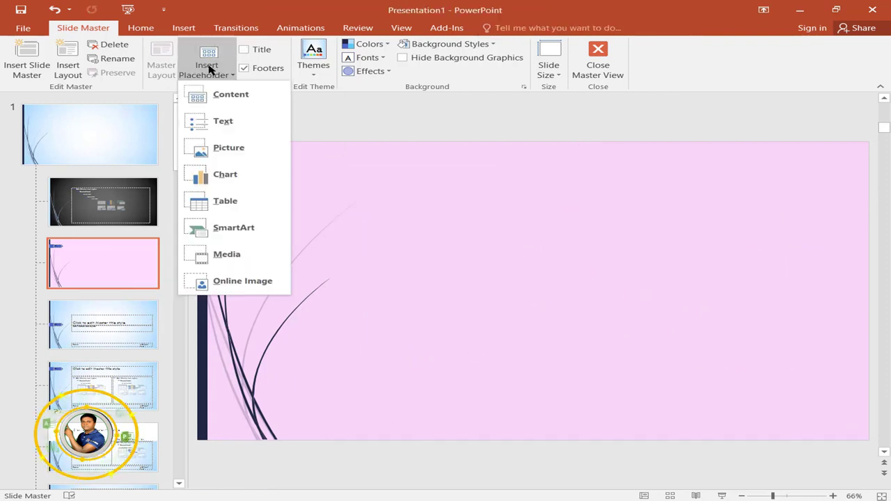
pyautogui.click(220, 121)
pyautogui.moveTo(427, 165); pyautogui.dragTo(784, 278)
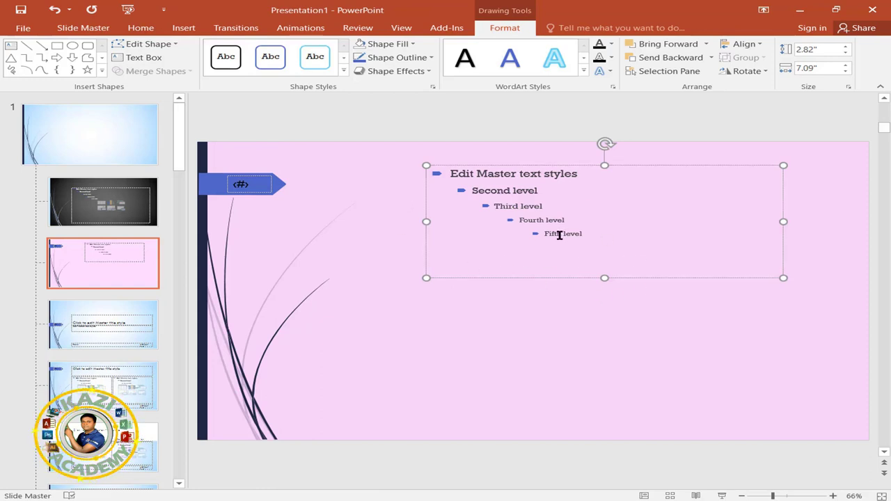
pyautogui.tripleClick(341, 173)
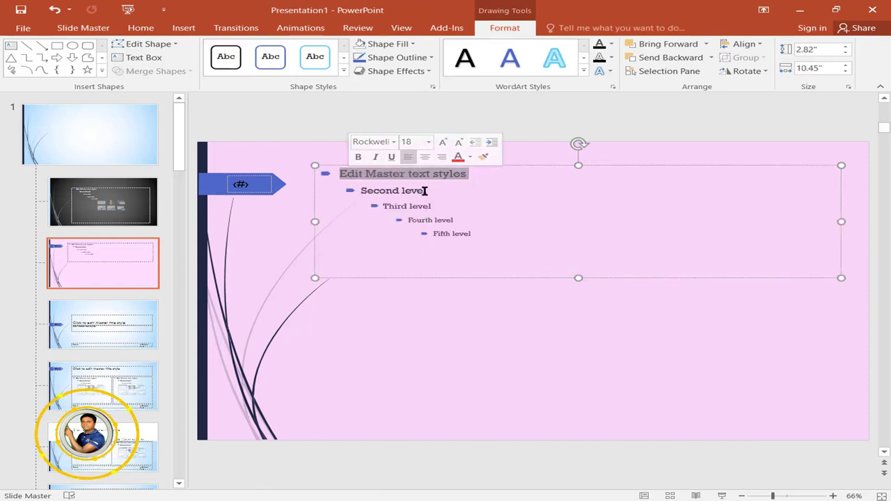
pyautogui.write('KAZI ACADEMY')
pyautogui.click(531, 361)
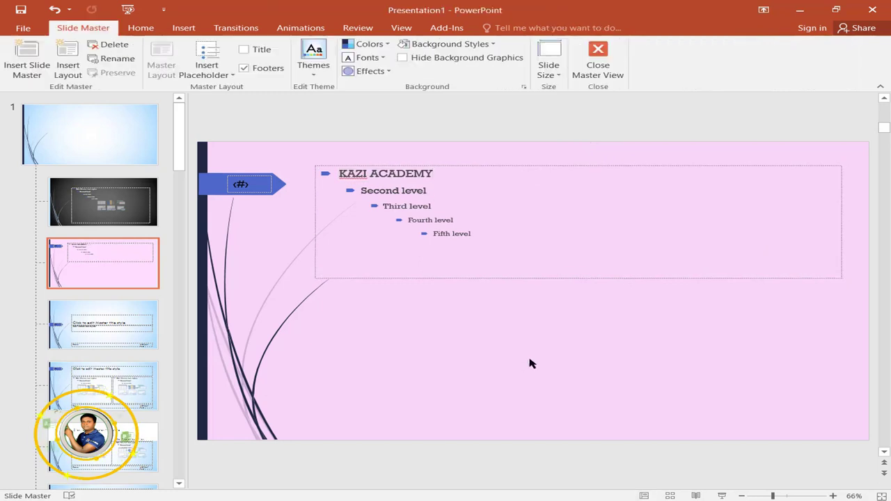
# Draw a Picture placeholder below the KAZI ACADEMY text box
pyautogui.click(212, 75)
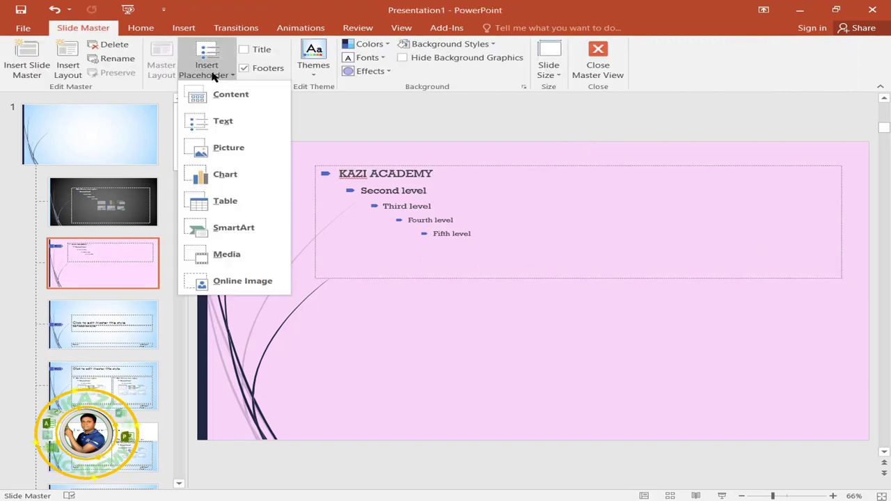
pyautogui.click(237, 149)
pyautogui.moveTo(418, 292); pyautogui.dragTo(696, 425)
pyautogui.click(779, 344)
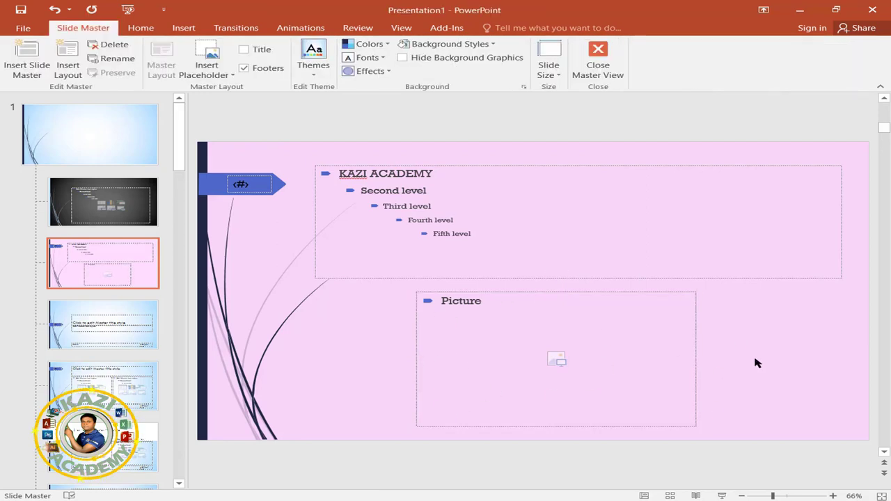
pyautogui.click(527, 363)
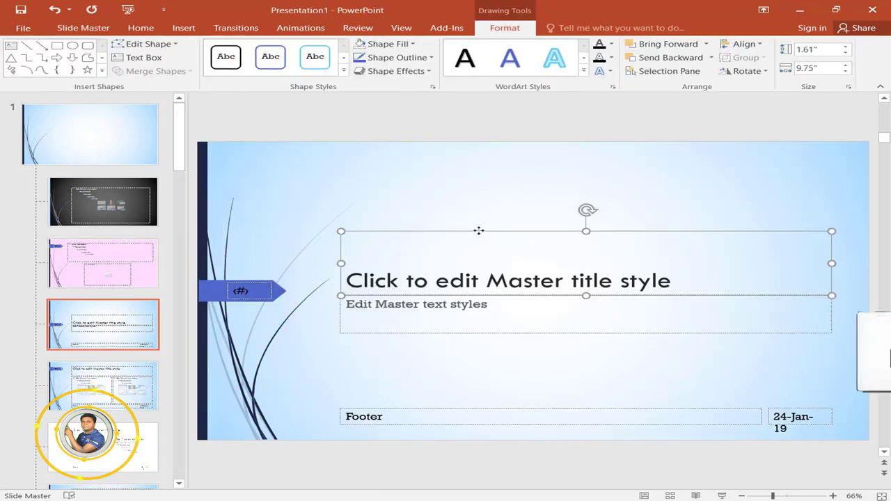
# On the next layout, delete the title and text placeholders, leaving footer and date
pyautogui.press('Delete')
pyautogui.click(503, 294)
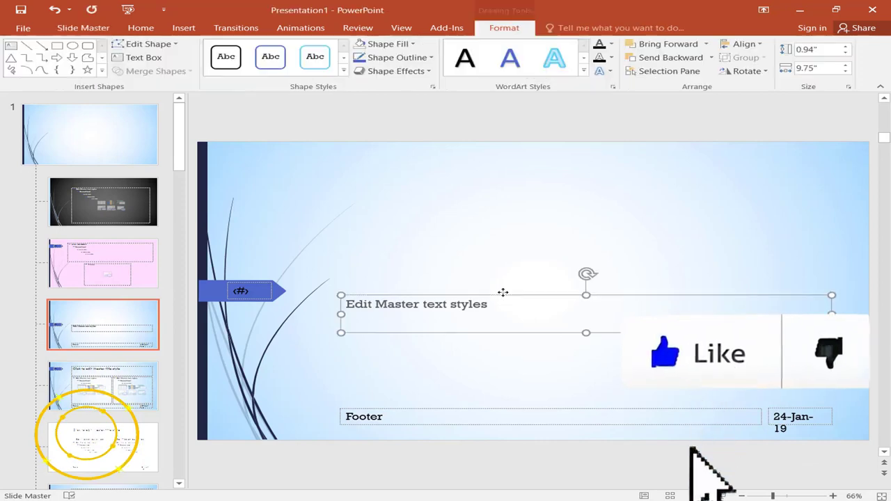
pyautogui.press('Delete')
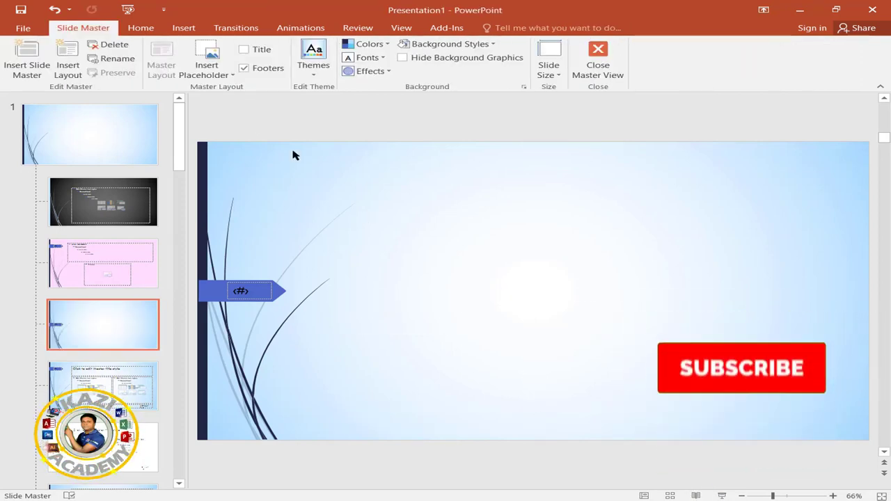
# Draw a Chart placeholder filling the lower part of the current layout
pyautogui.click(206, 66)
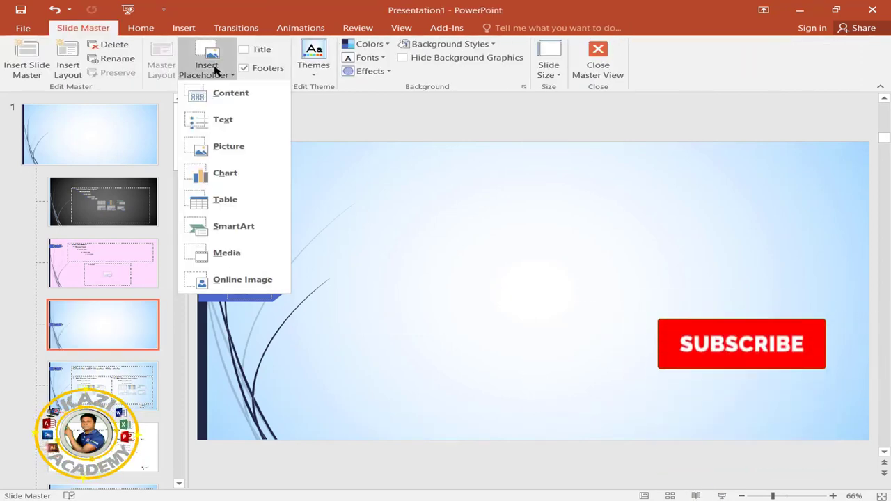
pyautogui.click(225, 175)
pyautogui.moveTo(285, 189); pyautogui.dragTo(832, 434)
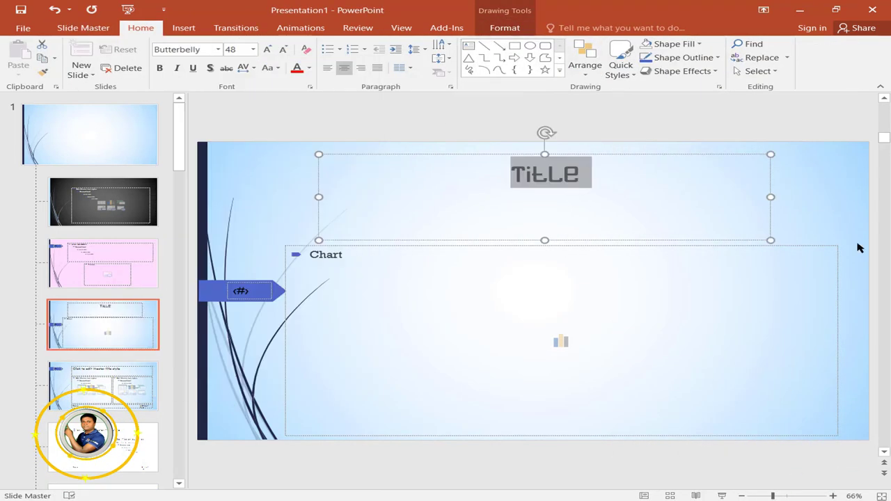
pyautogui.click(805, 201)
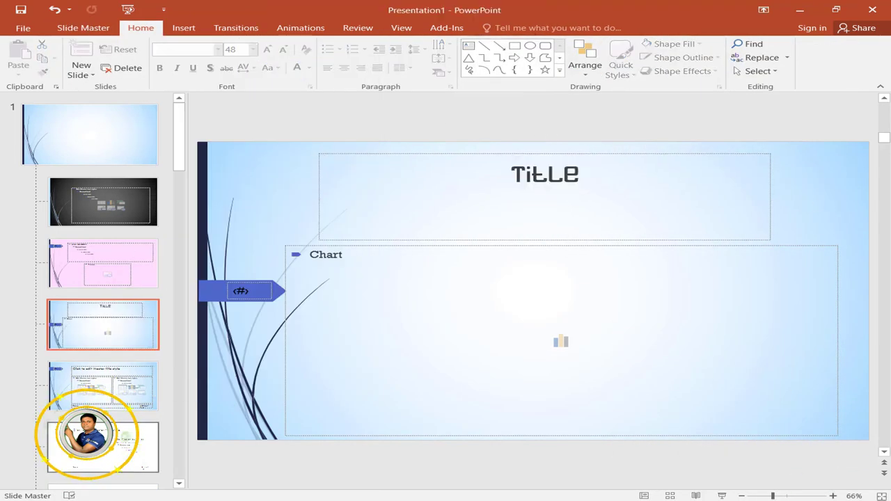
# Strip the quote layout of its title, body text, quote mark, footer, date and slide-number placeholders
pyautogui.click(105, 385)
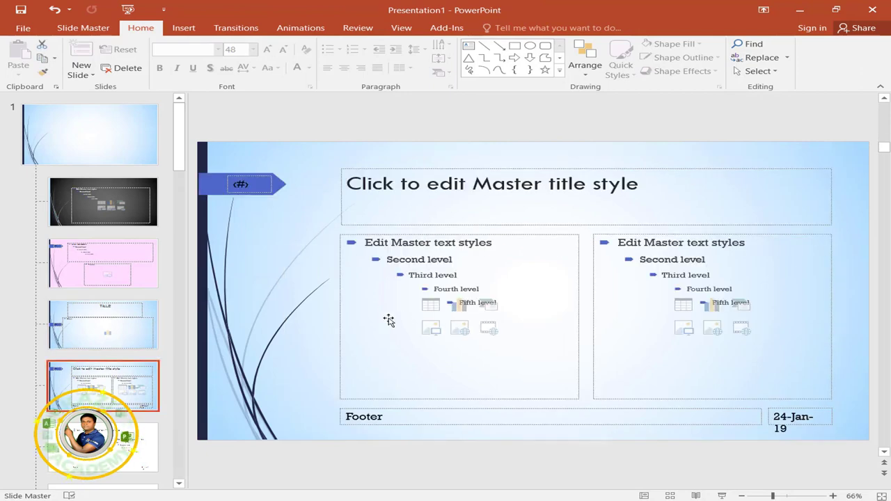
pyautogui.moveTo(183, 154); pyautogui.dragTo(195, 264)
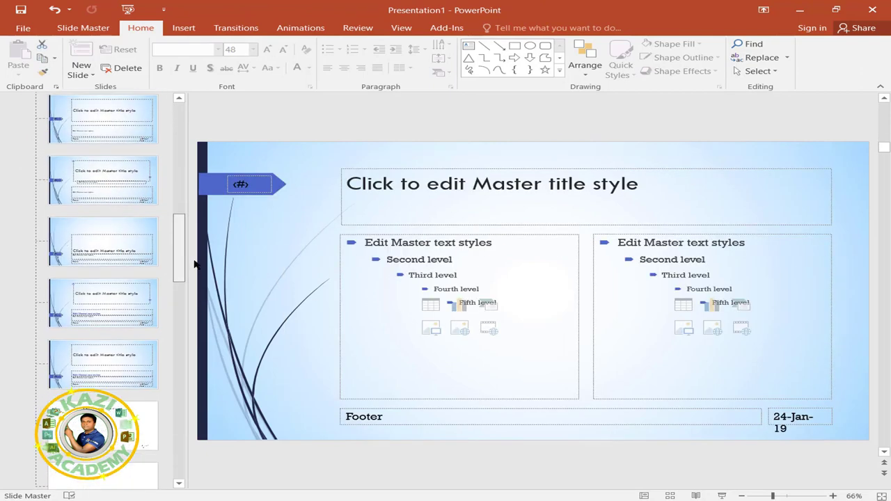
pyautogui.click(119, 309)
pyautogui.click(514, 174)
pyautogui.moveTo(513, 174); pyautogui.dragTo(513, 170)
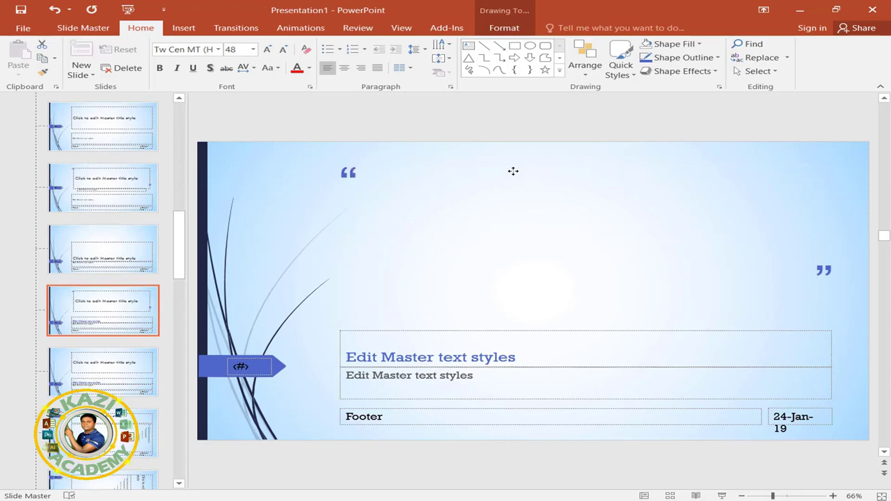
pyautogui.press('Delete')
pyautogui.click(526, 330)
pyautogui.press('Delete')
pyautogui.press('Delete')
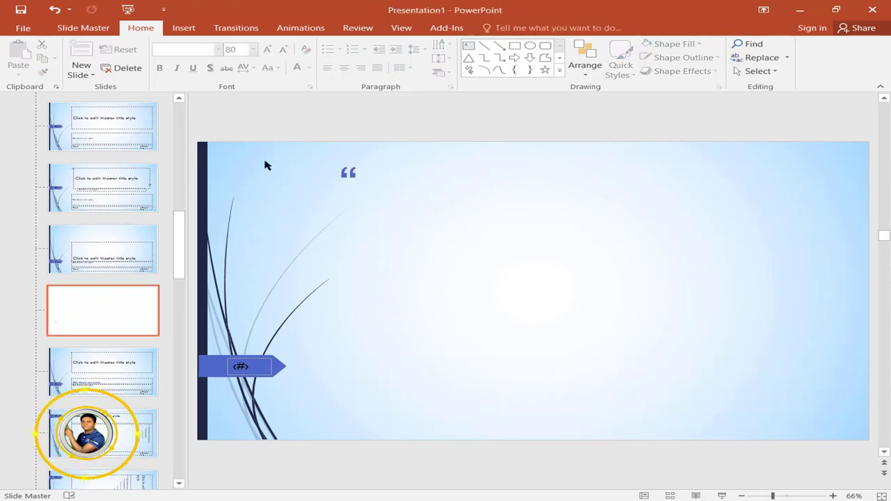
pyautogui.click(342, 170)
pyautogui.press('Delete')
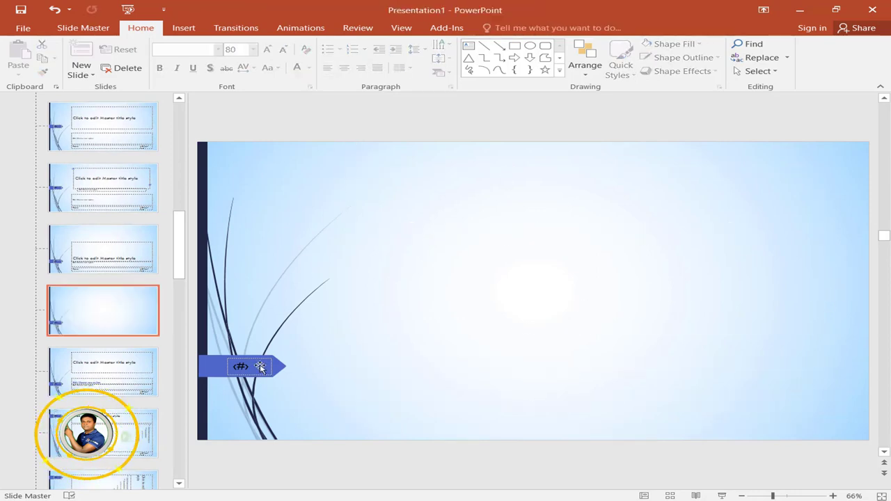
pyautogui.click(259, 367)
pyautogui.press('Delete')
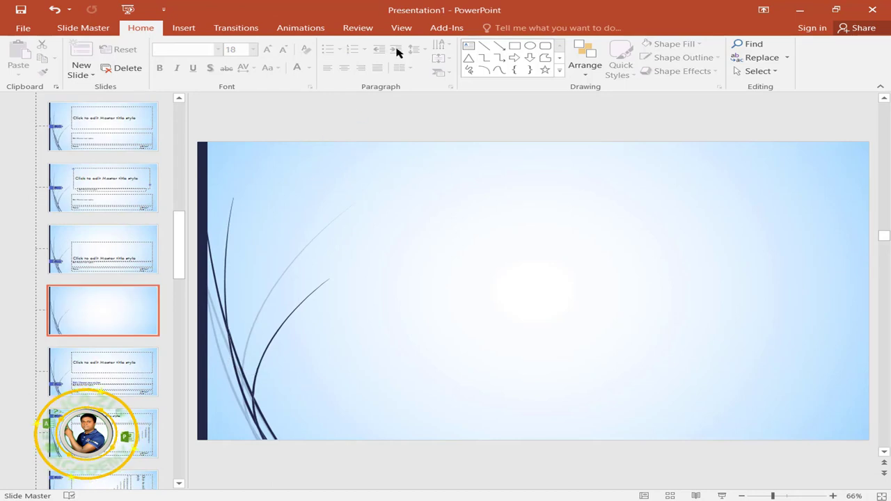
# Draw a Content placeholder across the blank layout, nudged slightly left
pyautogui.click(72, 34)
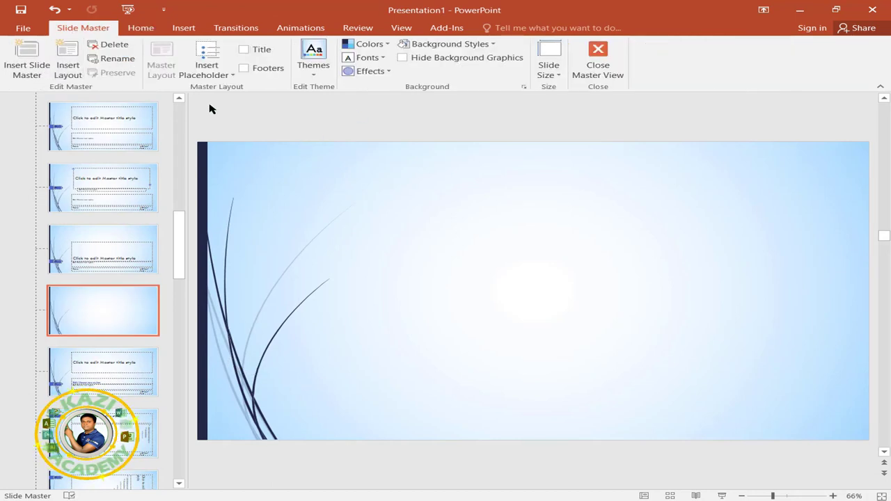
pyautogui.click(209, 70)
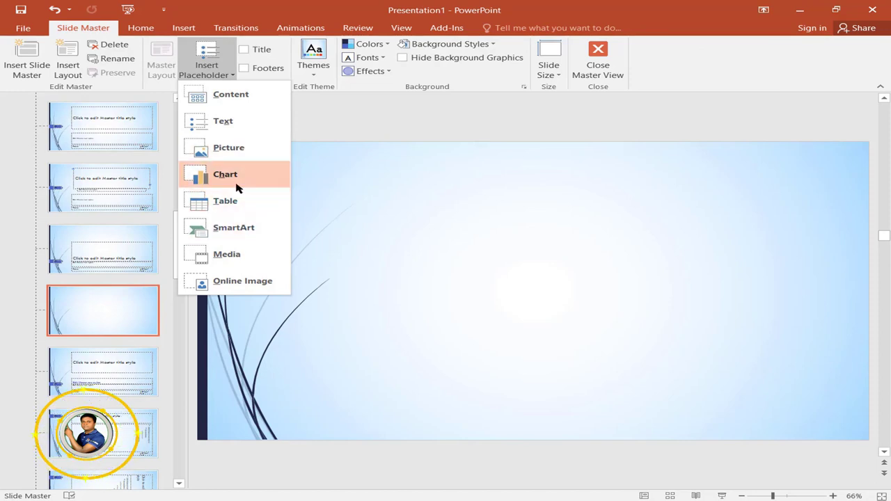
pyautogui.click(241, 94)
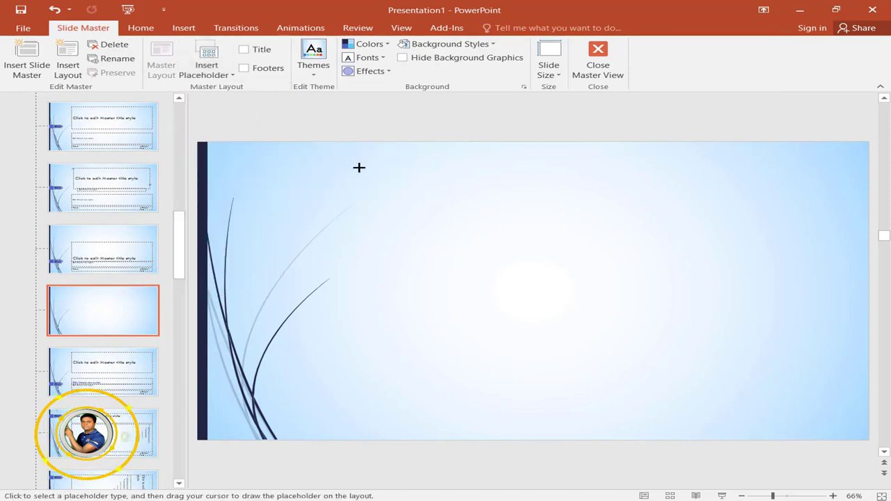
pyautogui.moveTo(359, 167); pyautogui.dragTo(808, 390)
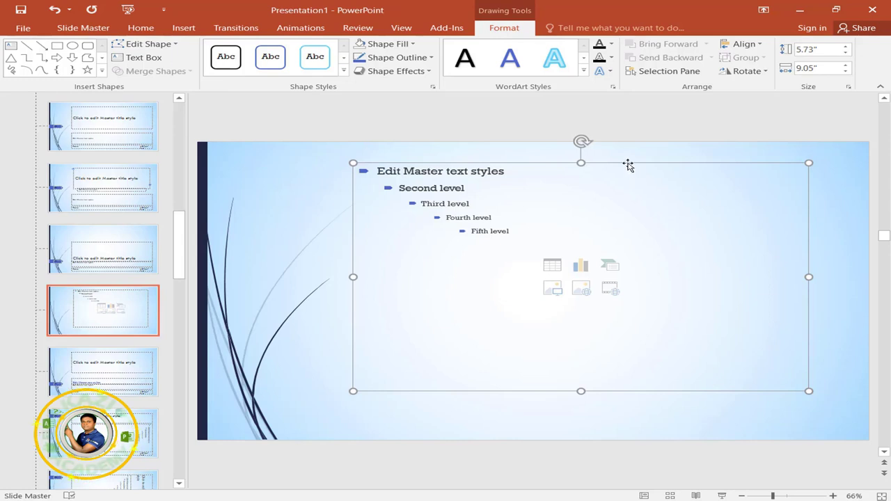
pyautogui.moveTo(629, 165); pyautogui.dragTo(605, 164)
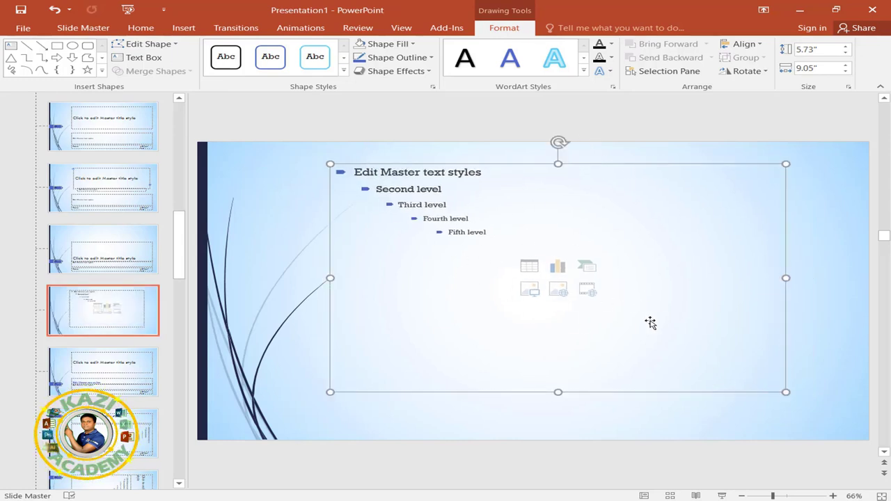
# On the next layout, turn off title and footers and add a Media placeholder
pyautogui.click(123, 370)
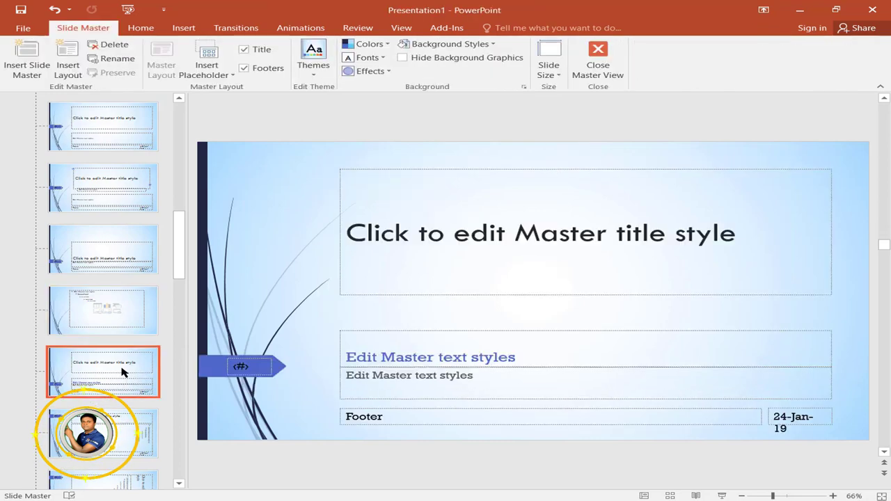
pyautogui.click(206, 69)
pyautogui.click(248, 257)
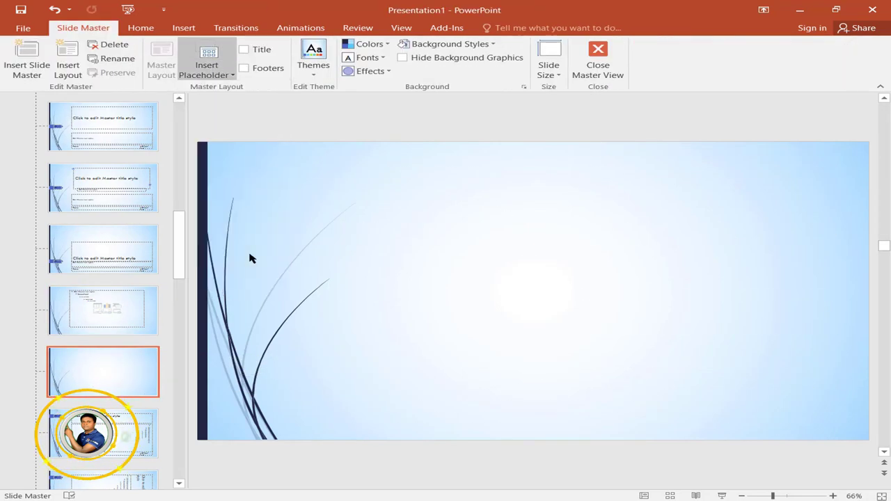
pyautogui.click(545, 297)
pyautogui.scroll(-1, 322, 311)
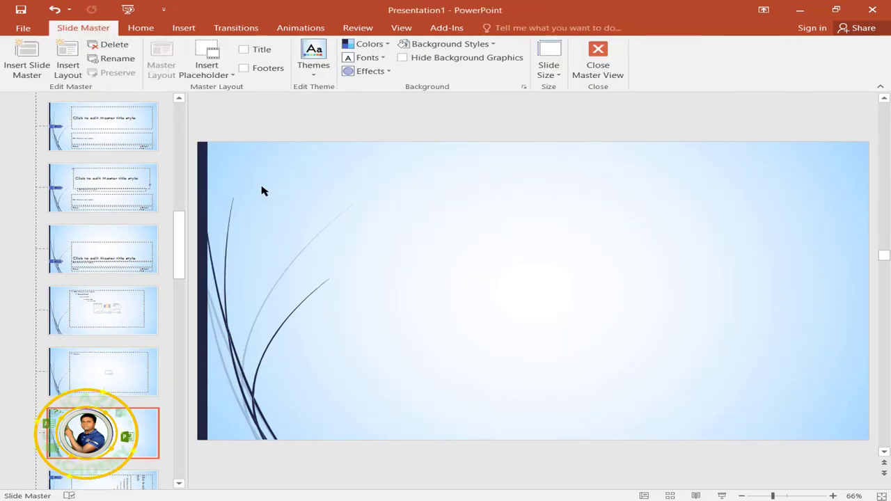
# Draw a SmartArt placeholder filling most of the layout
pyautogui.click(206, 50)
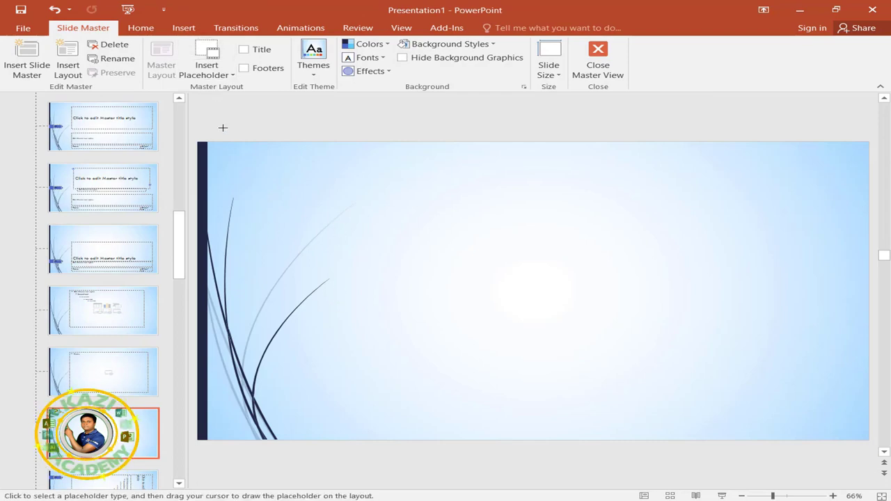
pyautogui.click(209, 75)
pyautogui.click(243, 230)
pyautogui.moveTo(384, 177); pyautogui.dragTo(831, 424)
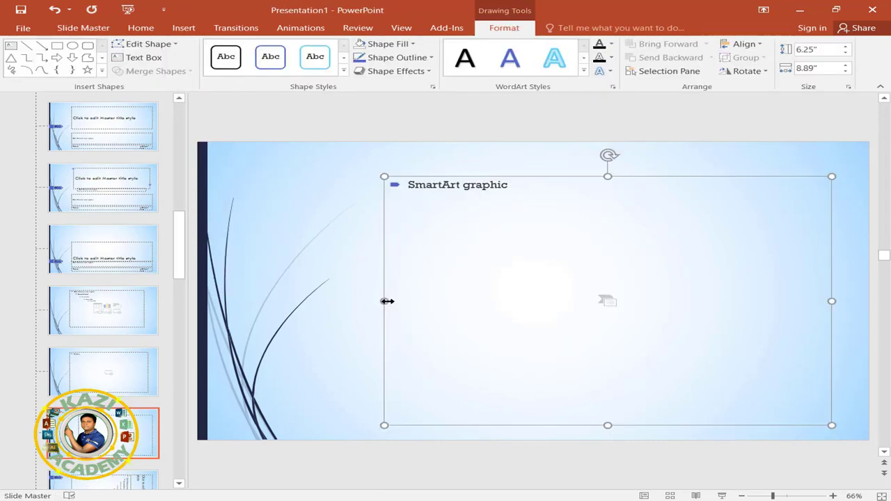
# Clear the next layout's placeholders and draw a Table placeholder on it
pyautogui.scroll(-1, 489, 205)
pyautogui.hotkey('ctrl', 'a')
pyautogui.press('Delete')
pyautogui.click(207, 55)
pyautogui.moveTo(345, 195); pyautogui.dragTo(821, 401)
# Add a Text placeholder above the table and delete its lower outline levels
pyautogui.press('Escape')
pyautogui.click(207, 74)
pyautogui.click(225, 121)
pyautogui.moveTo(340, 143); pyautogui.dragTo(787, 209)
pyautogui.moveTo(510, 180); pyautogui.dragTo(504, 204)
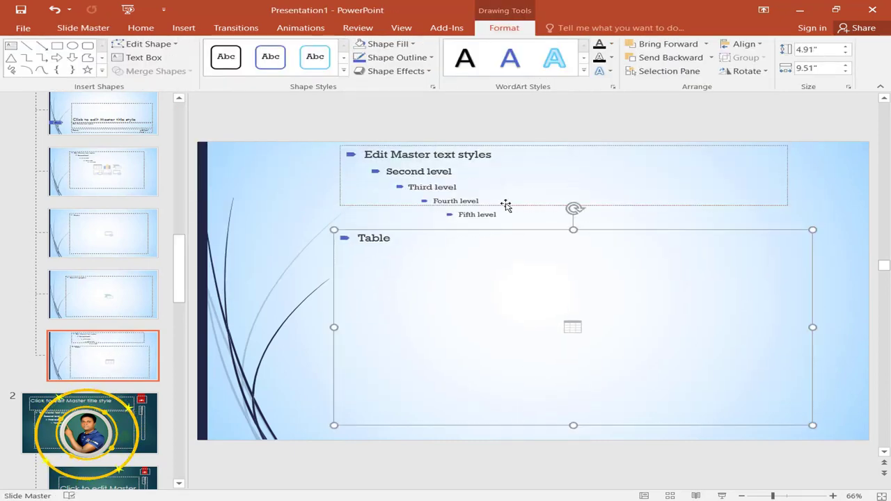
pyautogui.click(507, 223)
pyautogui.hotkey('shift', 'Up')
pyautogui.hotkey('shift', 'Up')
pyautogui.hotkey('shift', 'Up')
pyautogui.hotkey('shift', 'Home')
pyautogui.press('Delete')
# Format the text placeholder's single line as 32 pt BIG JOHN
pyautogui.press('BackSpace')
pyautogui.hotkey('ctrl', 'a')
pyautogui.click(140, 28)
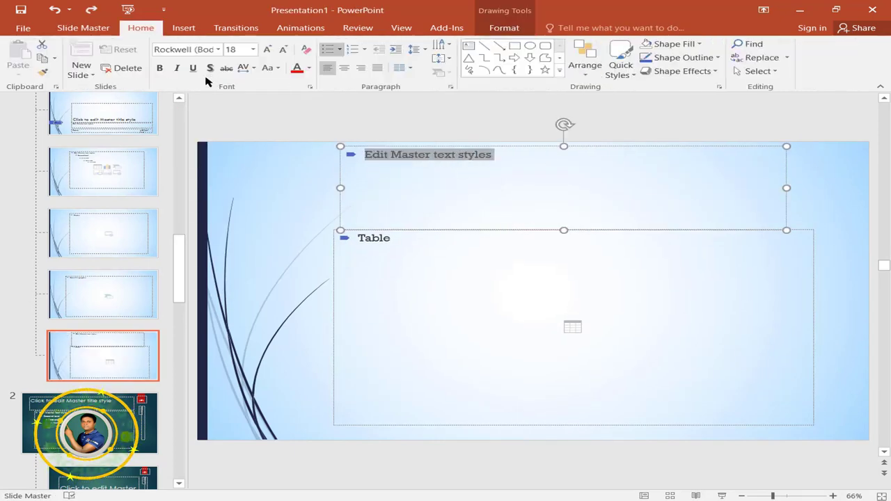
pyautogui.click(253, 50)
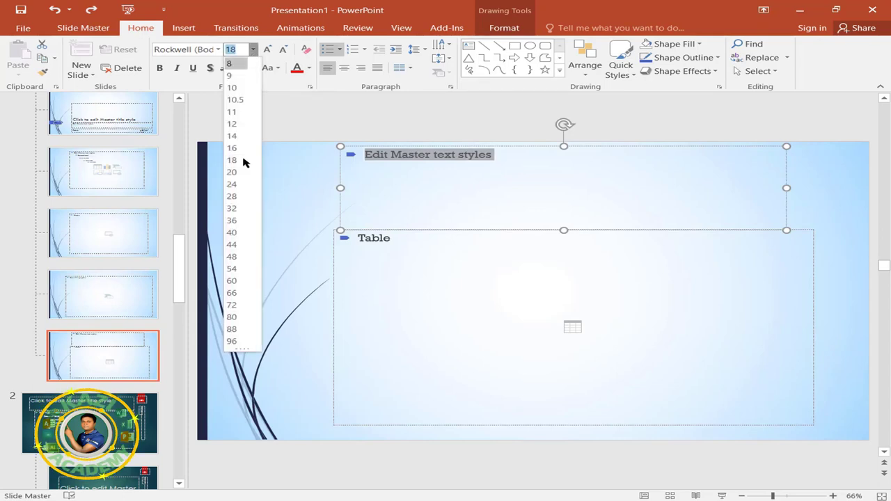
pyautogui.click(237, 212)
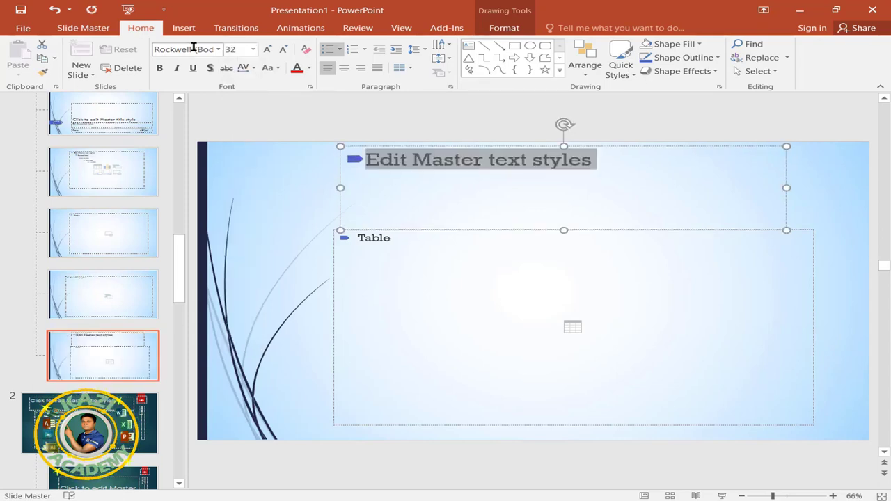
pyautogui.click(218, 50)
pyautogui.scroll(-15, 220, 311)
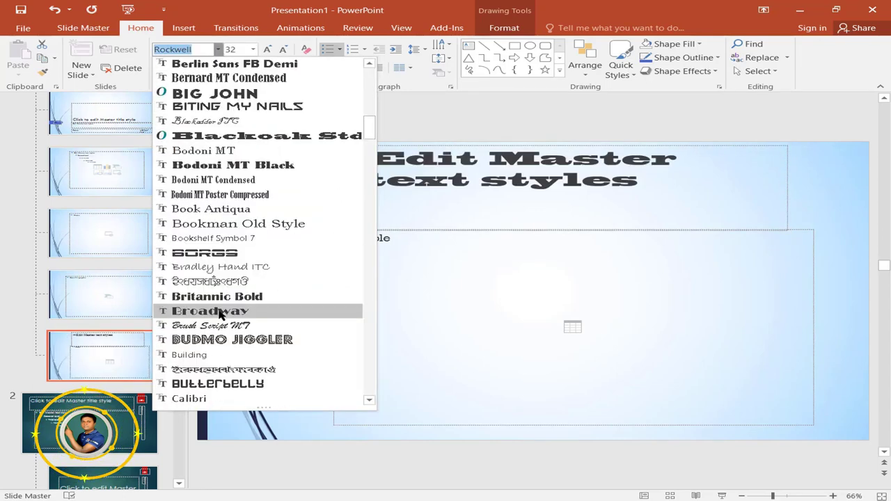
pyautogui.scroll(7, 221, 315)
pyautogui.scroll(-2, 225, 320)
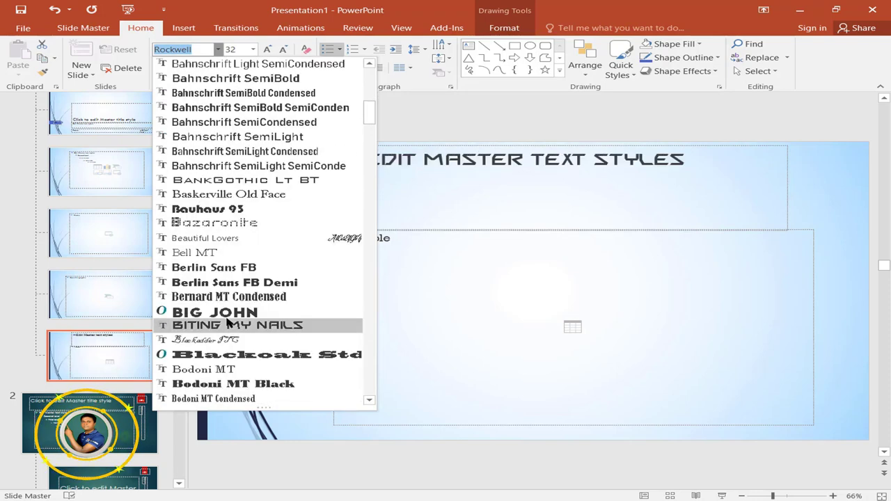
pyautogui.click(241, 315)
pyautogui.click(827, 216)
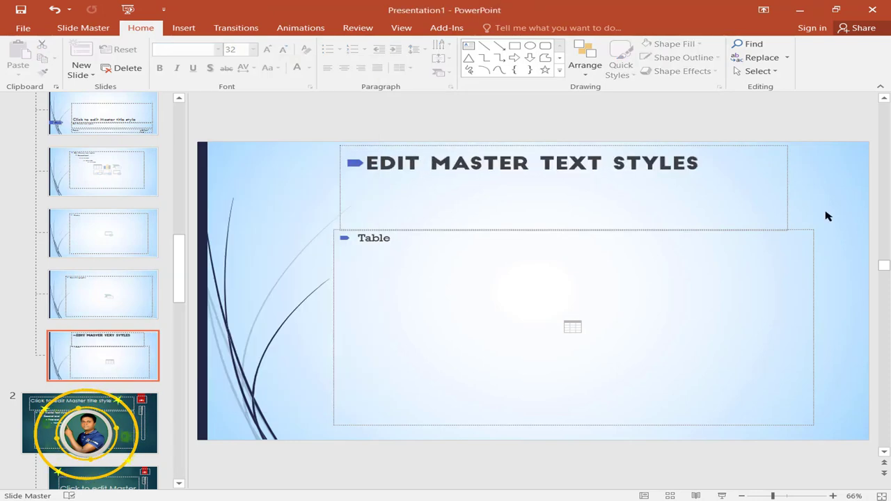
# Widen the text placeholder on both sides to match the table's width
pyautogui.click(786, 193)
pyautogui.moveTo(787, 191); pyautogui.dragTo(813, 189)
pyautogui.moveTo(340, 189); pyautogui.dragTo(335, 189)
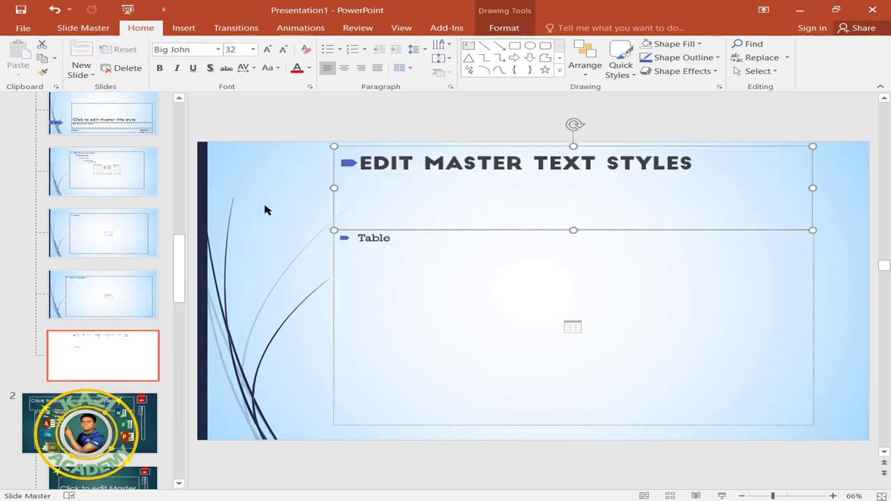
pyautogui.click(257, 211)
pyautogui.moveTo(185, 260); pyautogui.dragTo(188, 338)
# Select a dark-green master layout and bring up the list of placeholder types
pyautogui.click(109, 248)
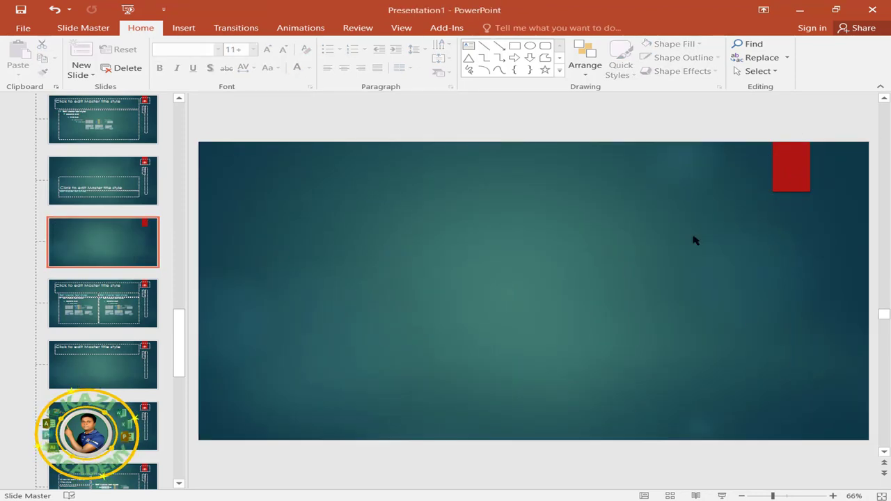
pyautogui.click(91, 28)
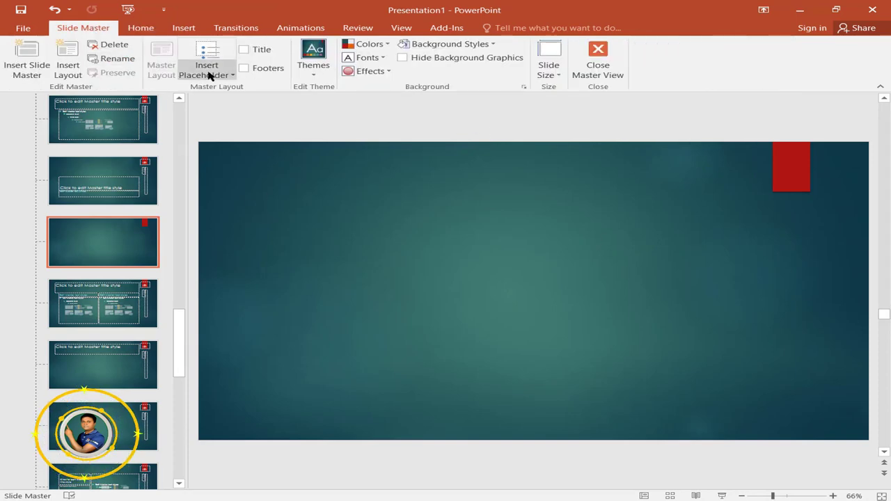
pyautogui.click(210, 74)
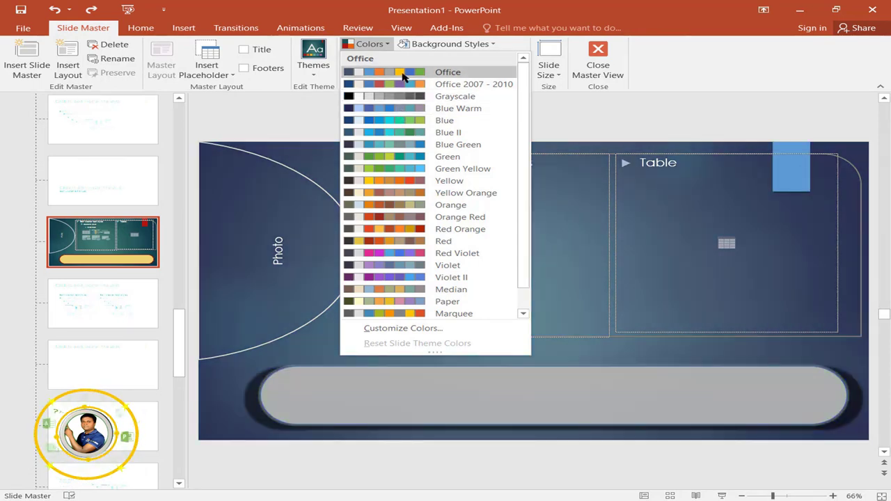
pyautogui.scroll(-1, 408, 230)
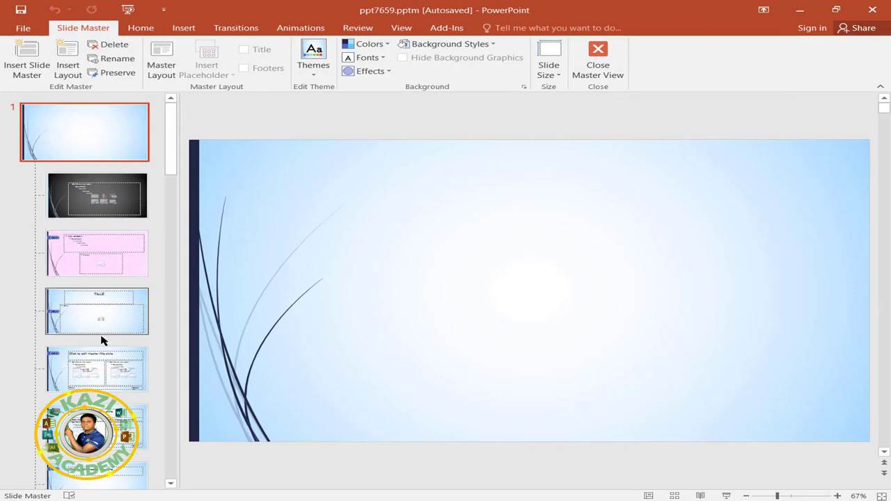
pyautogui.scroll(-5, 101, 340)
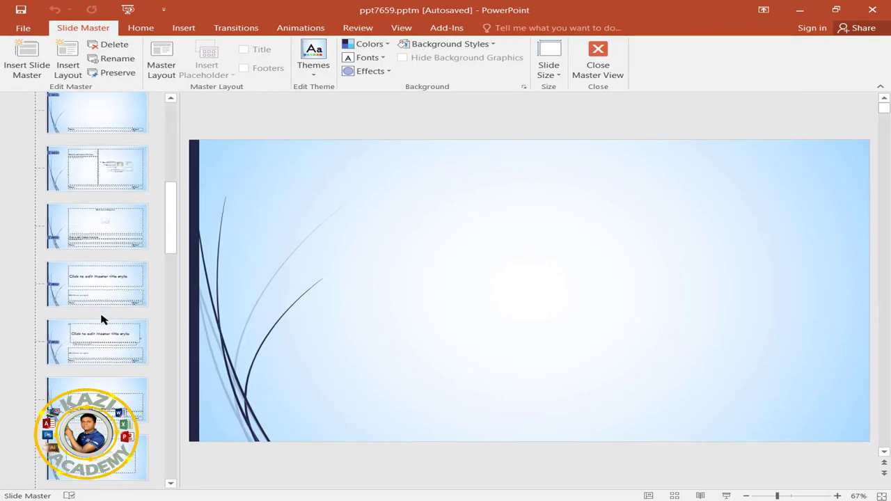
pyautogui.scroll(-6, 101, 320)
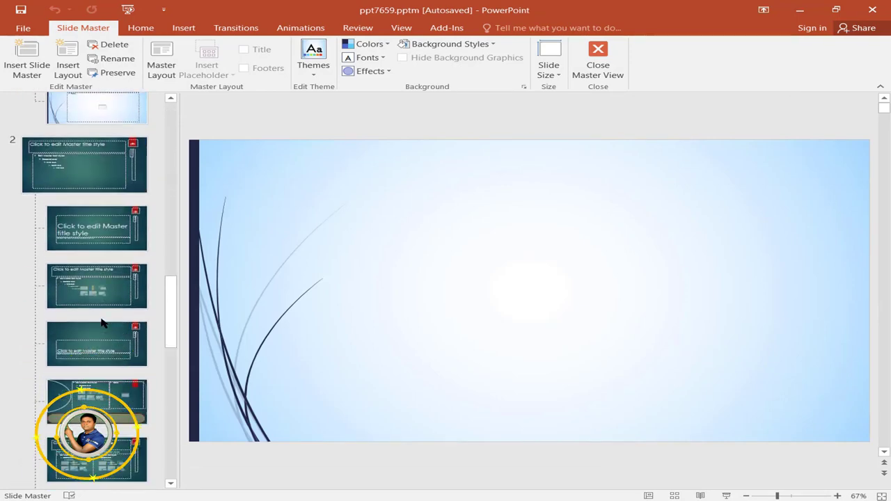
pyautogui.scroll(-3, 101, 323)
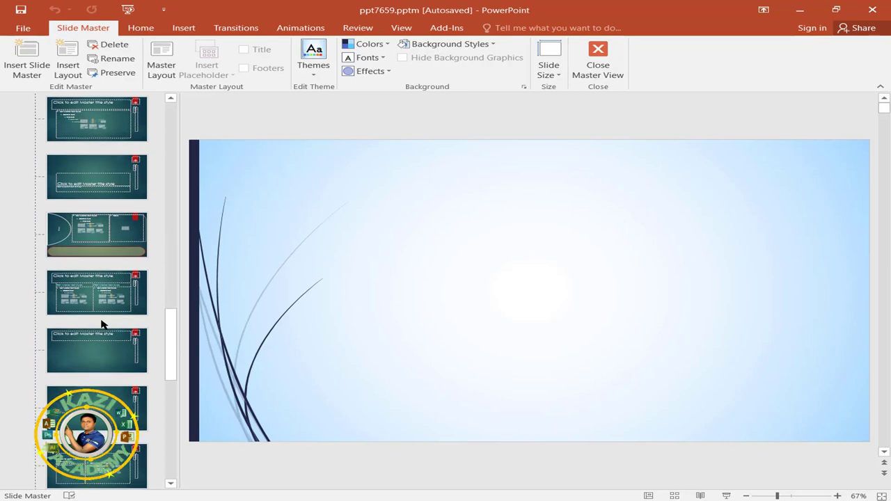
pyautogui.scroll(6, 101, 323)
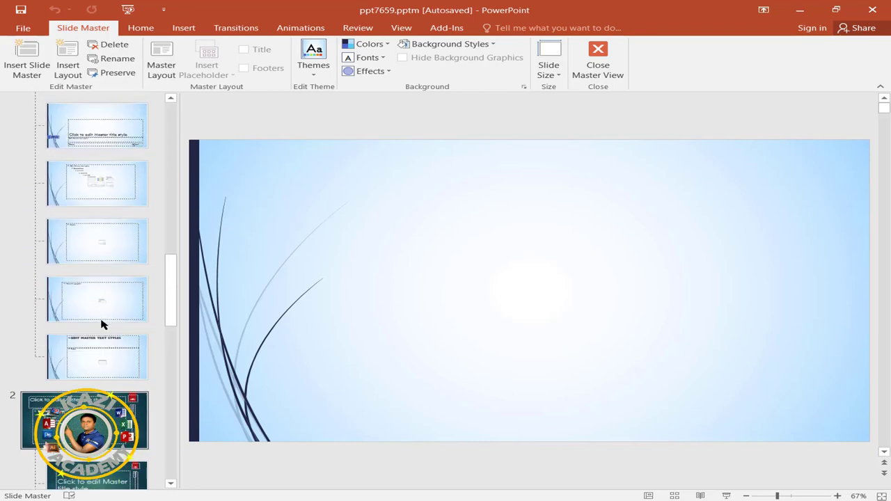
pyautogui.scroll(8, 101, 324)
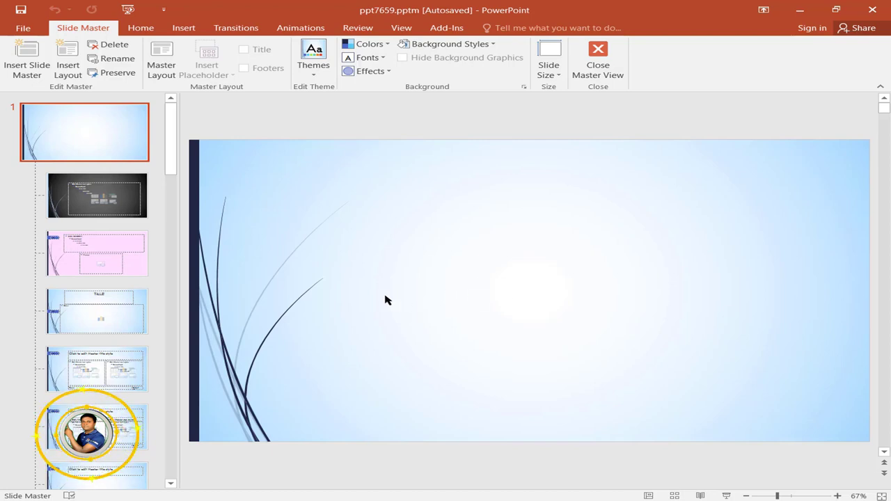
# Rename the first slide master from Wisp to KAZI ACADEMY
pyautogui.rightClick(74, 130)
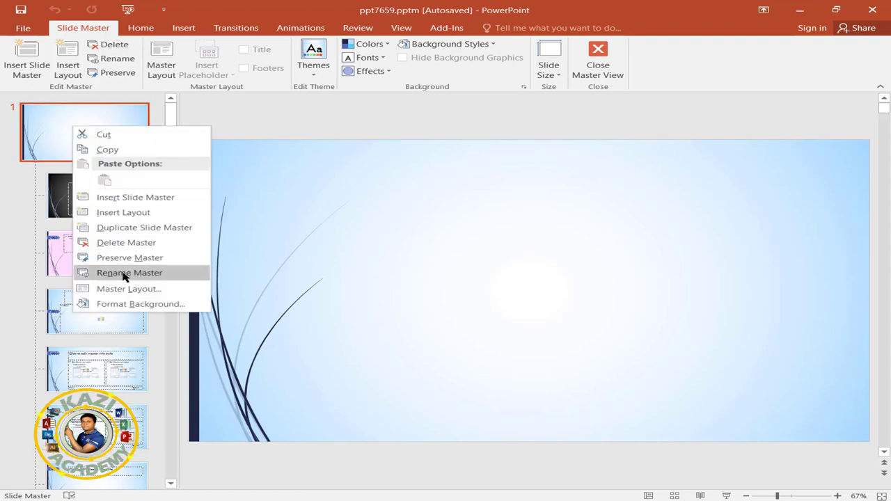
pyautogui.click(160, 273)
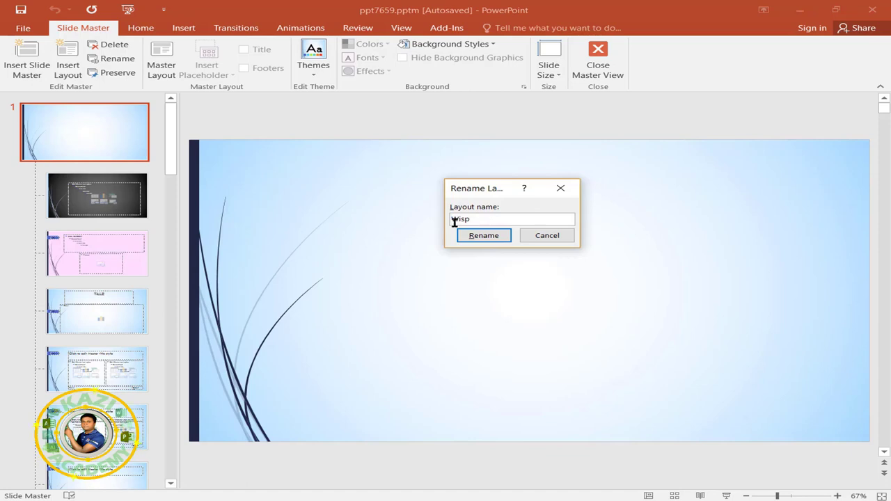
pyautogui.doubleClick(455, 220)
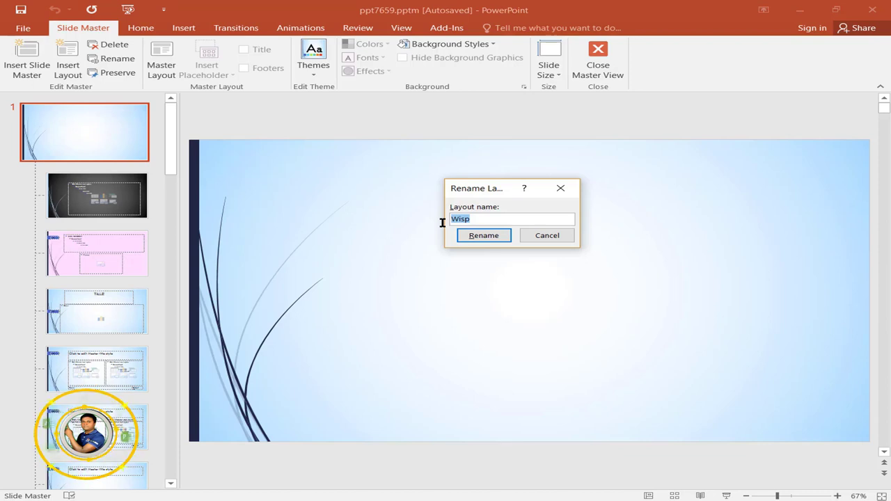
pyautogui.write('KAZI')
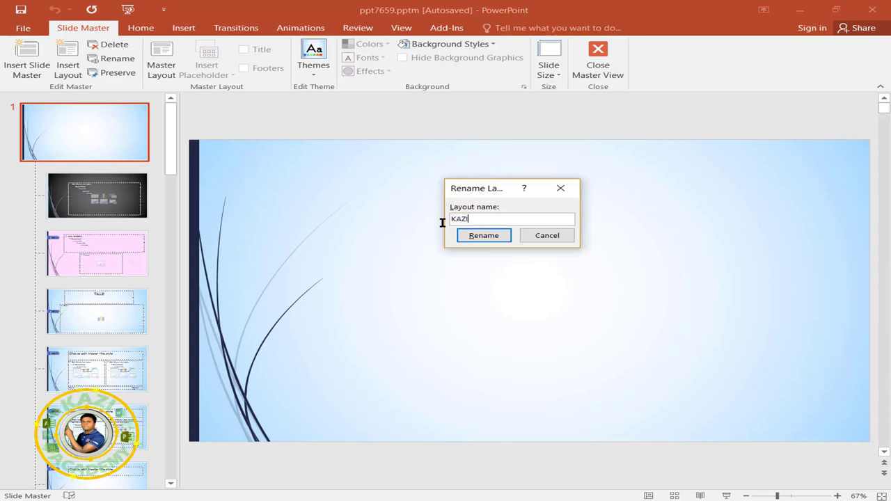
pyautogui.write(' ACADEMY')
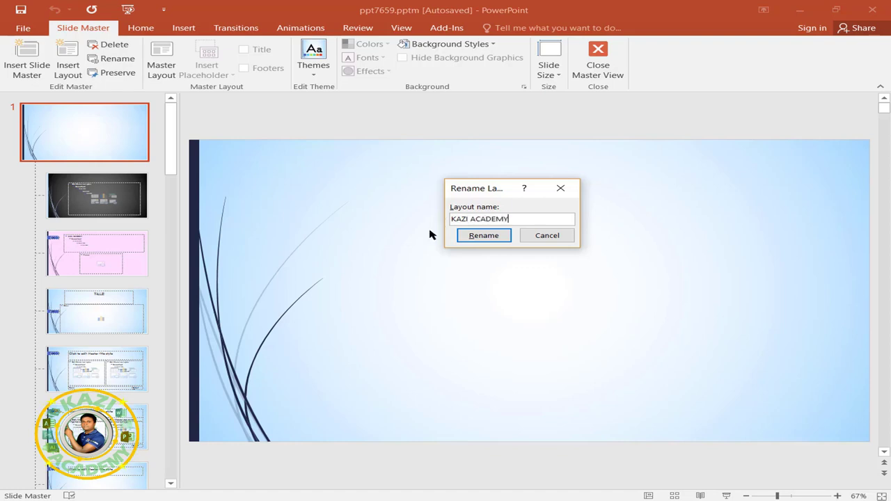
pyautogui.click(477, 236)
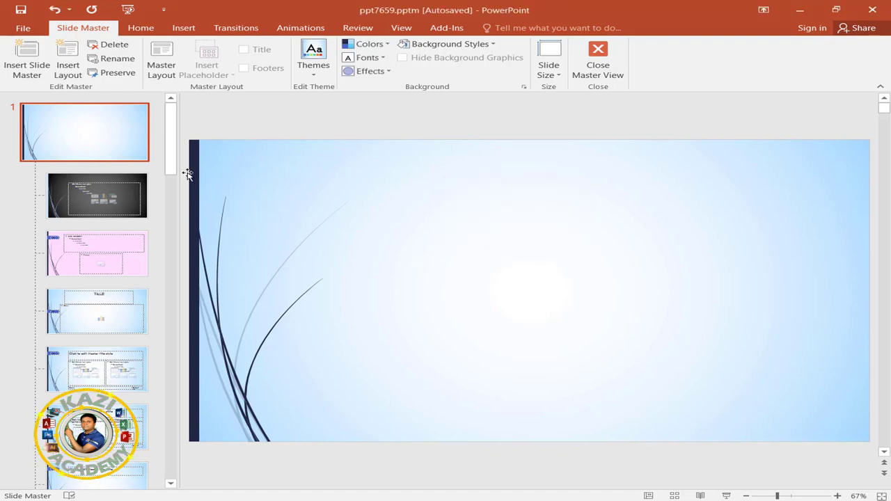
# Rename the second slide master to A B C
pyautogui.scroll(-10, 97, 209)
pyautogui.rightClick(95, 214)
pyautogui.click(231, 358)
pyautogui.write('A B C')
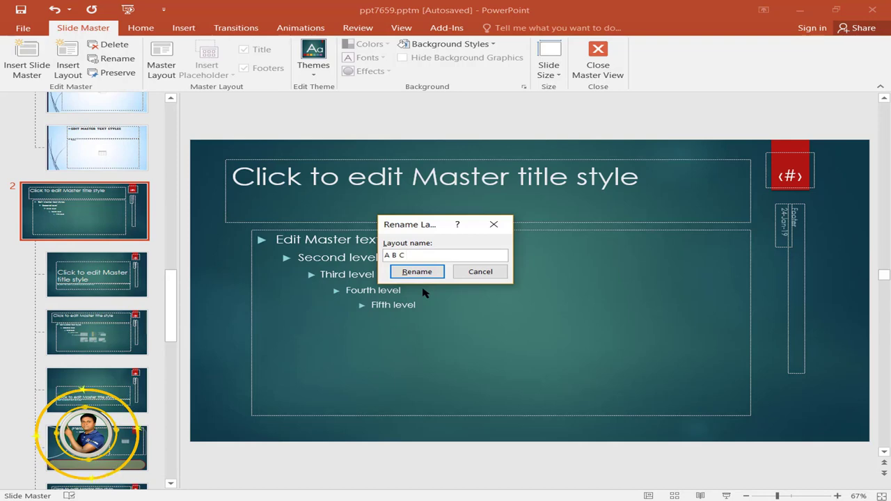
pyautogui.click(425, 273)
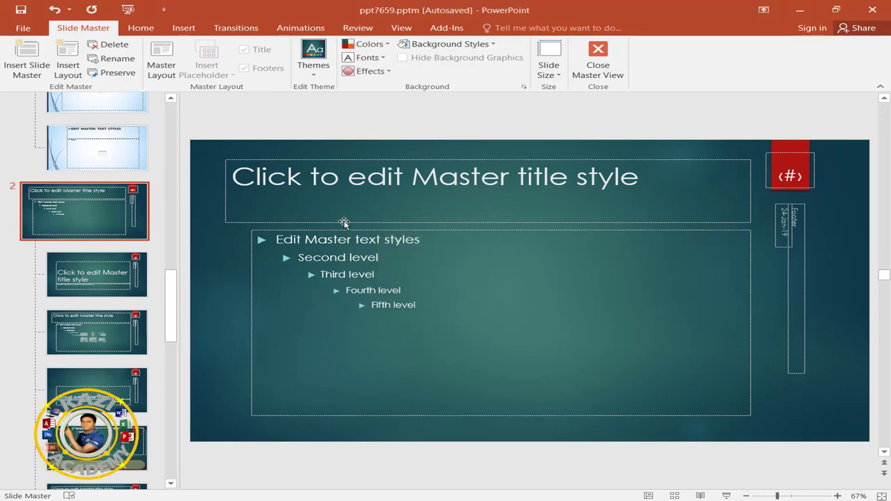
# Return to normal view and add a dark KAZI ACADEMY layout slide after slide 1
pyautogui.click(605, 72)
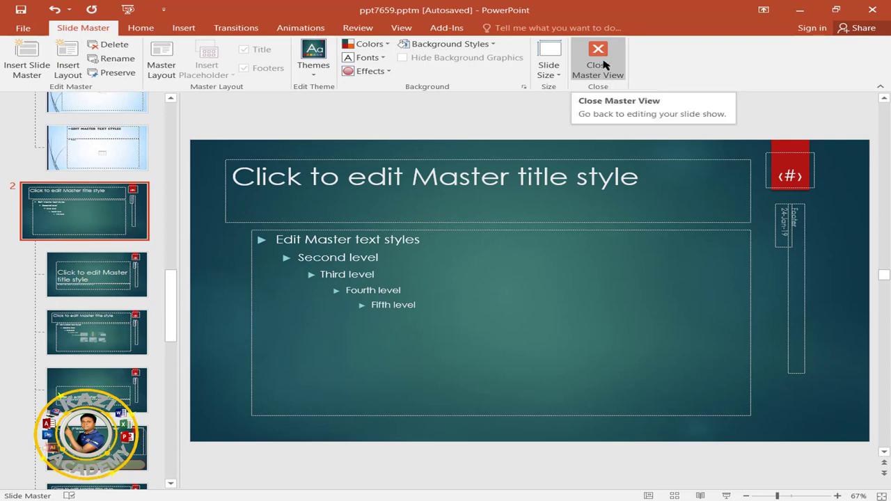
pyautogui.click(604, 64)
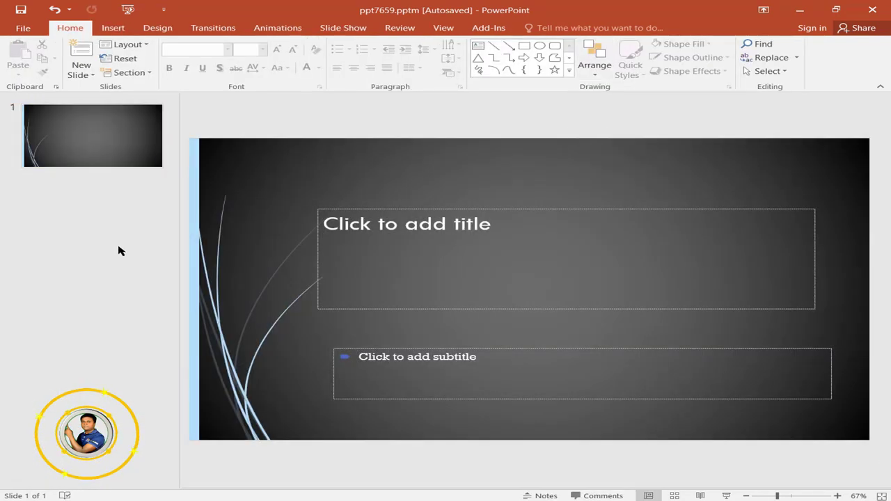
pyautogui.click(119, 250)
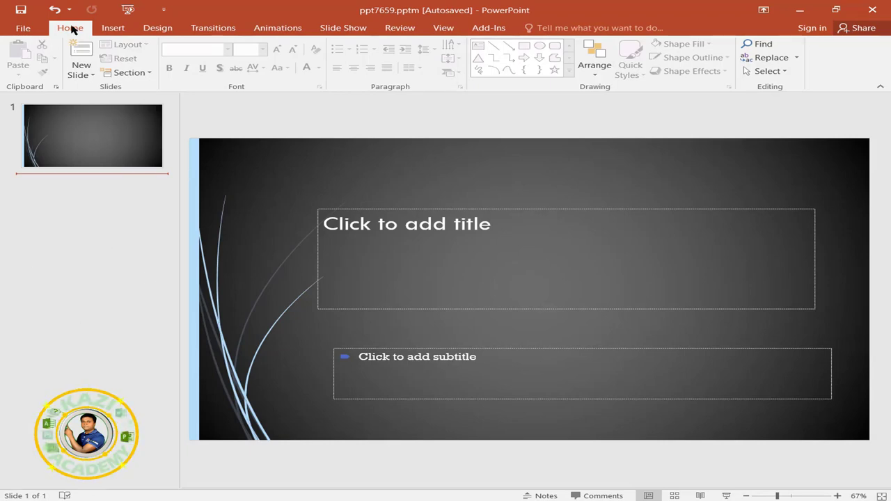
pyautogui.click(114, 27)
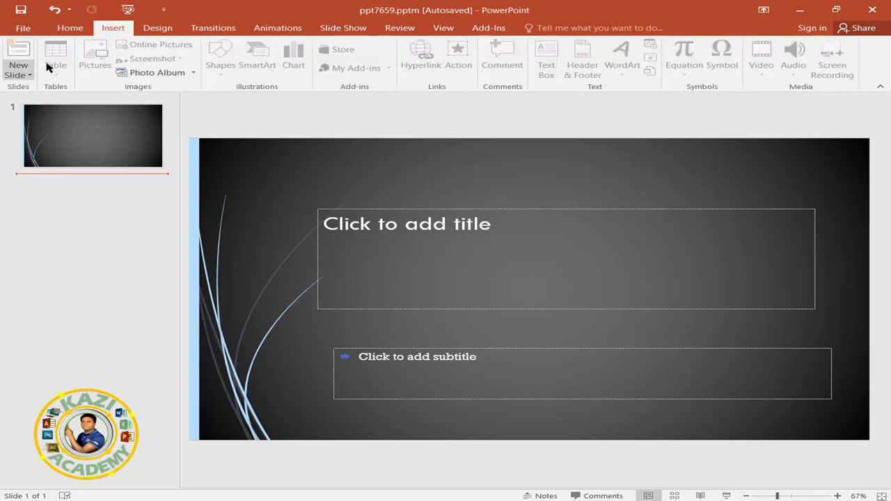
pyautogui.click(70, 27)
pyautogui.click(94, 77)
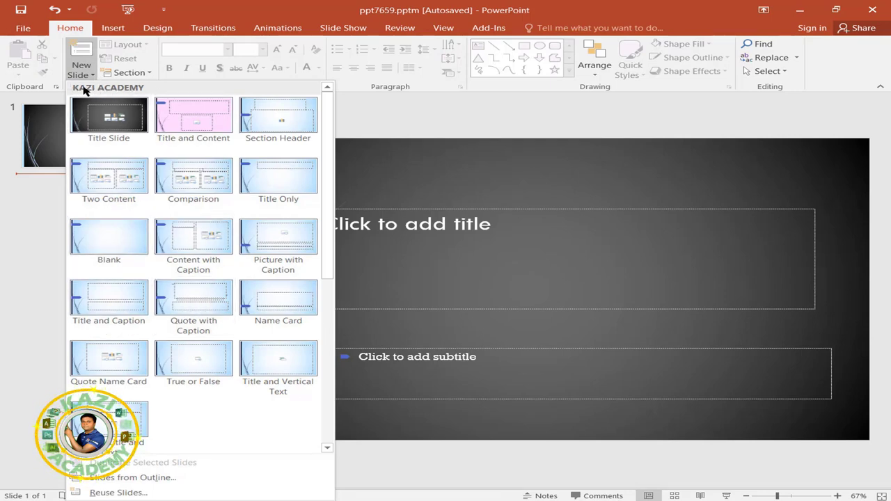
pyautogui.scroll(-5, 161, 104)
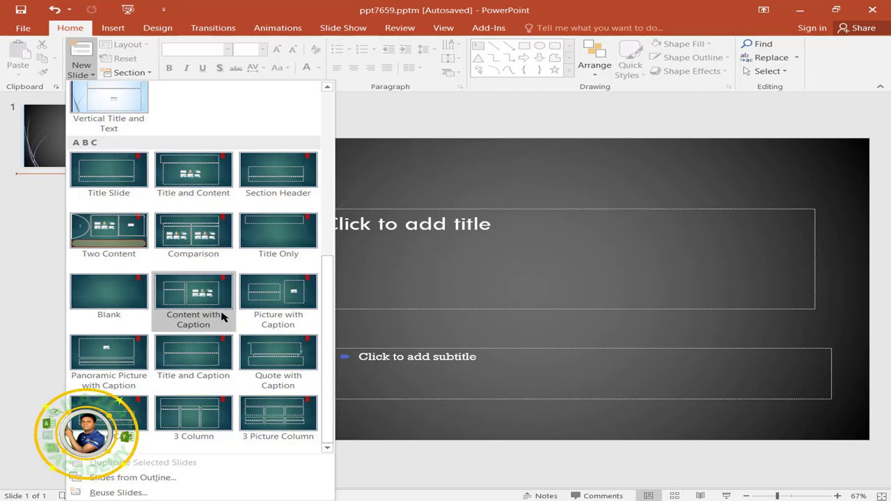
pyautogui.scroll(5, 200, 330)
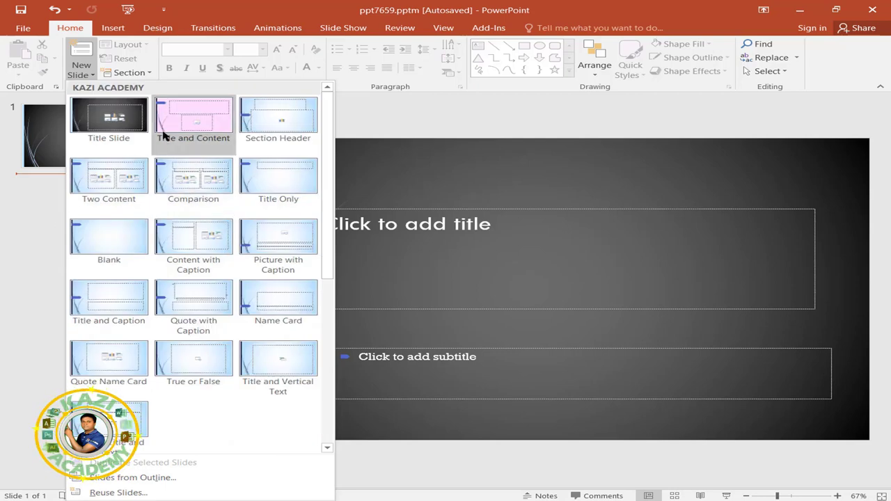
pyautogui.click(109, 117)
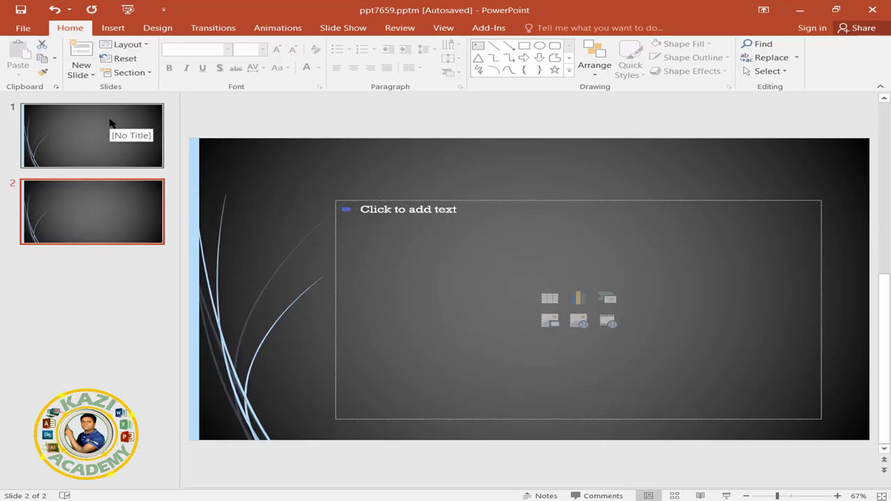
# Add a light-blue chart slide, a pink Title and Content slide and a Quote Name Card slide
pyautogui.click(87, 77)
pyautogui.click(112, 175)
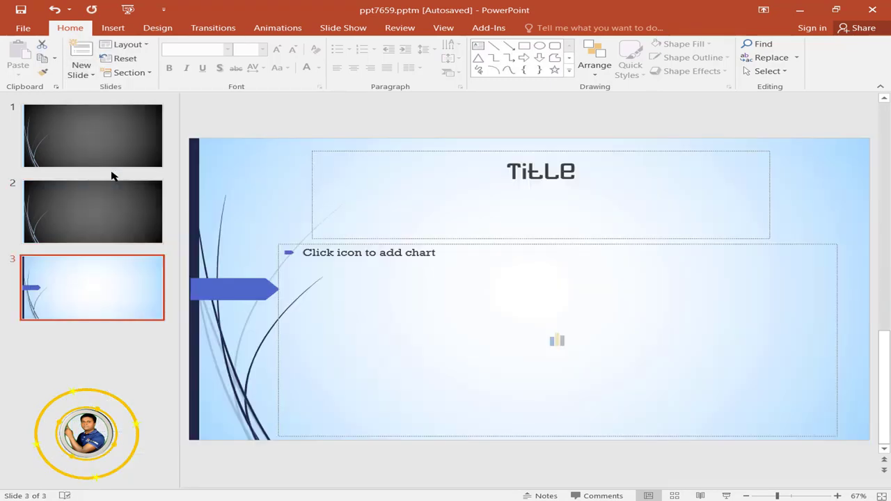
pyautogui.click(86, 78)
pyautogui.click(195, 115)
pyautogui.click(87, 76)
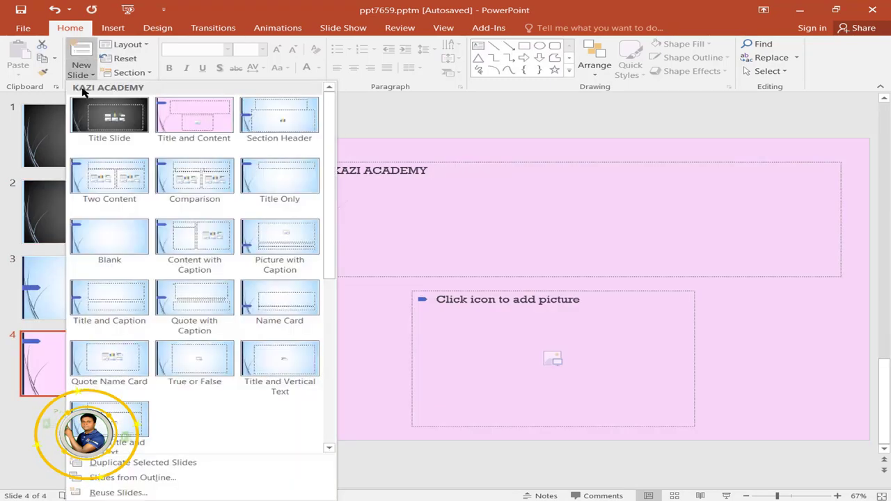
pyautogui.click(109, 362)
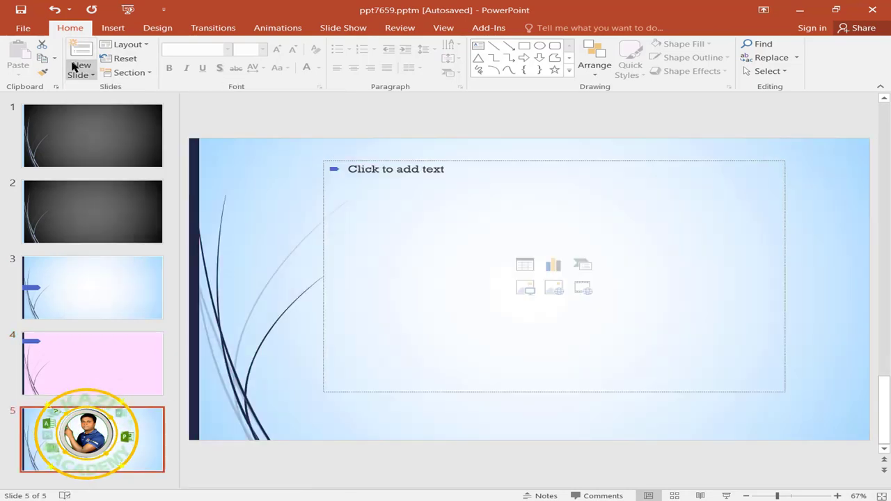
# Add Panoramic Picture with Caption and Comparison slides from the A B C master
pyautogui.click(87, 76)
pyautogui.scroll(-5, 112, 380)
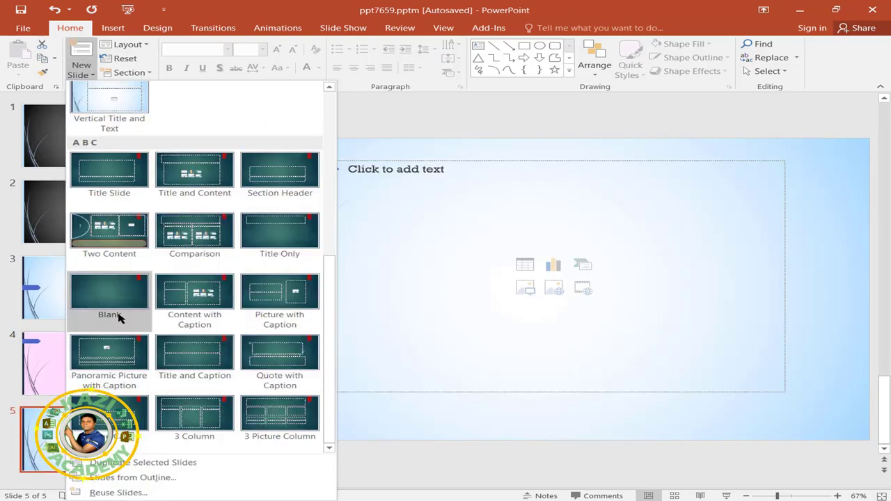
pyautogui.click(114, 359)
pyautogui.click(80, 69)
pyautogui.scroll(-5, 205, 425)
pyautogui.scroll(5, 205, 425)
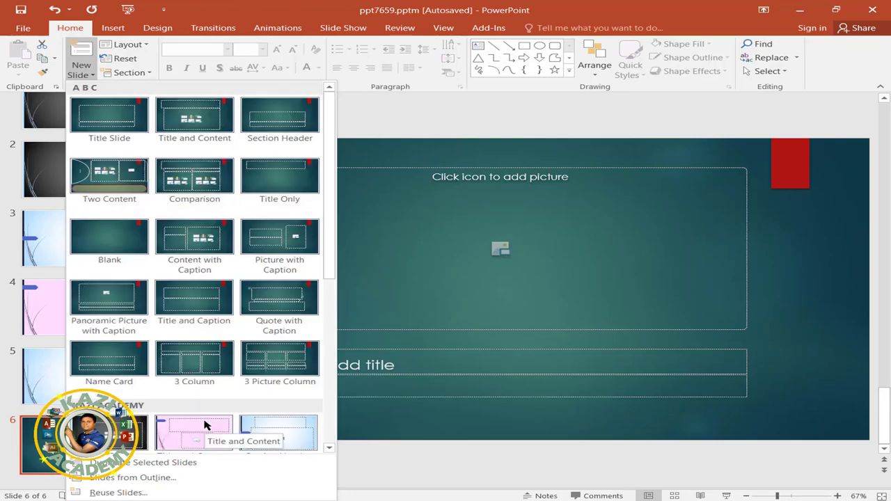
pyautogui.click(207, 182)
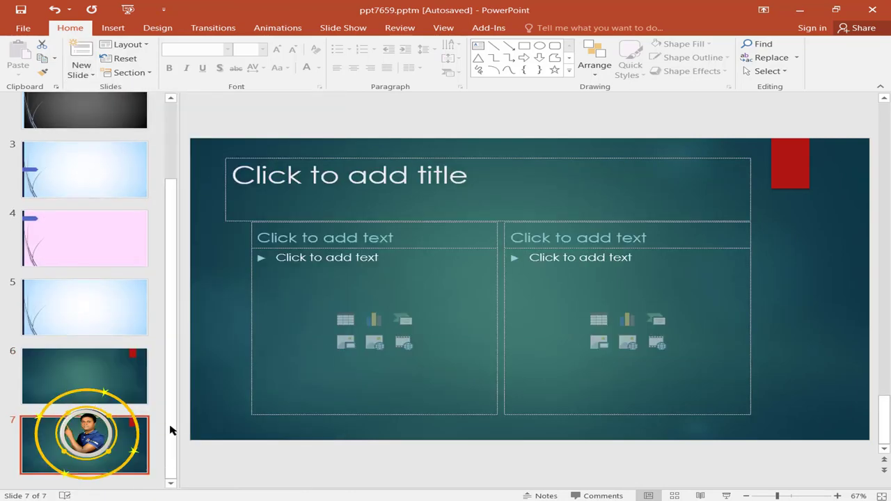
# Step through slides 1 to 7 to review the new deck
pyautogui.scroll(3, 97, 254)
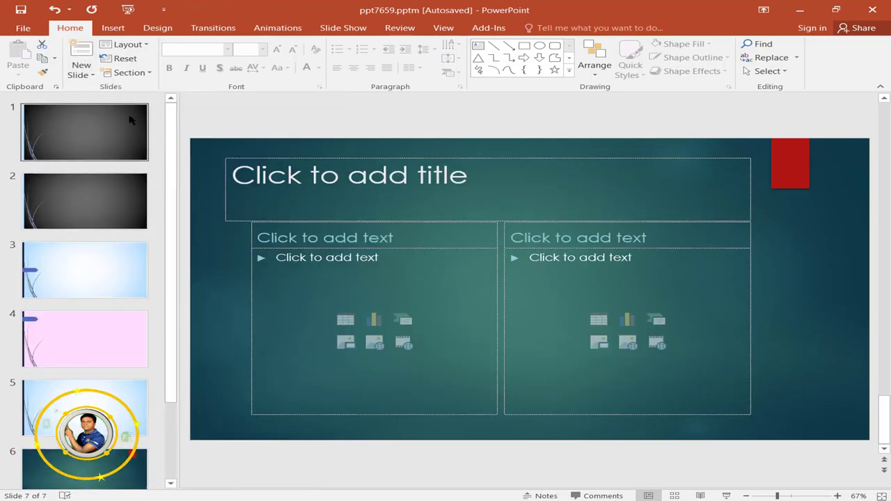
pyautogui.click(130, 120)
pyautogui.click(109, 194)
pyautogui.click(104, 273)
pyautogui.click(100, 336)
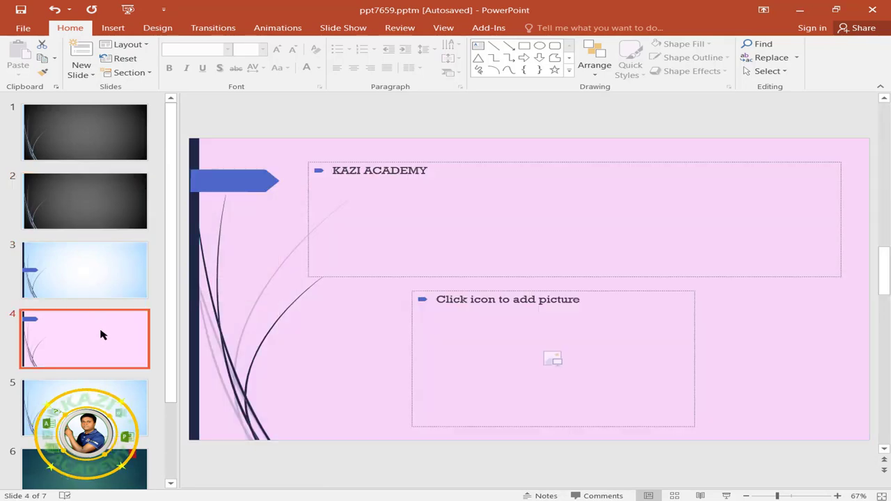
pyautogui.click(91, 400)
pyautogui.scroll(-2, 87, 380)
pyautogui.click(86, 370)
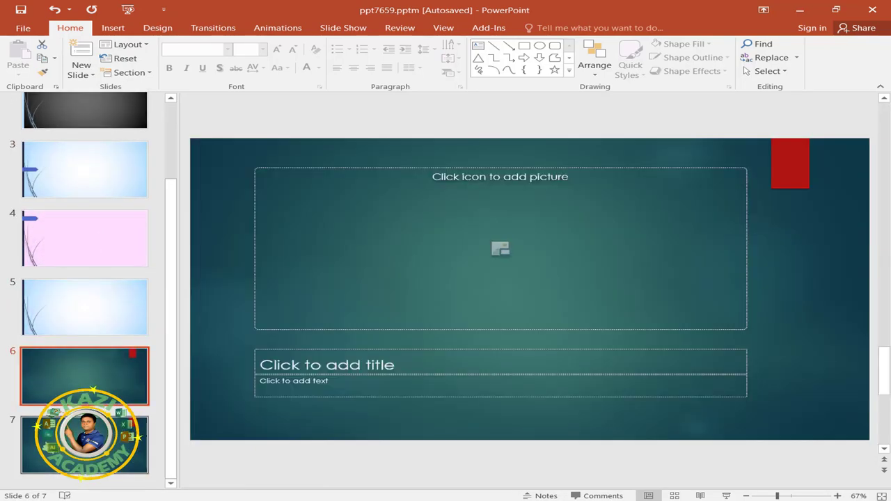
pyautogui.click(84, 446)
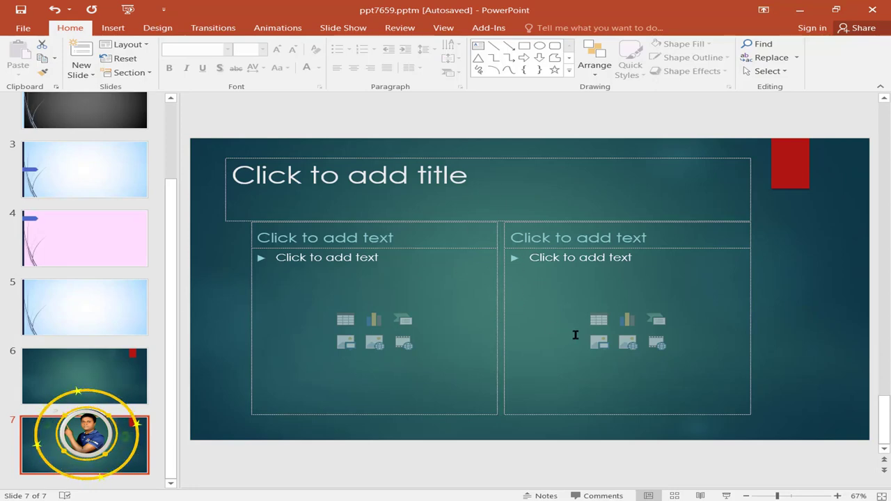
pyautogui.click(623, 318)
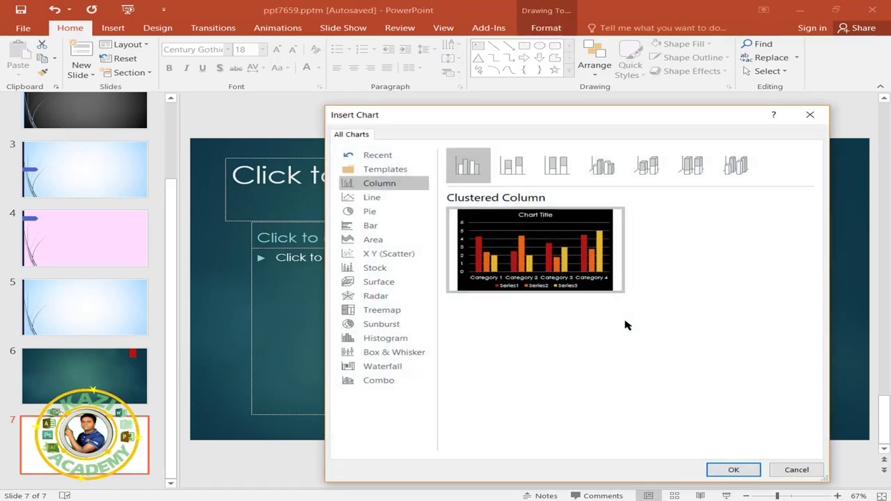
pyautogui.press('Escape')
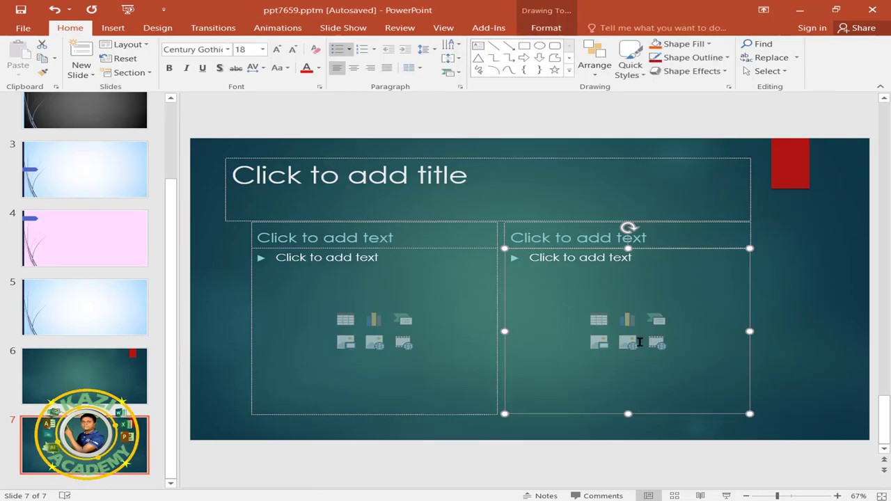
pyautogui.click(599, 322)
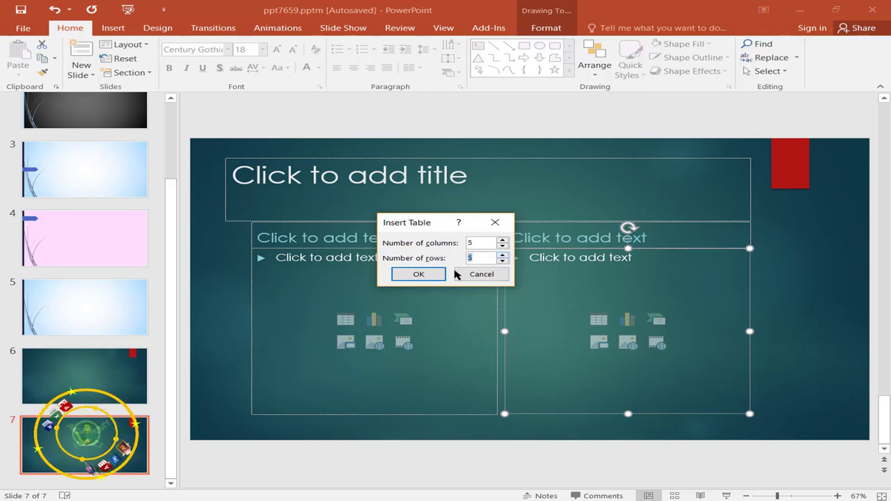
pyautogui.click(429, 276)
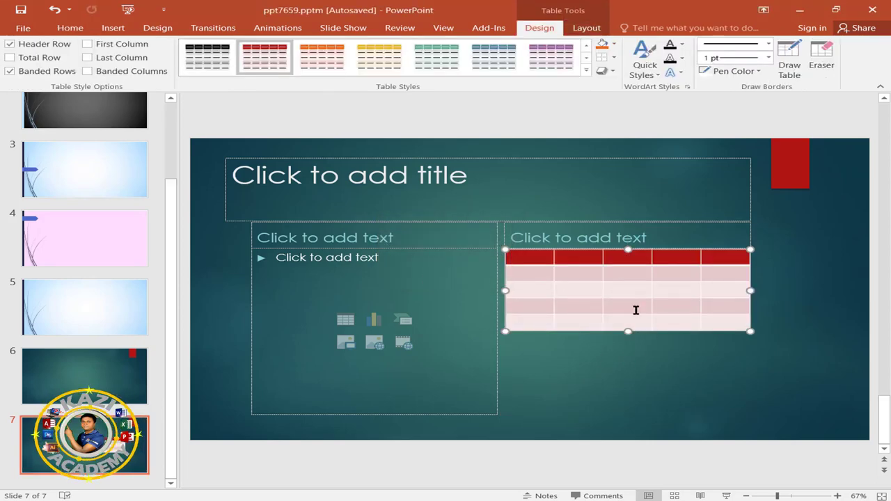
pyautogui.moveTo(629, 332); pyautogui.dragTo(646, 403)
pyautogui.moveTo(751, 326); pyautogui.dragTo(828, 327)
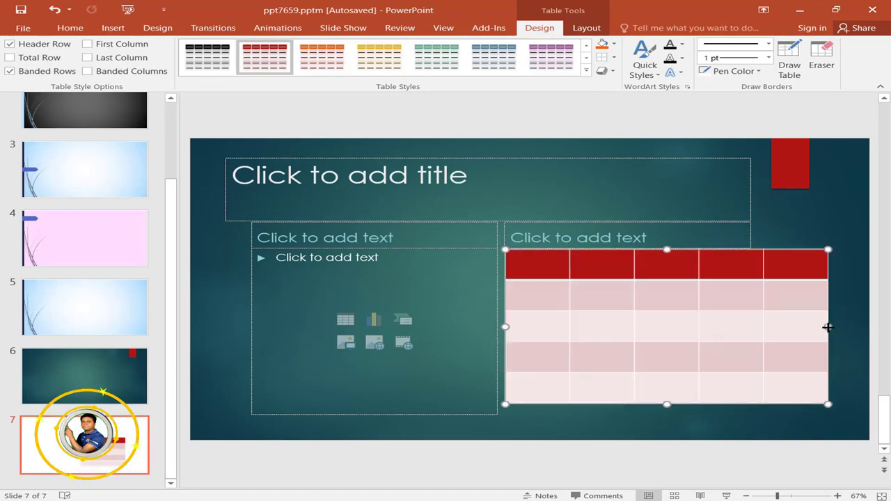
pyautogui.hotkey('ctrl', 'z')
pyautogui.hotkey('ctrl', 'z')
pyautogui.hotkey('ctrl', 'z')
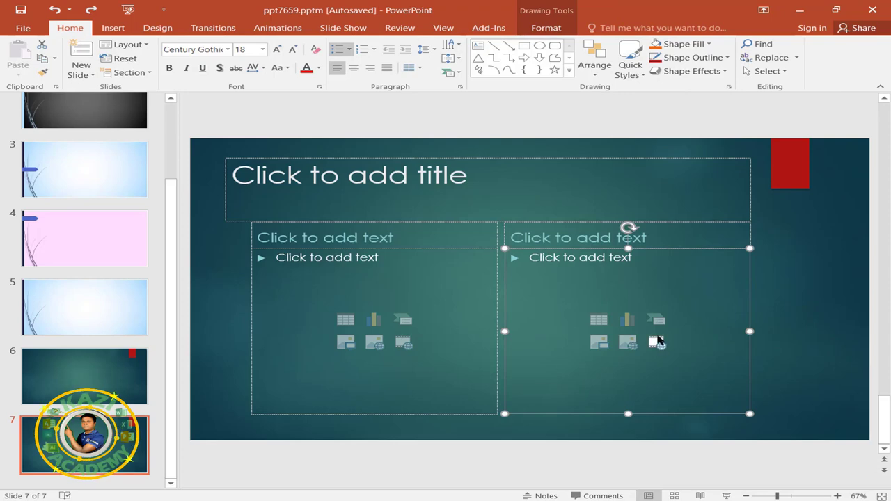
pyautogui.click(630, 324)
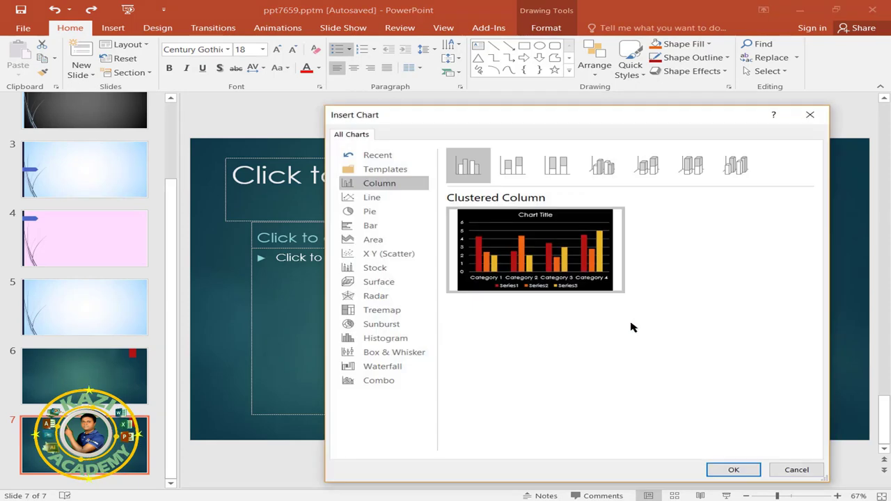
pyautogui.moveTo(564, 273)
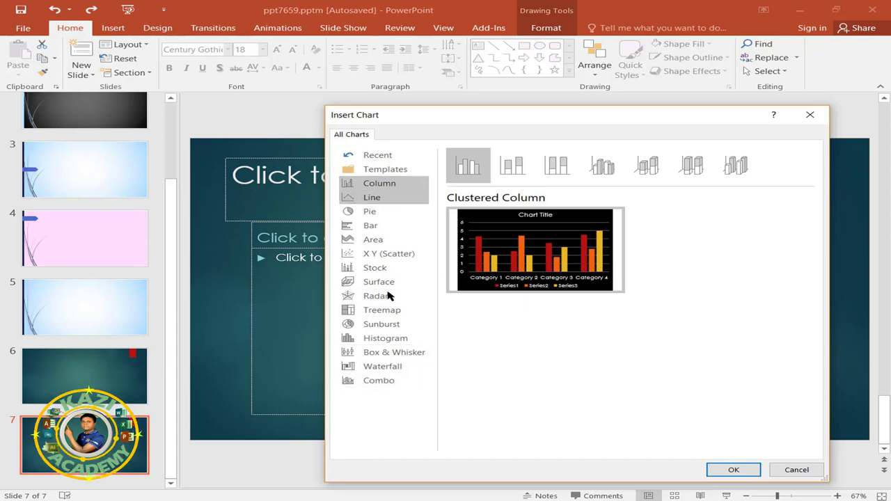
pyautogui.moveTo(545, 293)
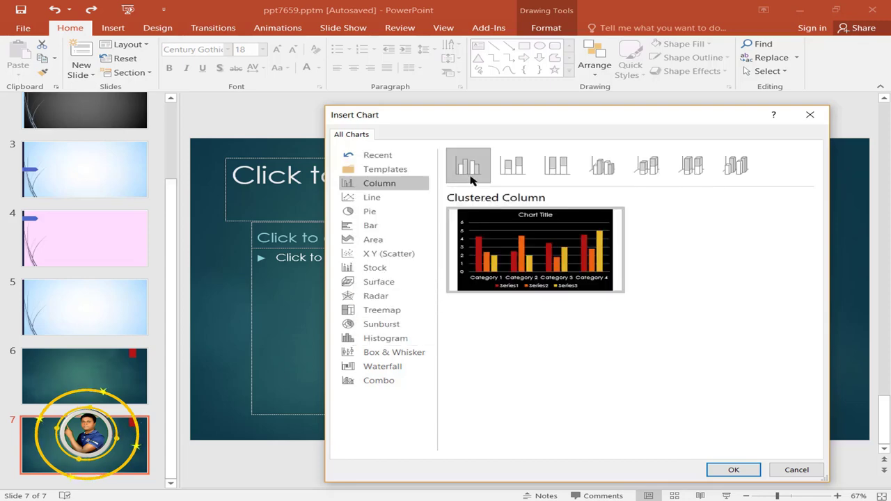
pyautogui.click(732, 471)
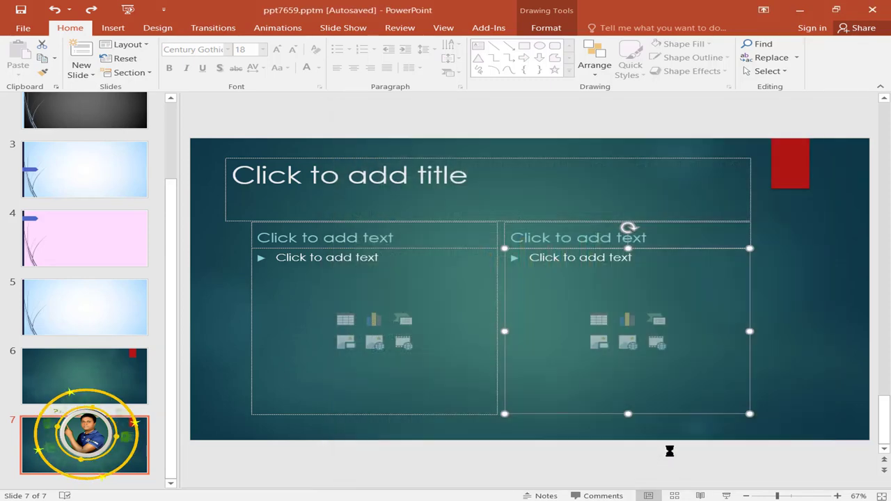
pyautogui.click(824, 149)
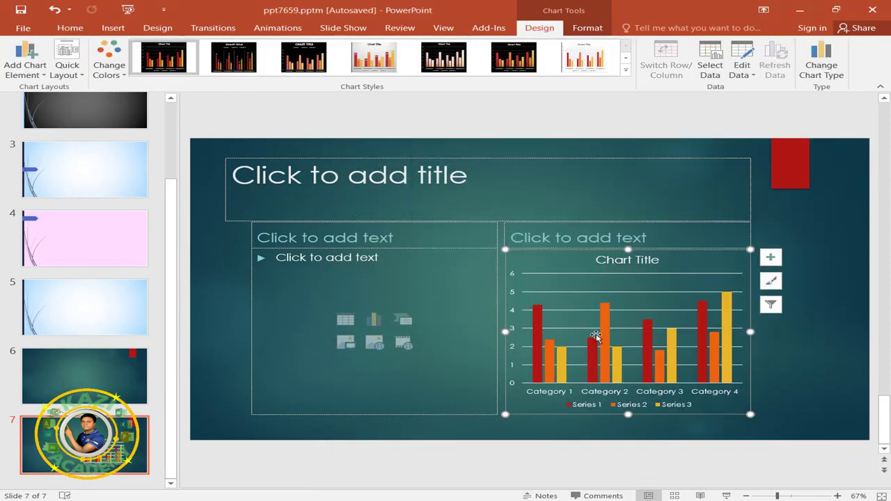
pyautogui.moveTo(750, 414); pyautogui.dragTo(794, 429)
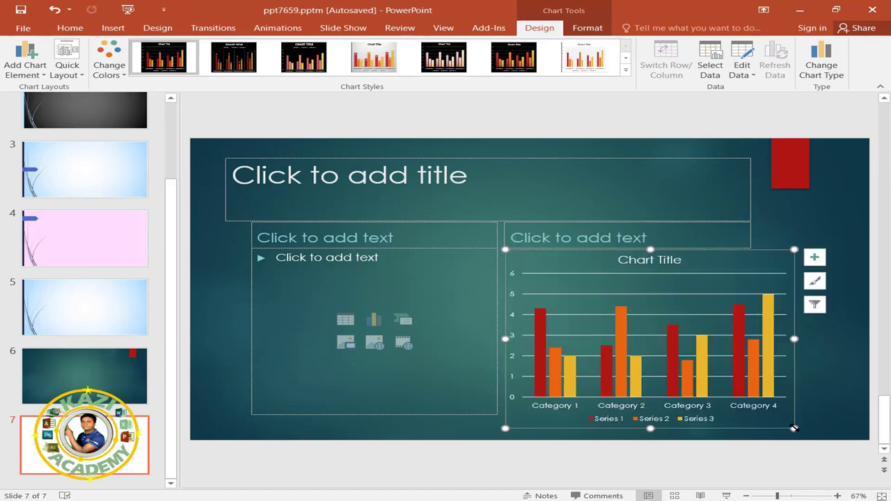
pyautogui.click(672, 355)
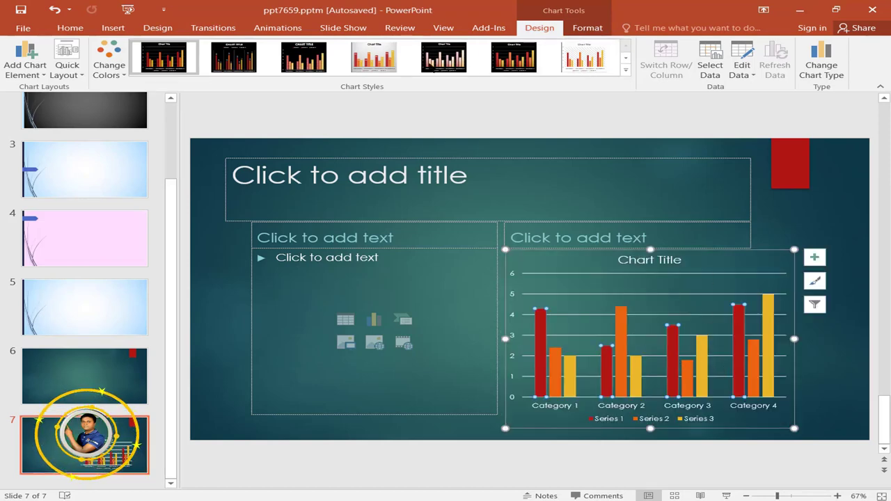
pyautogui.click(577, 61)
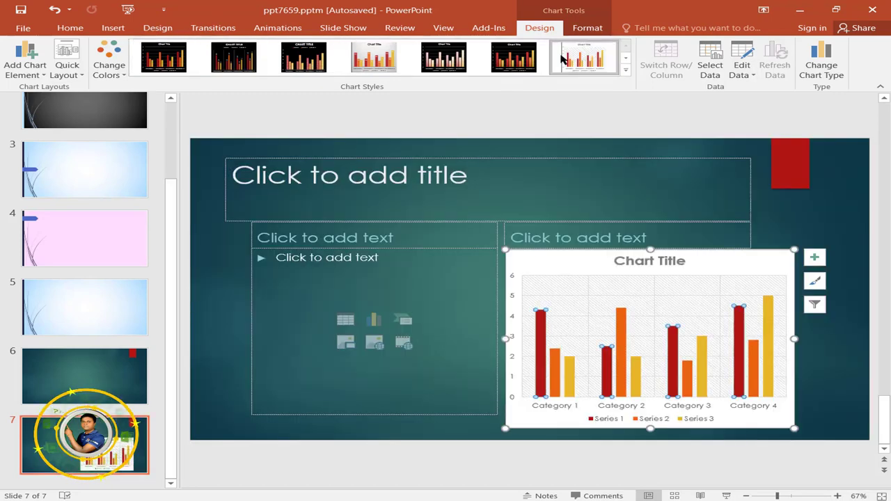
pyautogui.click(444, 57)
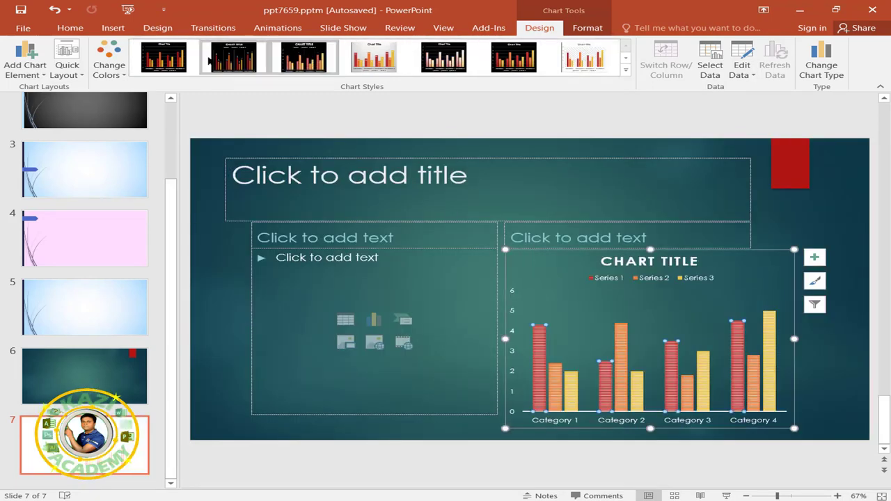
pyautogui.click(163, 57)
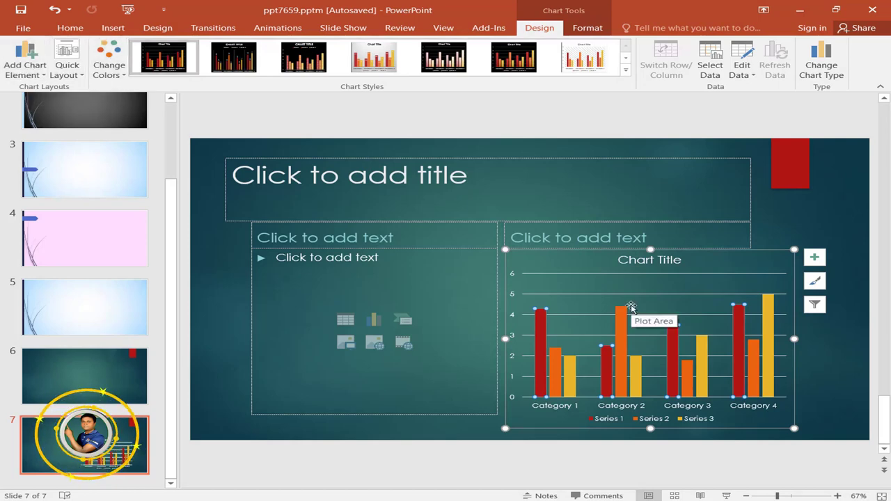
pyautogui.hotkey('ctrl', 'z')
pyautogui.hotkey('ctrl', 'y')
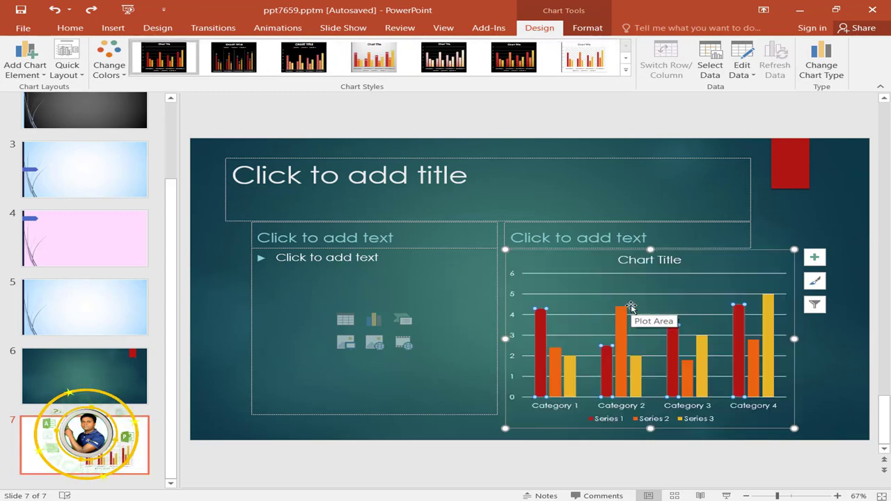
pyautogui.press('Delete')
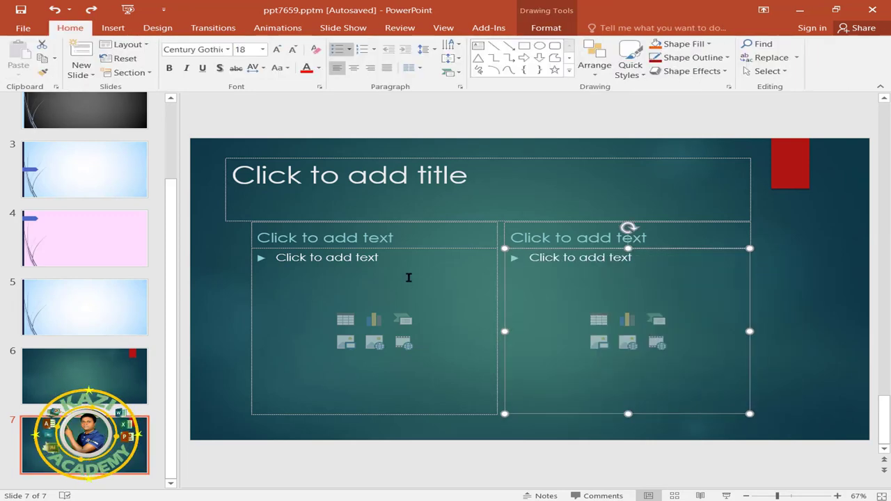
pyautogui.click(404, 343)
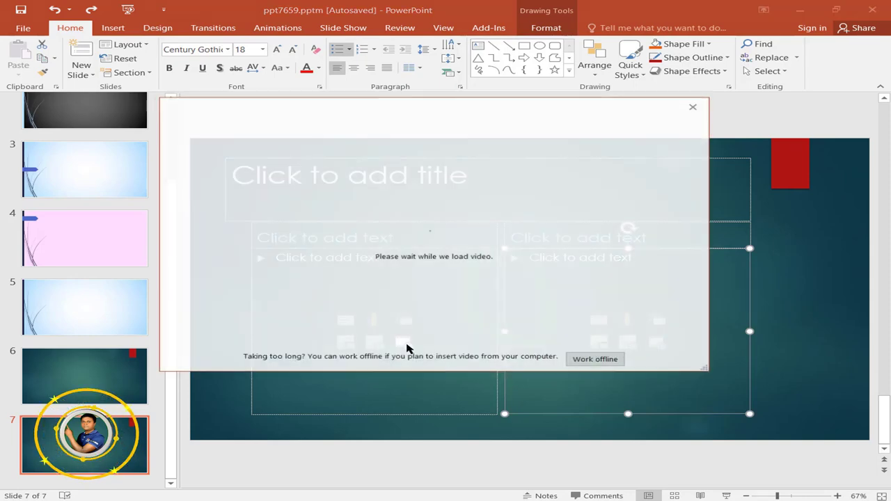
pyautogui.click(594, 359)
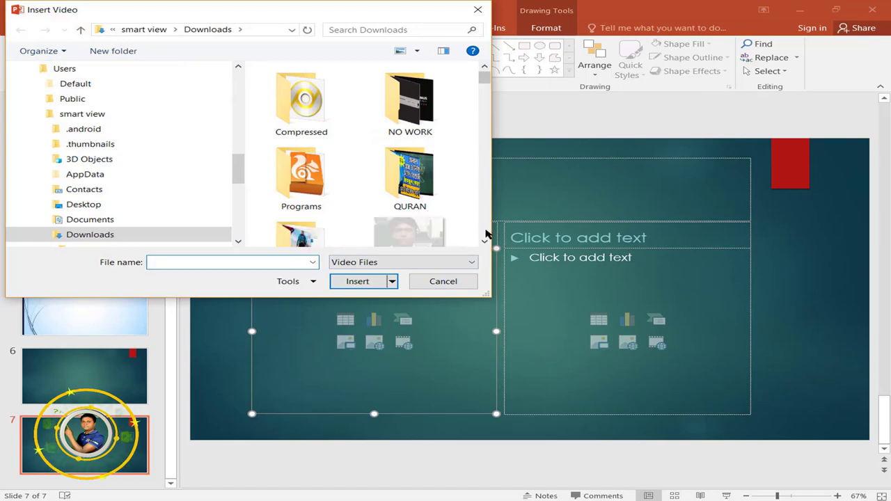
pyautogui.scroll(-2, 486, 241)
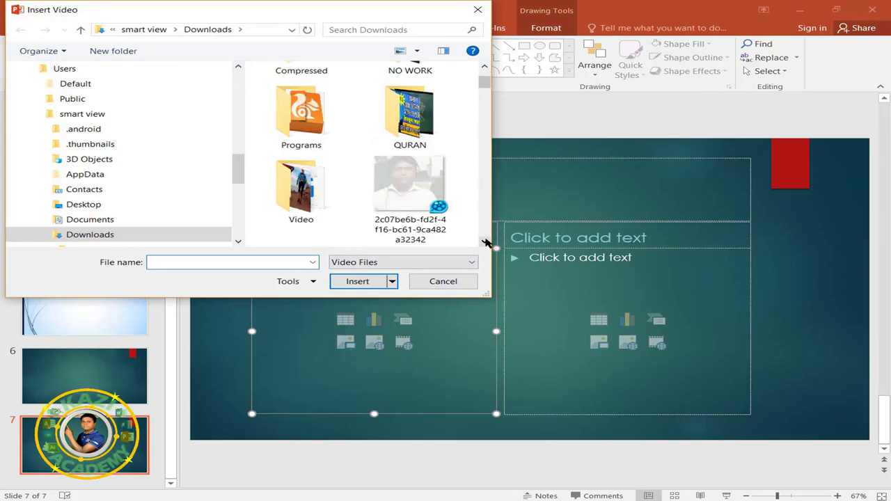
pyautogui.scroll(-3, 487, 242)
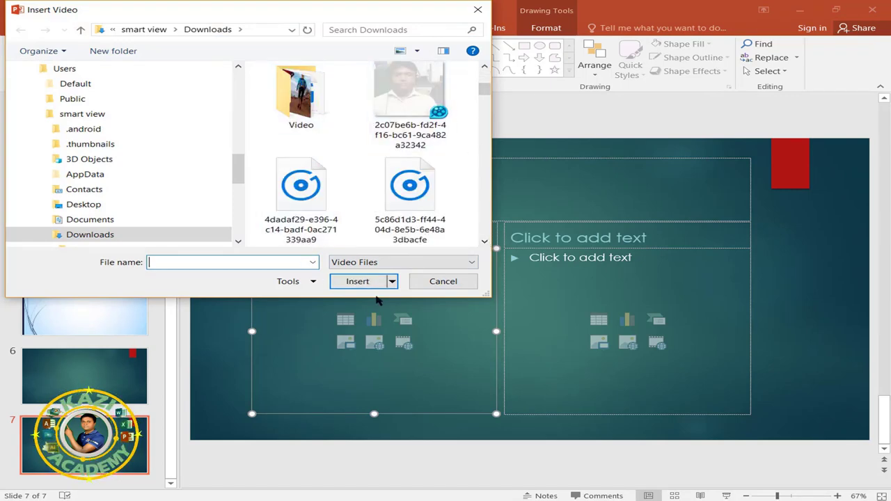
pyautogui.click(440, 282)
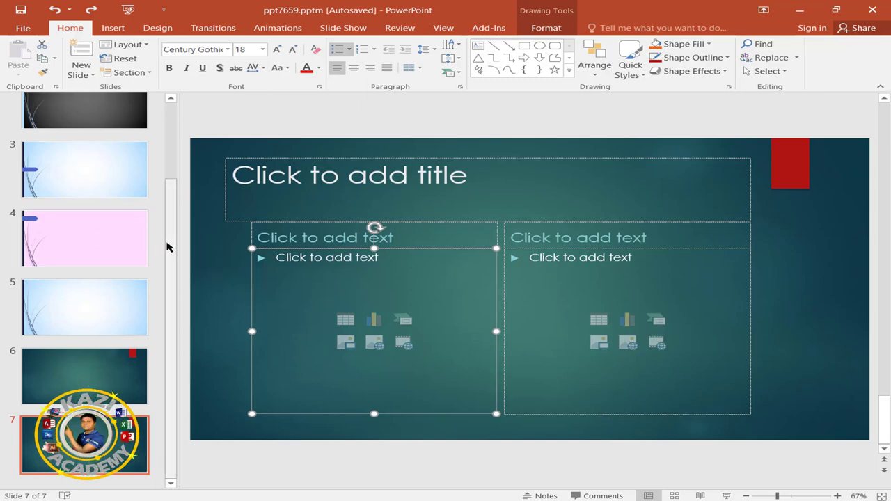
pyautogui.click(168, 324)
# Insert the Capture image into slide 6's picture placeholder
pyautogui.press('Up')
pyautogui.click(499, 248)
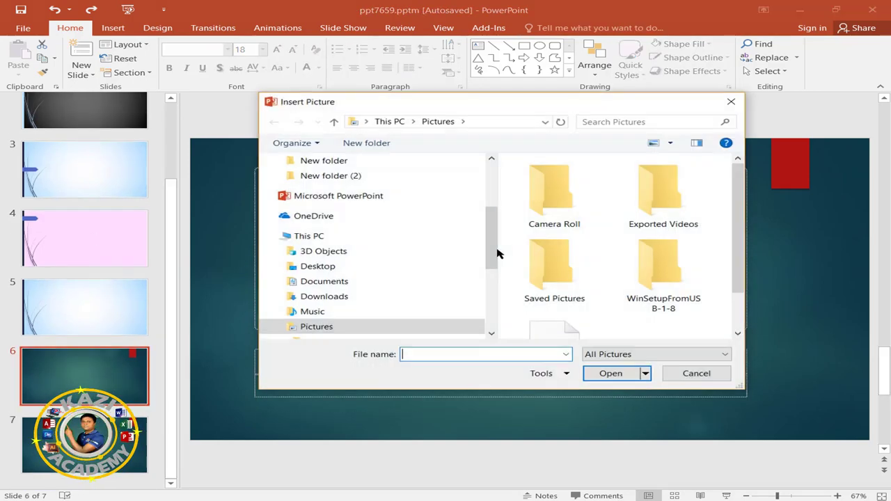
pyautogui.scroll(-1, 578, 318)
pyautogui.click(535, 317)
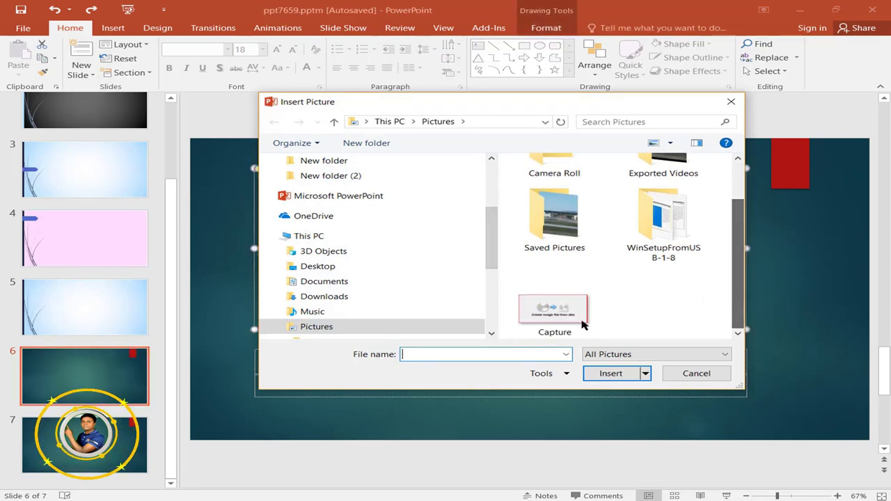
pyautogui.click(606, 374)
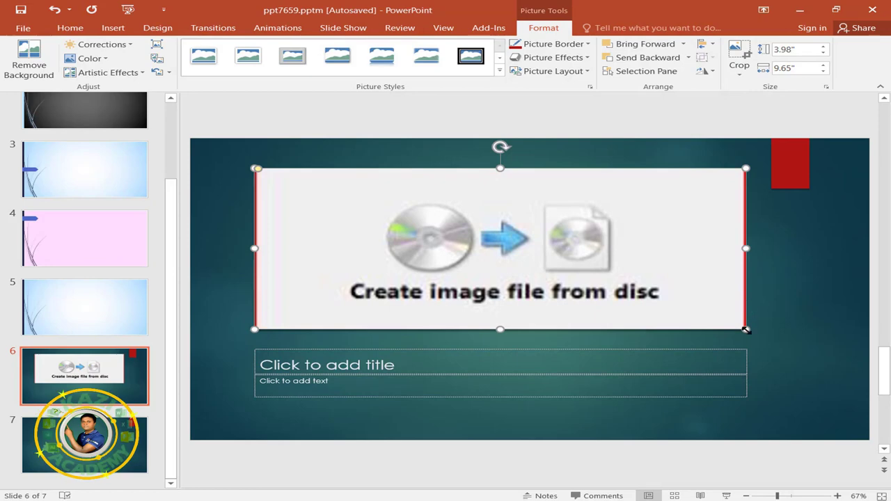
# Shrink the picture to about 6.12 x 2.53 inches and position it above the title
pyautogui.moveTo(745, 328); pyautogui.dragTo(567, 273)
pyautogui.moveTo(416, 225); pyautogui.dragTo(523, 235)
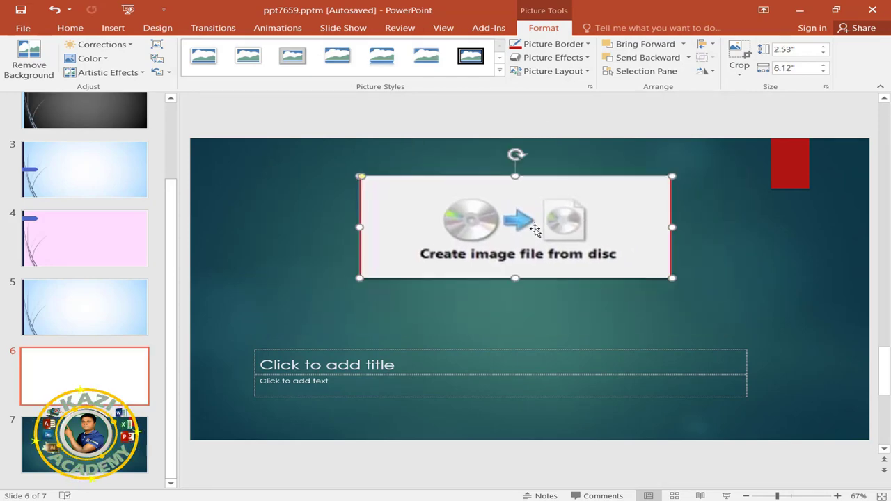
pyautogui.click(157, 155)
pyautogui.scroll(3, 158, 155)
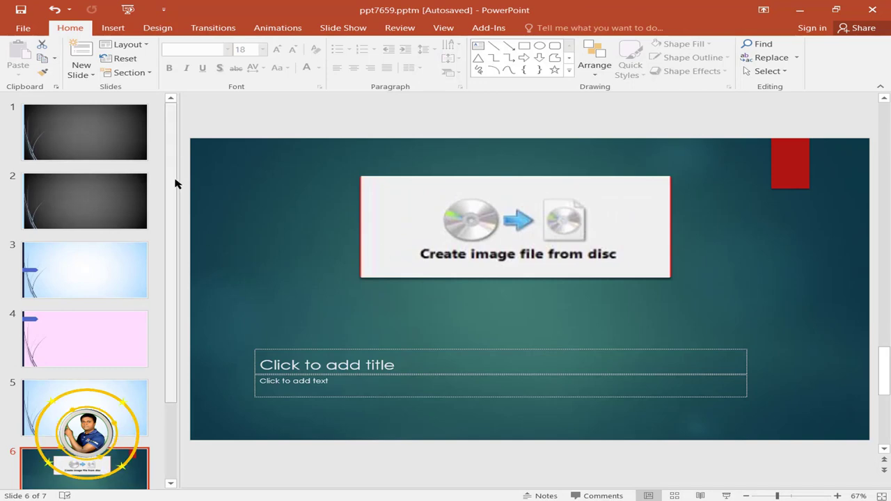
pyautogui.moveTo(174, 183); pyautogui.dragTo(170, 140)
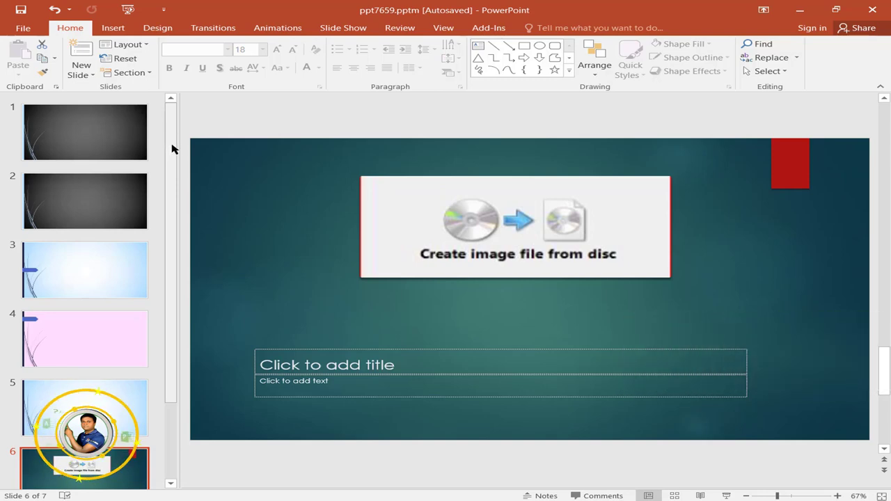
pyautogui.moveTo(173, 148)
pyautogui.mouseDown()
pyautogui.moveTo(173, 328)
pyautogui.moveTo(173, 179)
pyautogui.moveTo(188, 309)
pyautogui.moveTo(172, 145)
pyautogui.mouseUp()
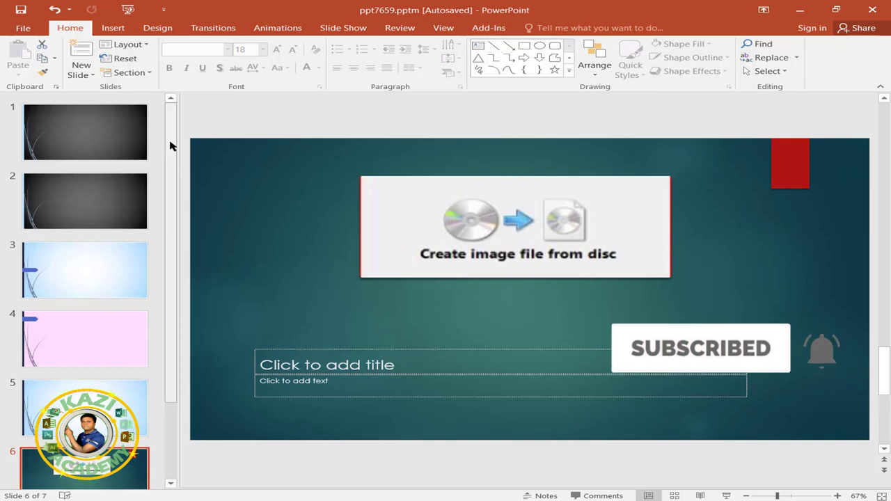